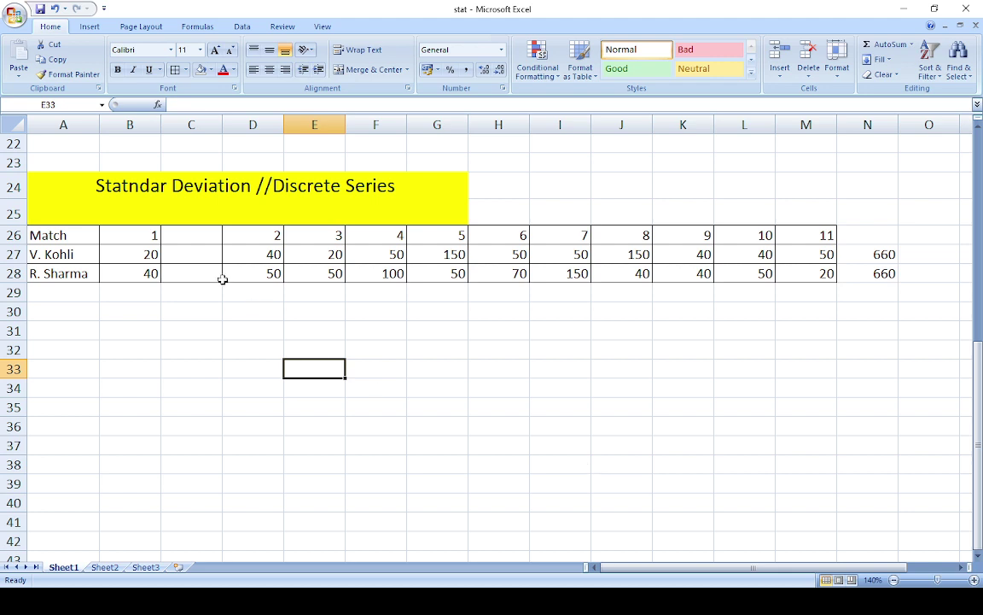
Step: Copy the Match, V. Kohli and R. Sharma labels from A26:A28 and paste them transposed starting at cell A30
{"action": "left_click_drag", "start_coordinate": [60, 236], "coordinate": [60, 274]}
{"action": "key", "text": "ctrl+c"}
{"action": "left_click", "coordinate": [79, 314]}
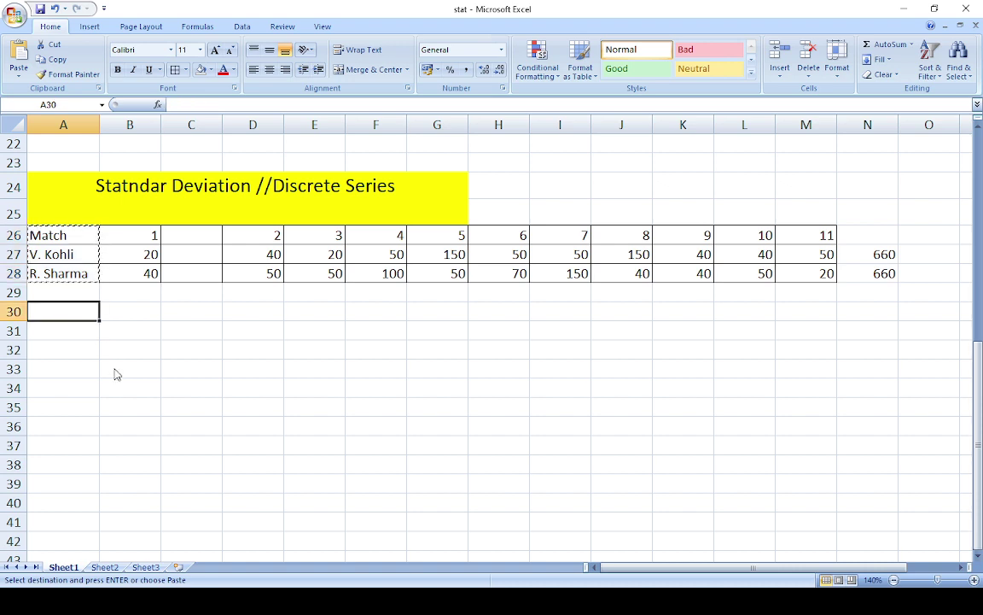
{"action": "key", "text": "alt+h"}
{"action": "key", "text": "v"}
{"action": "key", "text": "t"}
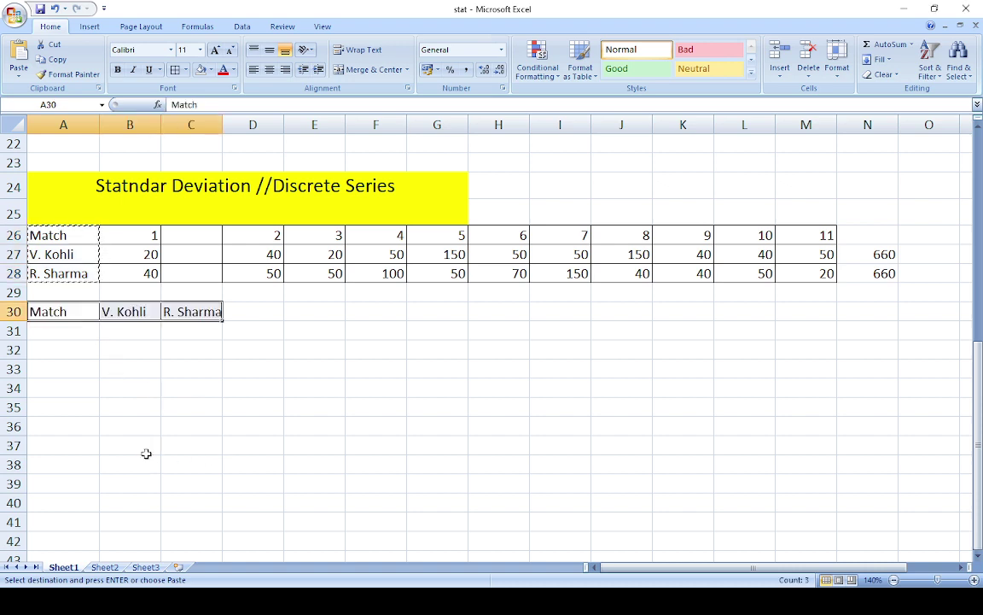
Step: Enter 20 in cell A31 as the first score under the Match heading
{"action": "double_click", "coordinate": [73, 330]}
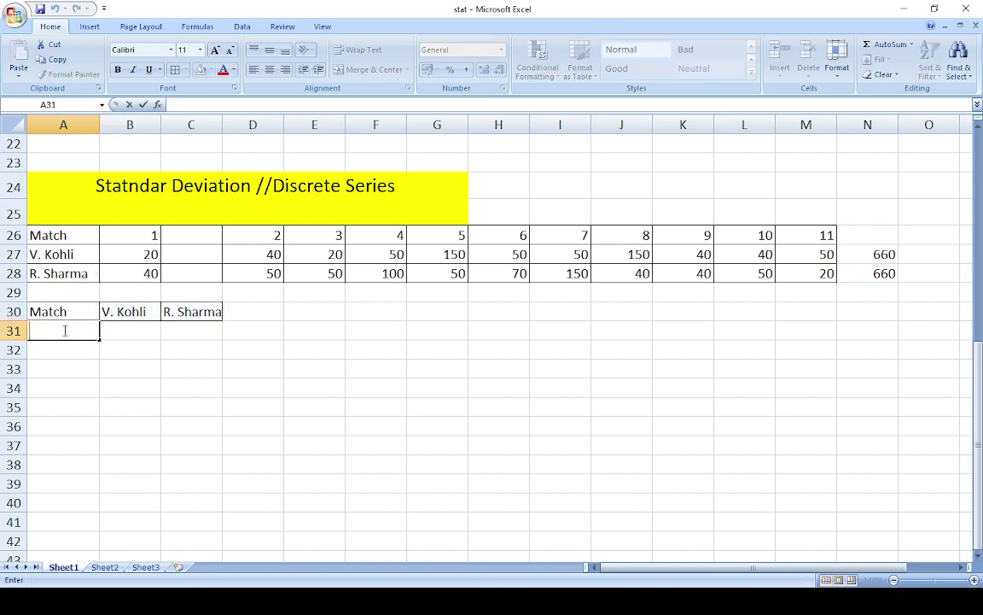
{"action": "type", "text": "20"}
{"action": "left_click", "coordinate": [131, 331]}
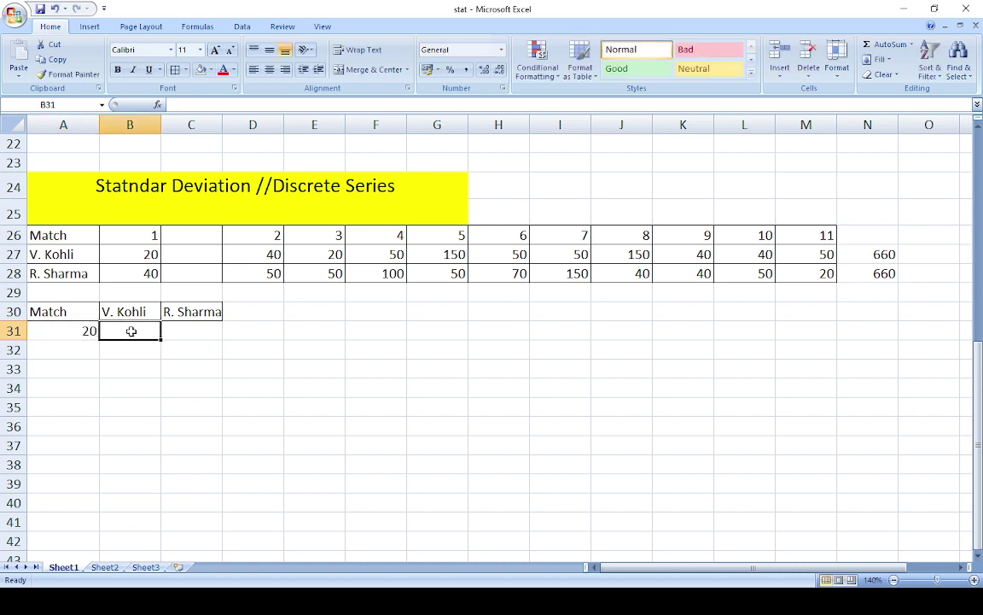
Step: Fill both scores of 20 in V. Kohli's row (B27 and E27) green and enter their frequency, 2, in B31
{"action": "left_click", "coordinate": [128, 254]}
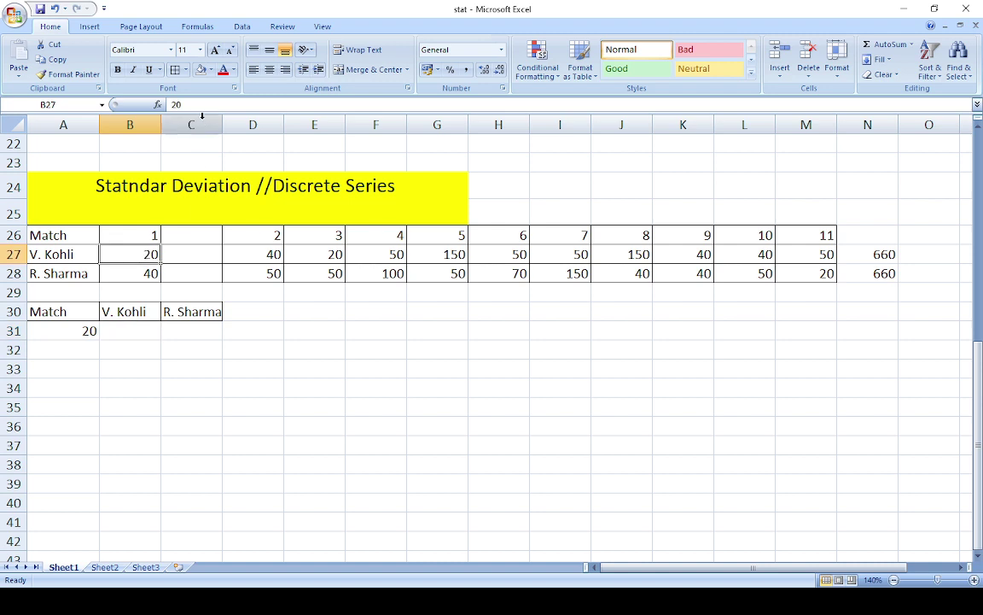
{"action": "left_click", "coordinate": [205, 72]}
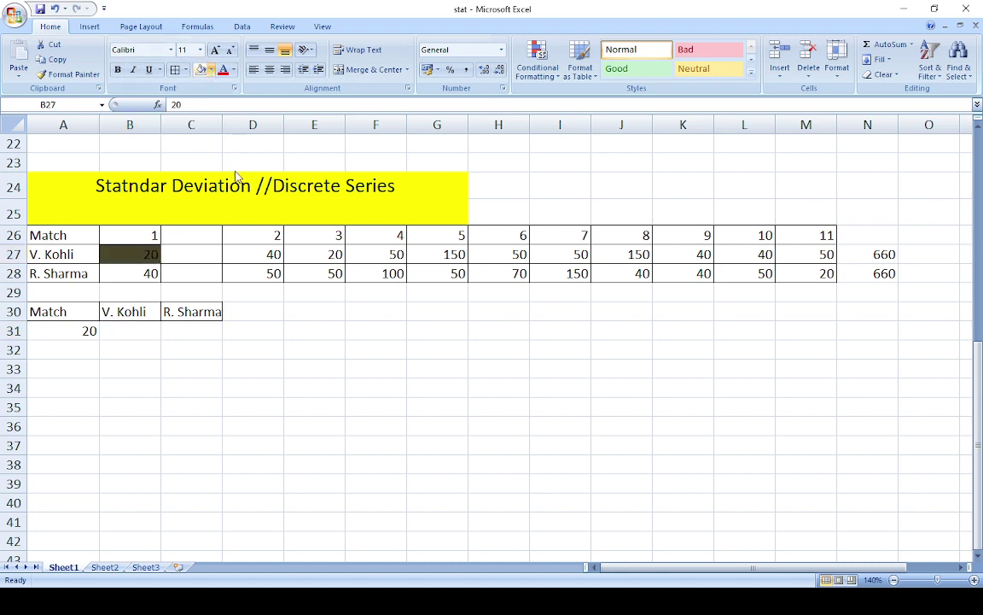
{"action": "left_click", "coordinate": [336, 254]}
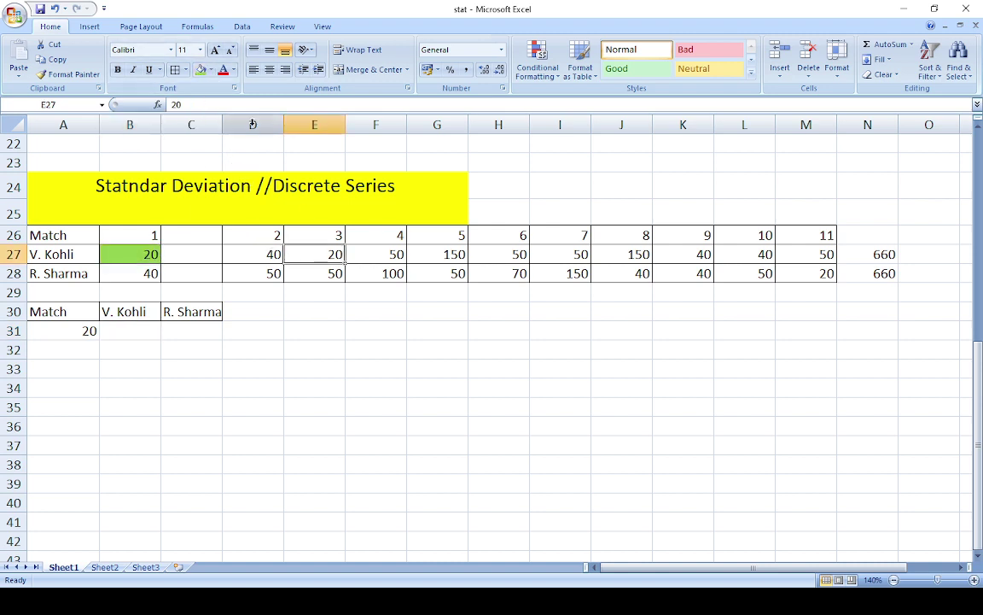
{"action": "left_click", "coordinate": [203, 71]}
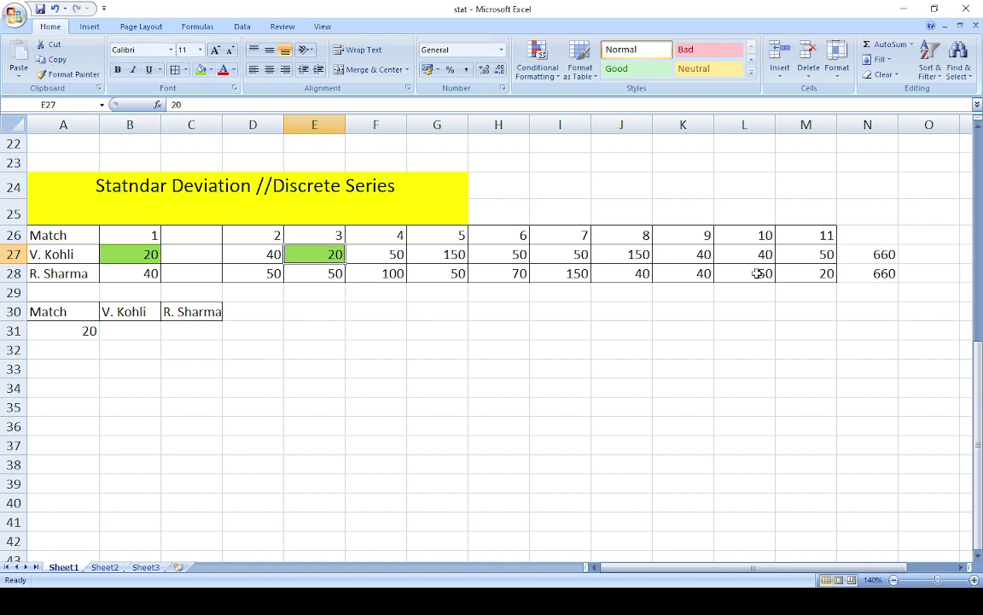
{"action": "left_click", "coordinate": [132, 330]}
{"action": "type", "text": "2"}
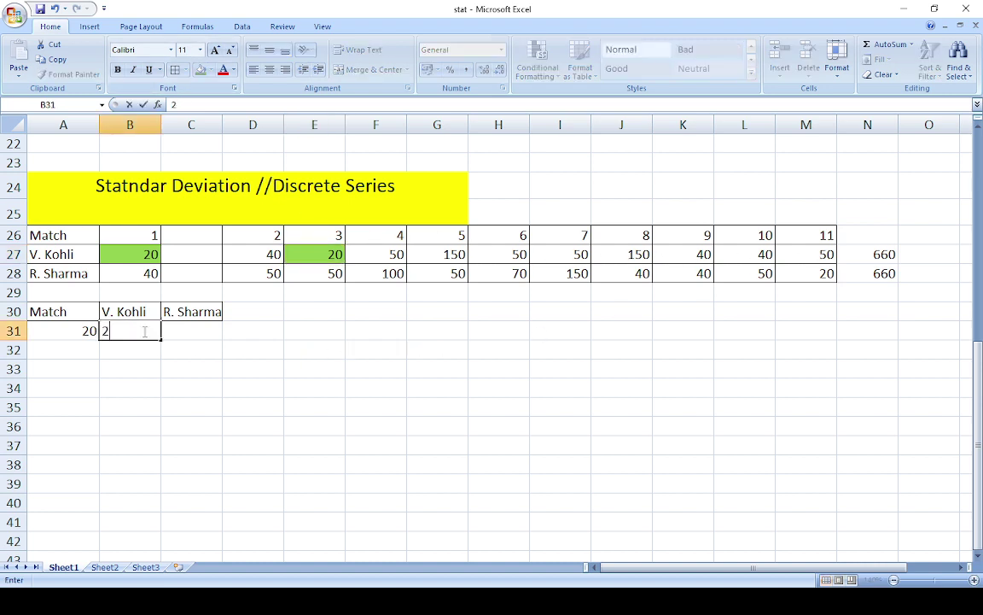
{"action": "left_click", "coordinate": [196, 330]}
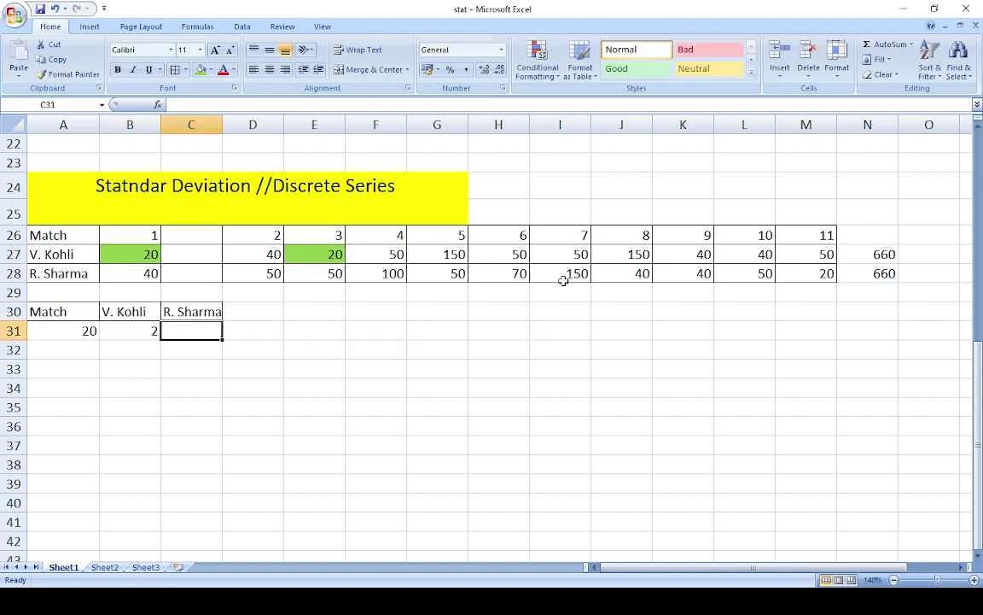
{"action": "left_click", "coordinate": [799, 275]}
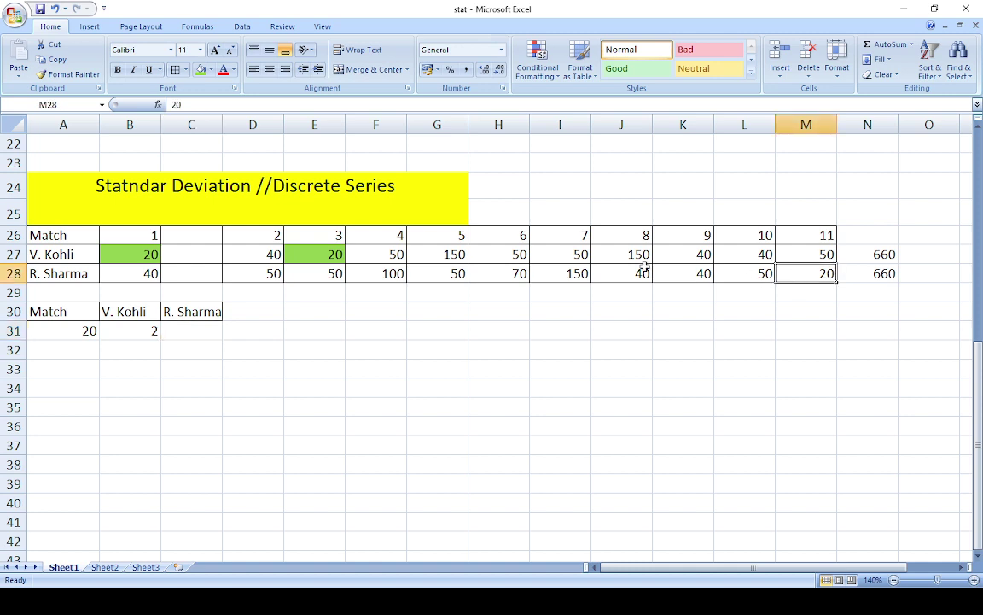
{"action": "left_click", "coordinate": [202, 69]}
{"action": "left_click", "coordinate": [201, 330]}
{"action": "type", "text": "1"}
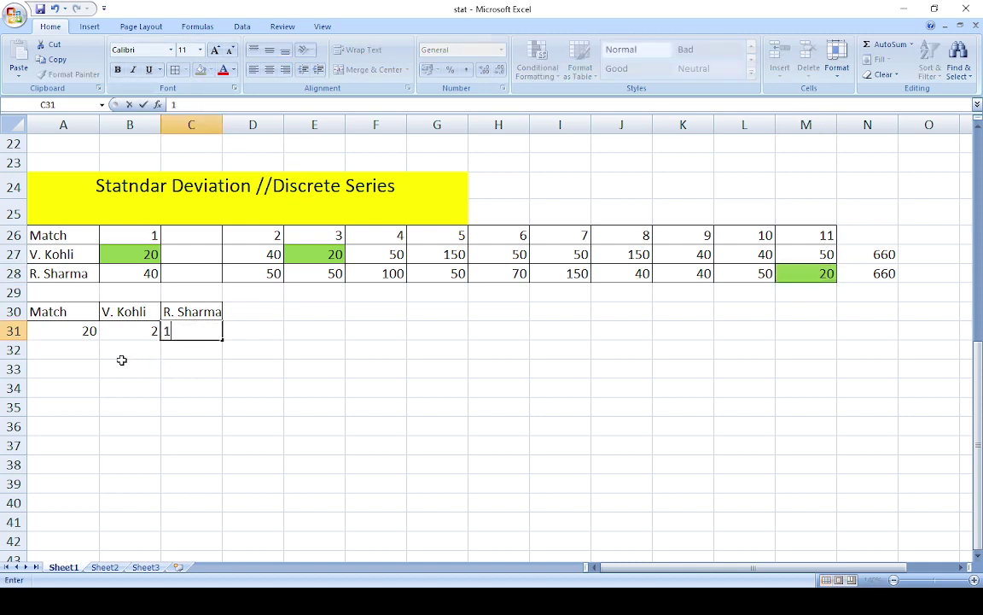
Step: Enter 40 in cell A32 as the second score of the frequency table
{"action": "left_click", "coordinate": [74, 349]}
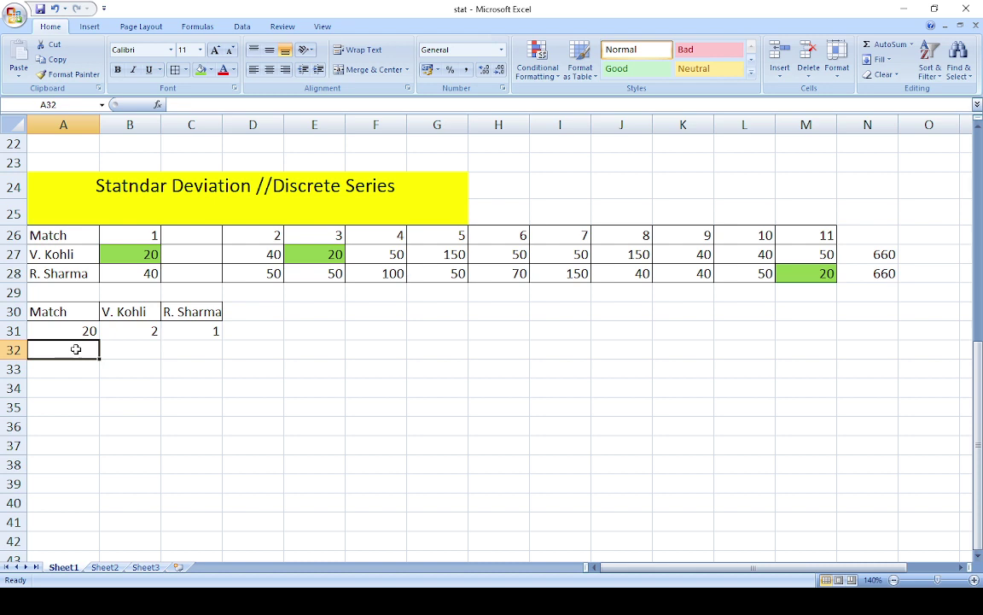
{"action": "type", "text": "40"}
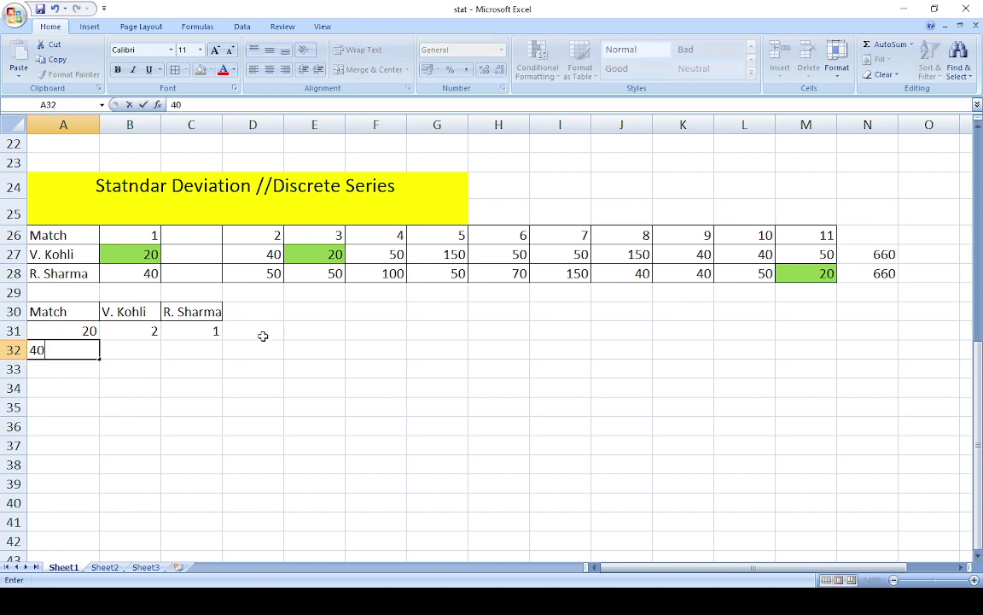
{"action": "left_click", "coordinate": [141, 351]}
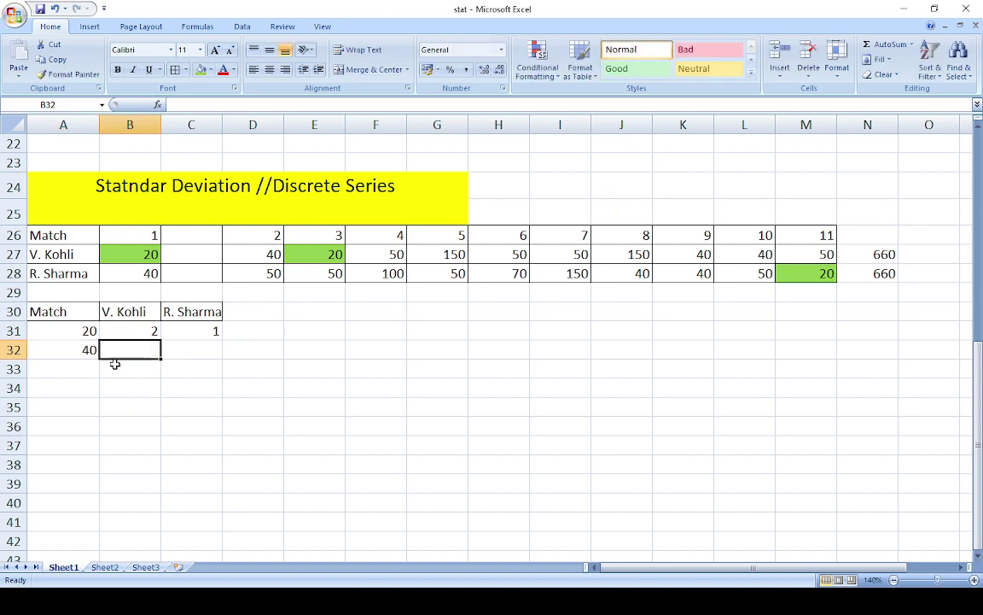
Step: Fill the scores of 40 in V. Kohli's row (D27, K27 and L27) yellow and enter their frequency, 3, in B32
{"action": "left_click", "coordinate": [267, 256]}
{"action": "left_click", "coordinate": [210, 70]}
{"action": "left_click", "coordinate": [235, 170]}
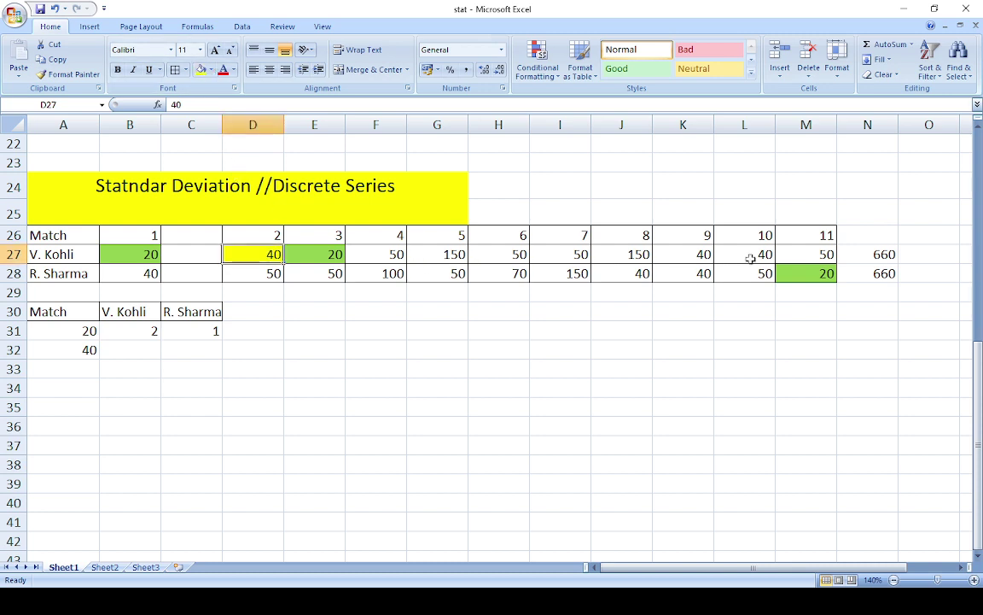
{"action": "left_click", "coordinate": [700, 255]}
{"action": "left_click", "coordinate": [202, 70]}
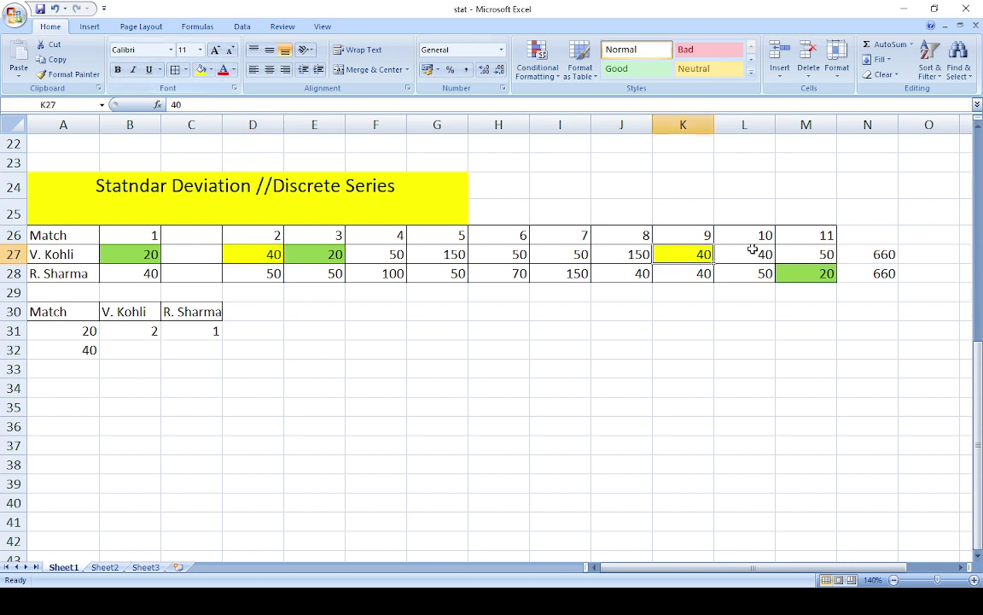
{"action": "left_click", "coordinate": [752, 253]}
{"action": "left_click", "coordinate": [202, 70]}
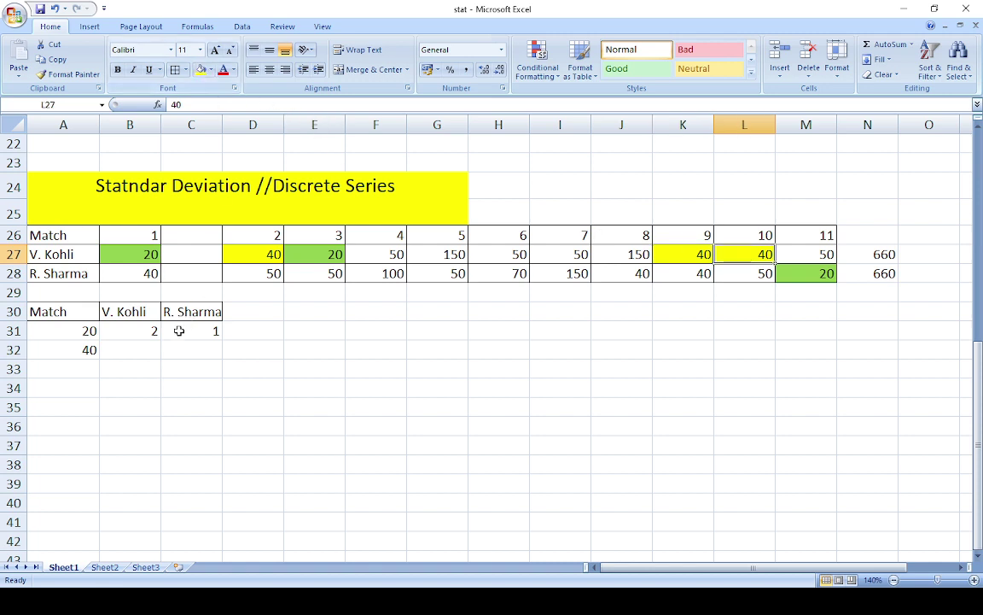
{"action": "left_click", "coordinate": [122, 348]}
{"action": "type", "text": "3"}
{"action": "left_click", "coordinate": [204, 349]}
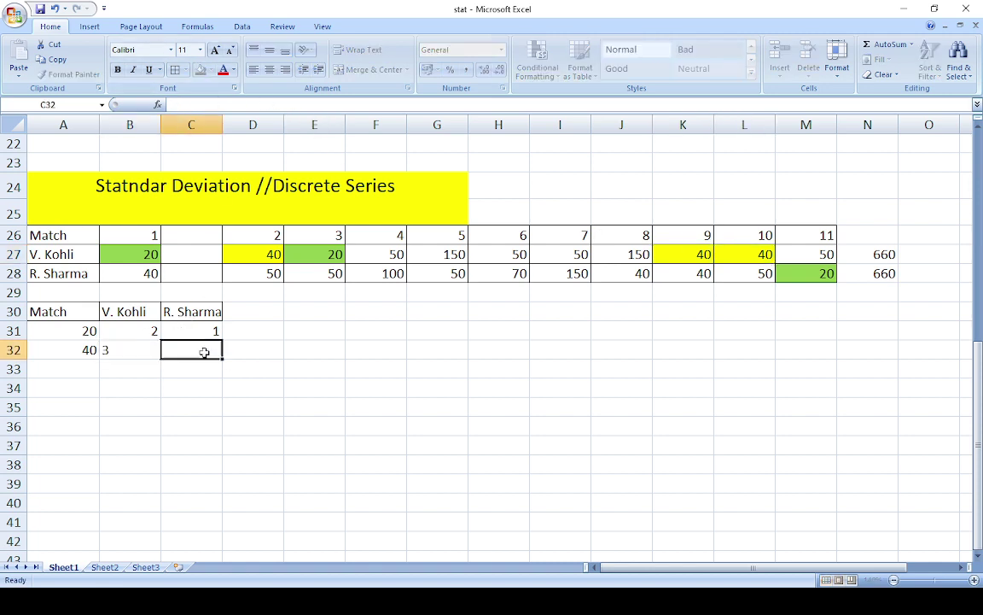
{"action": "left_click", "coordinate": [151, 273]}
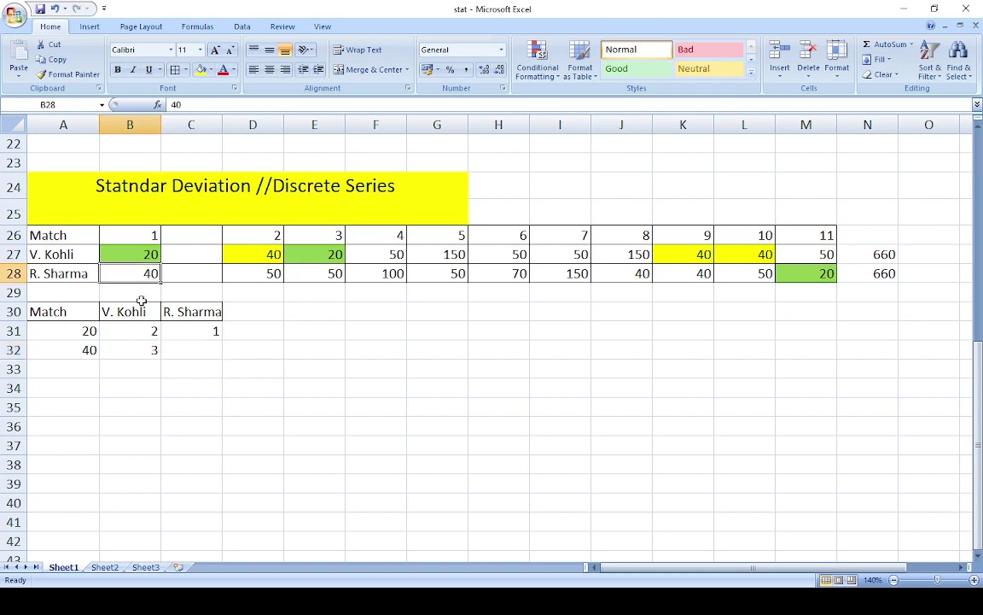
{"action": "left_click", "coordinate": [201, 70]}
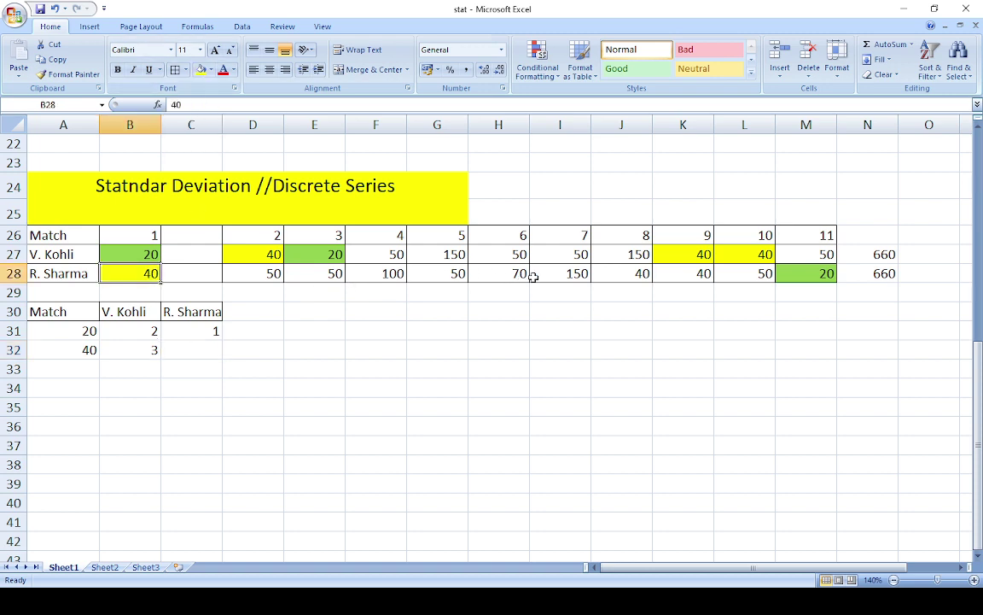
{"action": "left_click", "coordinate": [632, 272]}
{"action": "left_click", "coordinate": [205, 70]}
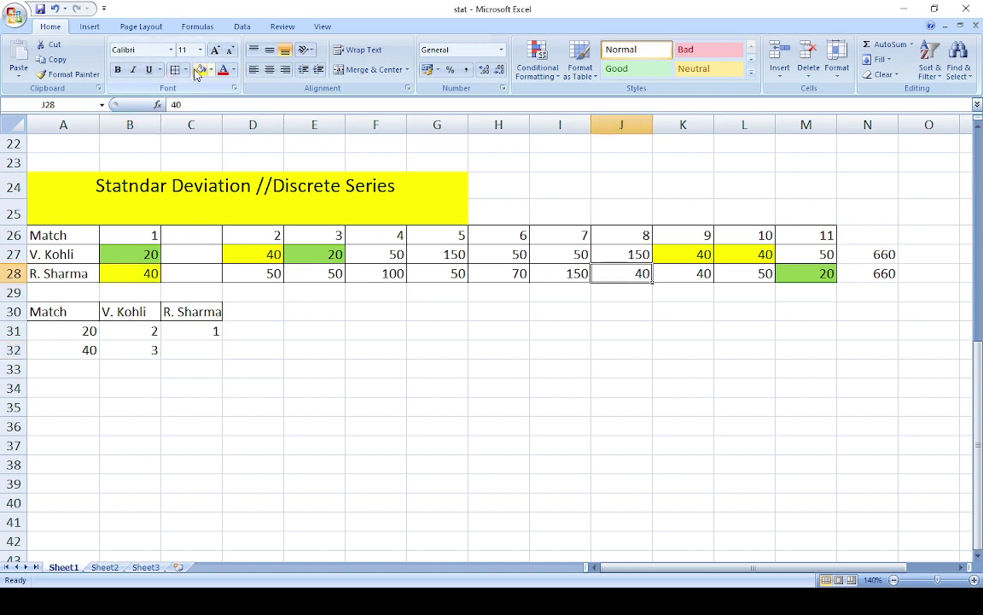
{"action": "left_click", "coordinate": [674, 277]}
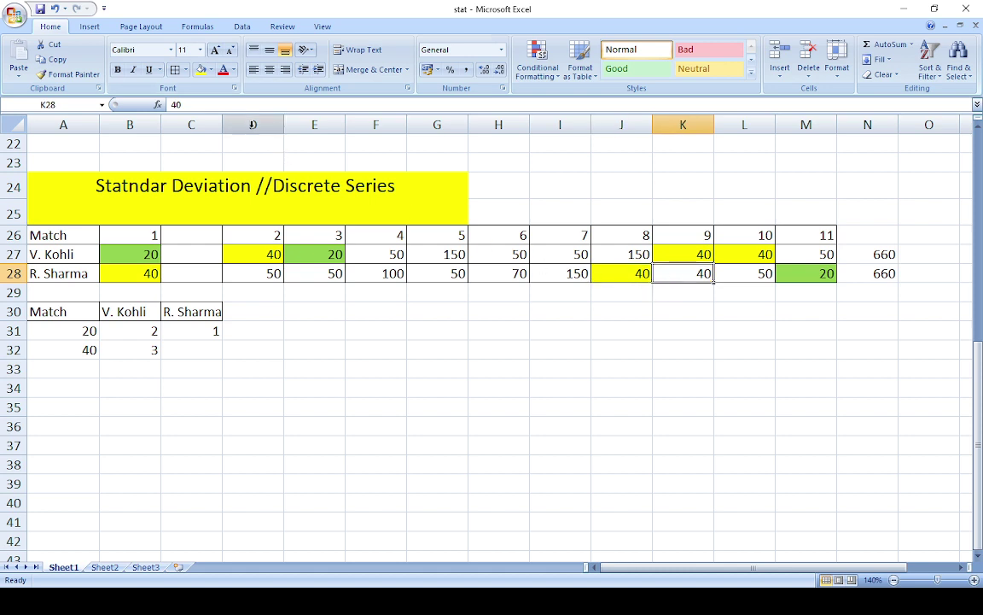
{"action": "left_click", "coordinate": [202, 70]}
{"action": "left_click", "coordinate": [217, 351]}
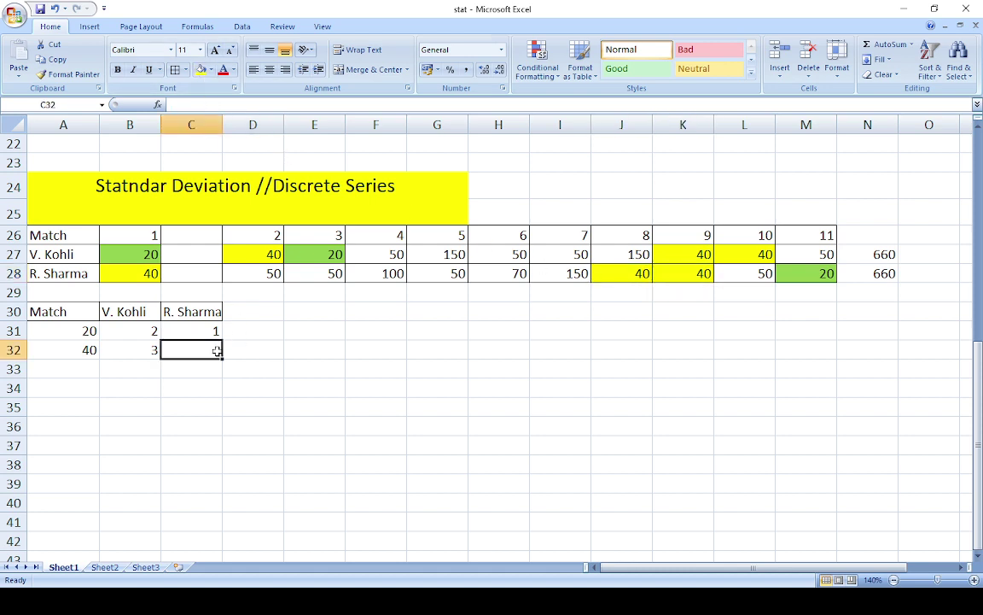
{"action": "type", "text": "3"}
Step: Enter 50 in A33 as the third score, count it in V. Kohli's row, and enter the frequency 4 in B33
{"action": "left_click", "coordinate": [84, 366]}
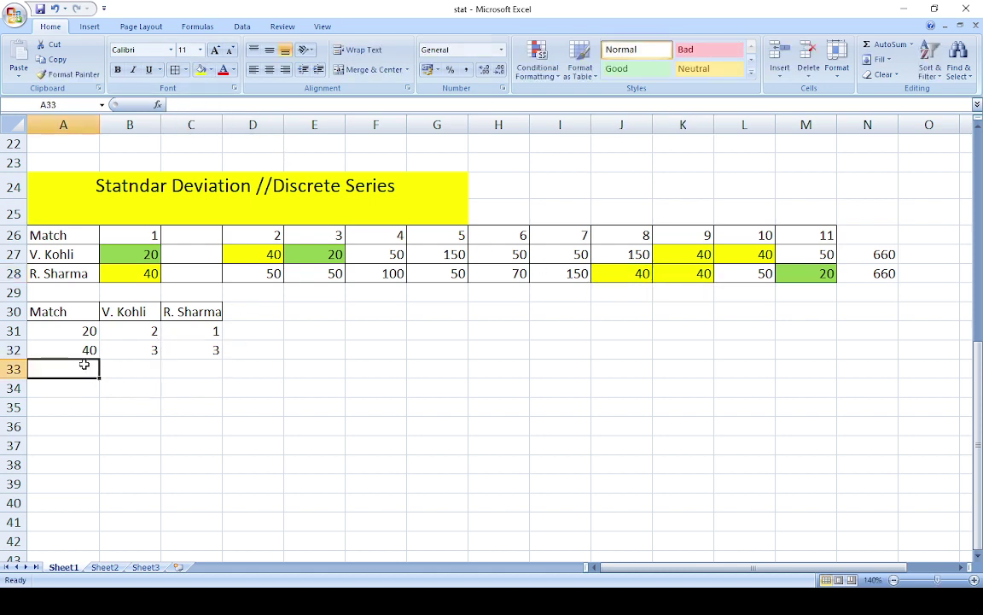
{"action": "type", "text": "50"}
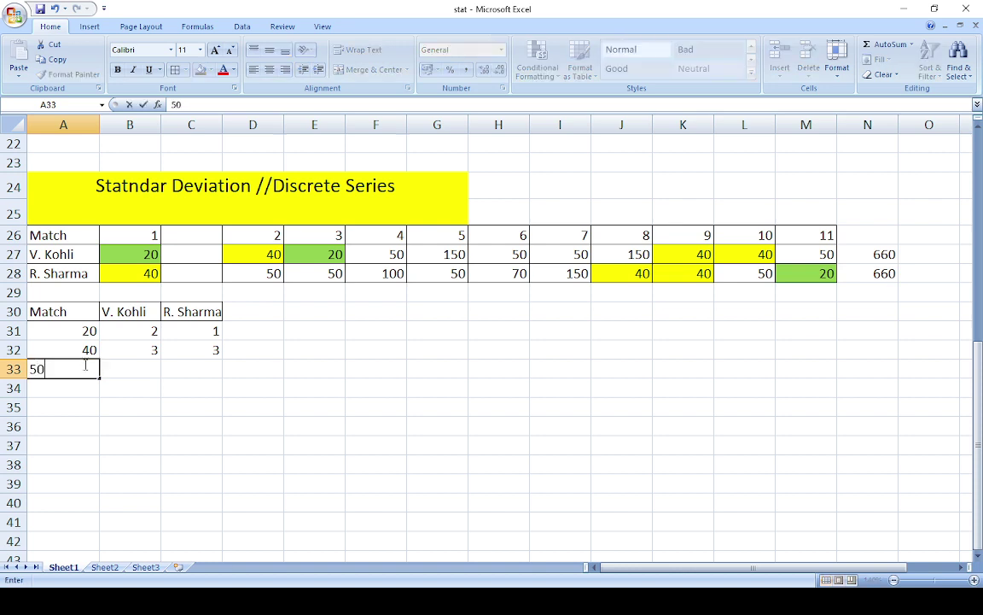
{"action": "left_click", "coordinate": [165, 374]}
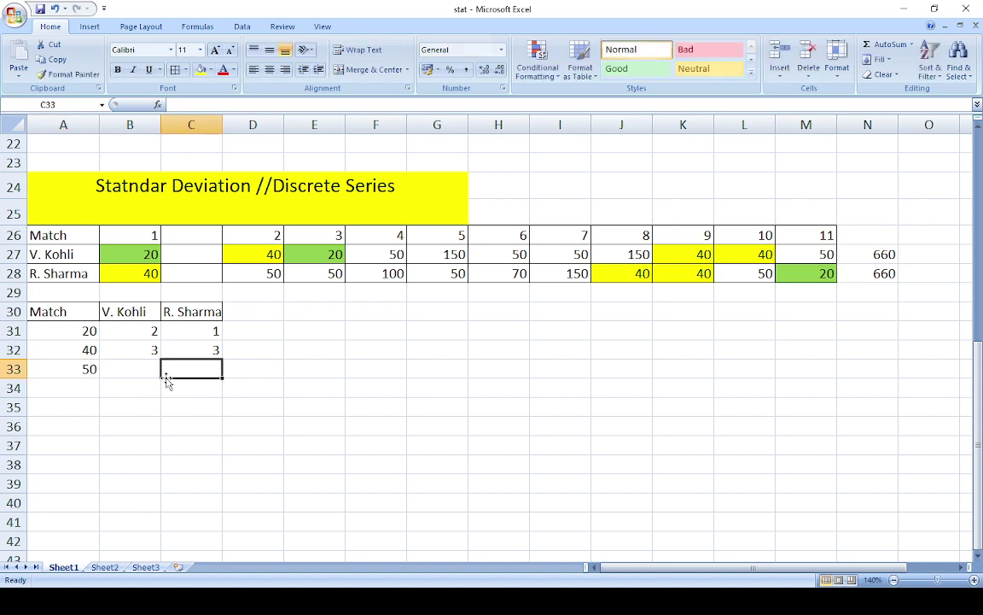
{"action": "left_click", "coordinate": [135, 367]}
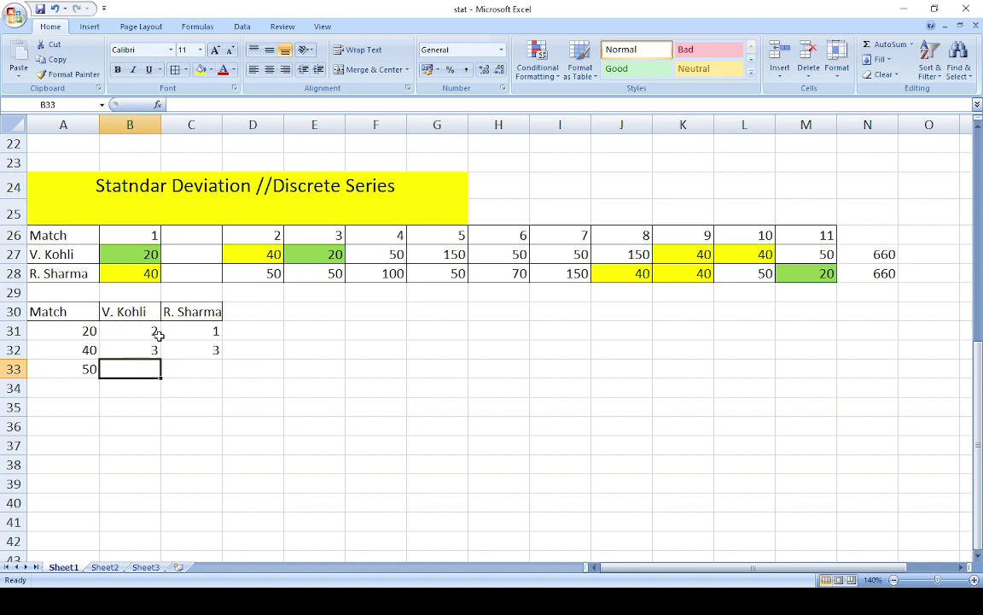
{"action": "left_click", "coordinate": [399, 255]}
{"action": "left_click", "coordinate": [498, 255]}
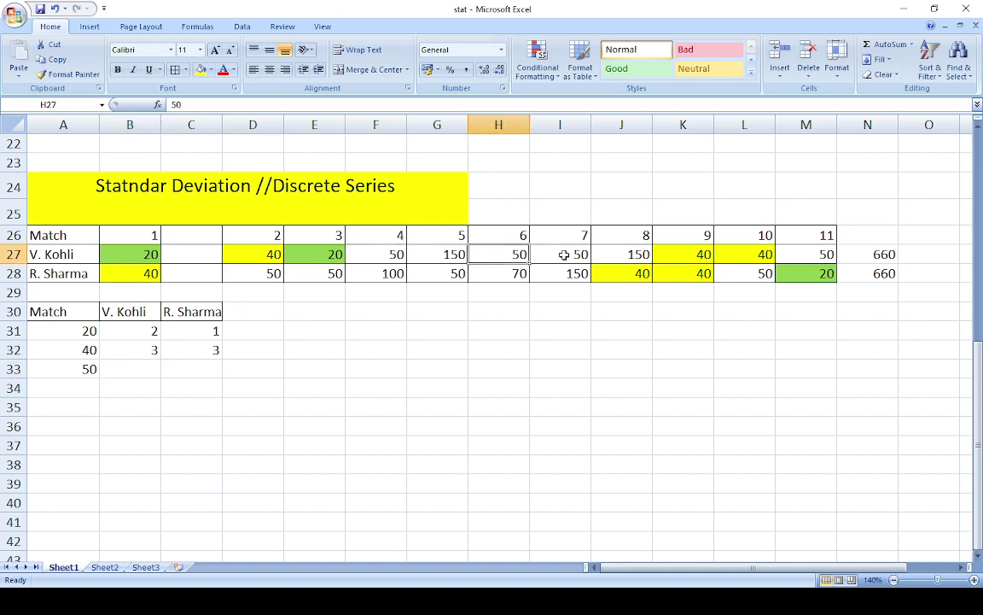
{"action": "left_click", "coordinate": [146, 369]}
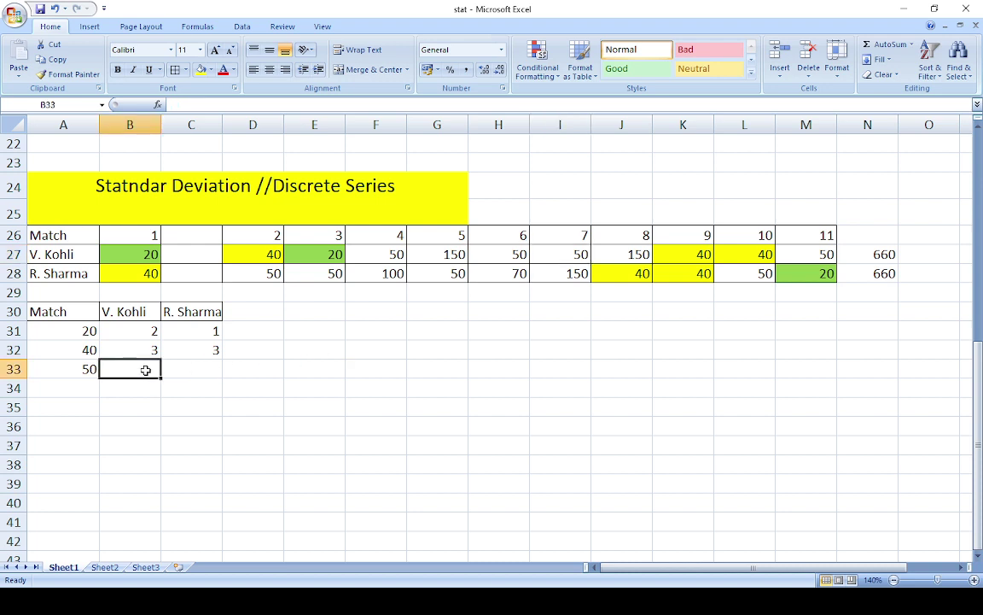
{"action": "type", "text": "3"}
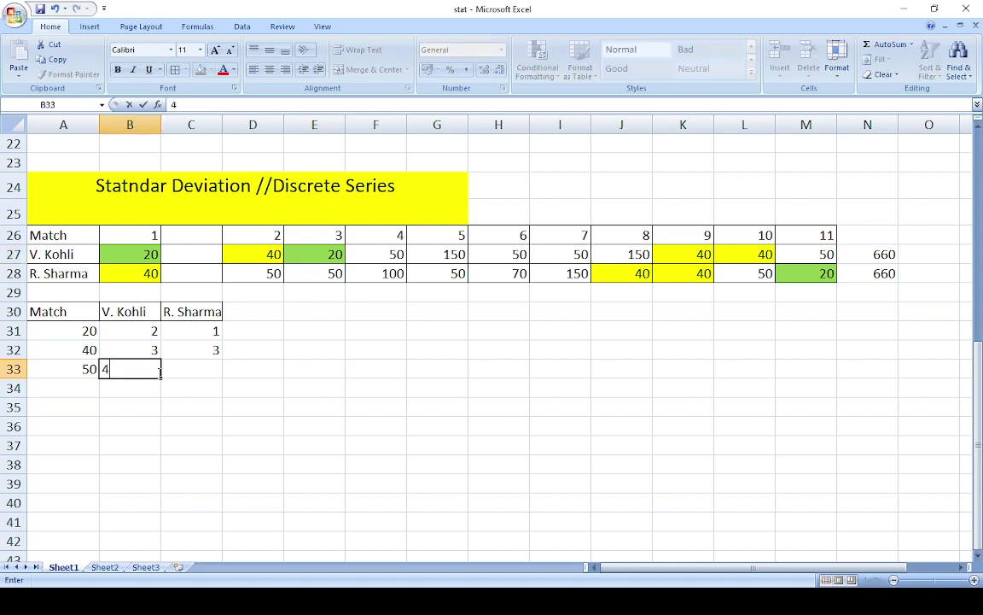
{"action": "left_click", "coordinate": [190, 373]}
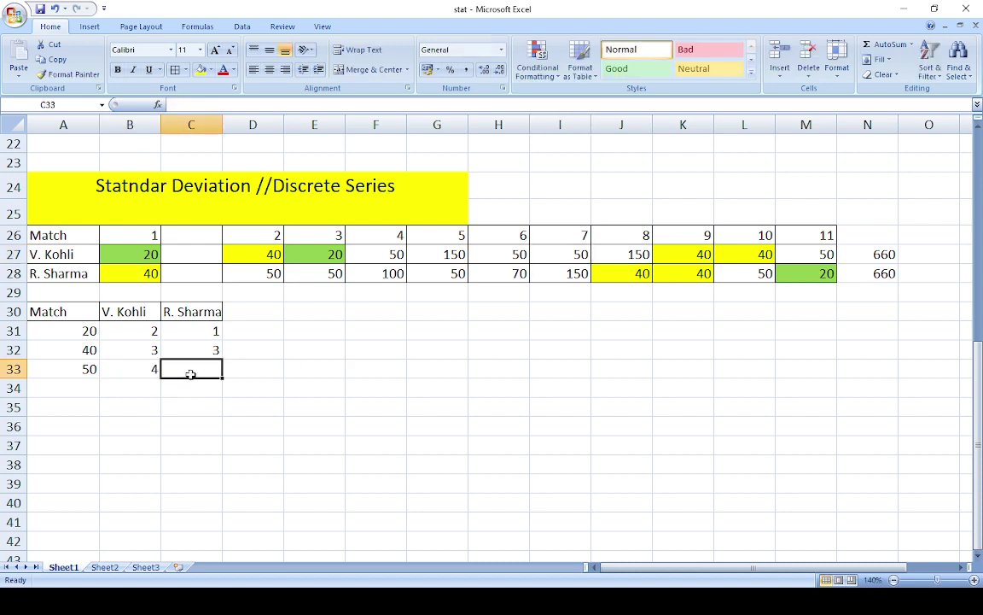
{"action": "left_click", "coordinate": [257, 273]}
{"action": "left_click", "coordinate": [319, 278]}
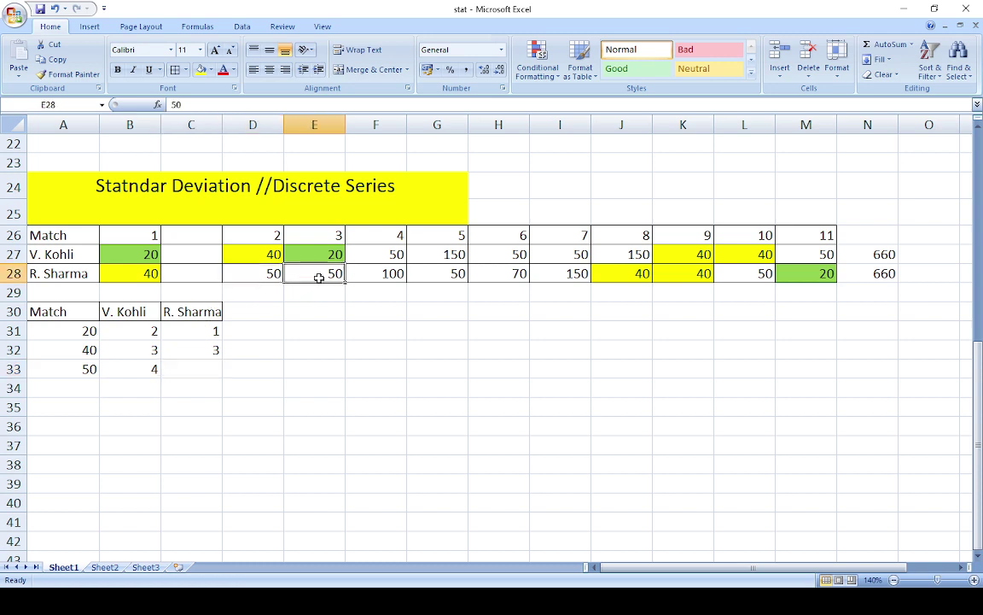
{"action": "left_click", "coordinate": [443, 271]}
{"action": "left_click", "coordinate": [751, 273]}
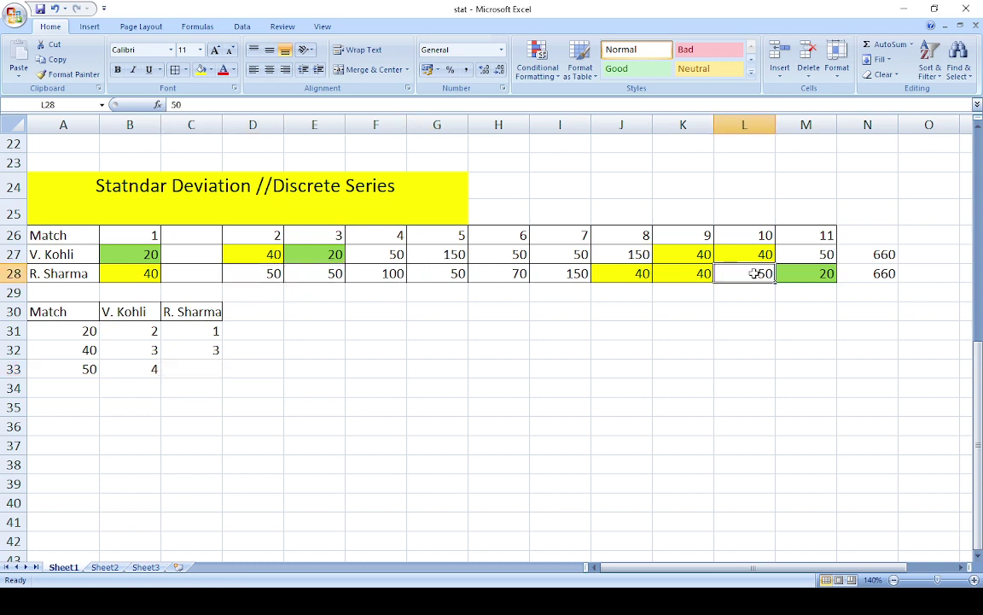
{"action": "left_click", "coordinate": [200, 372]}
{"action": "type", "text": "4"}
{"action": "left_click", "coordinate": [84, 387]}
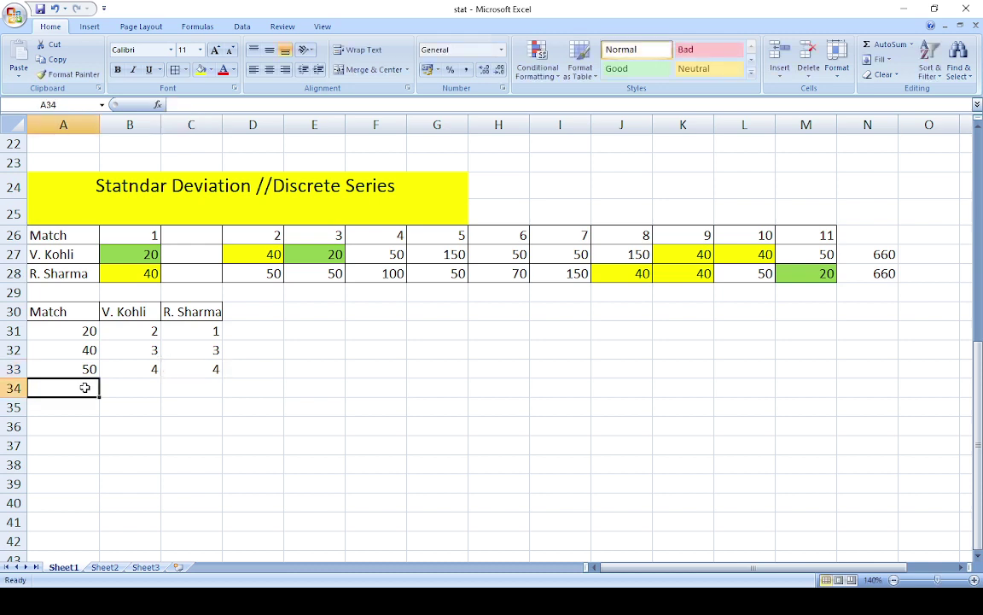
Step: Enter the score 70 in A34 with the frequencies 0 for V. Kohli in B34 and 1 for R. Sharma in C34
{"action": "type", "text": "70"}
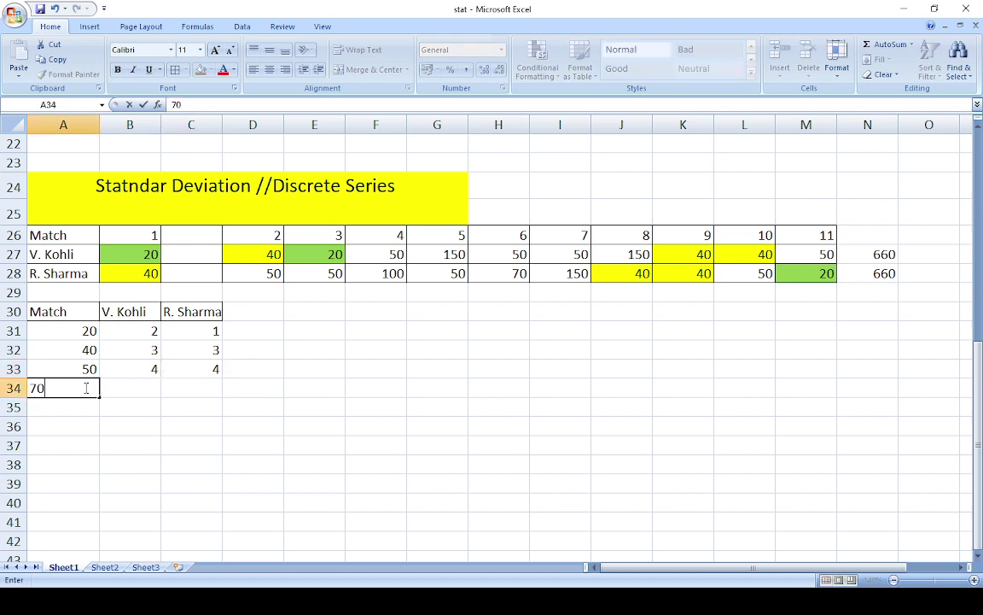
{"action": "left_click", "coordinate": [127, 388]}
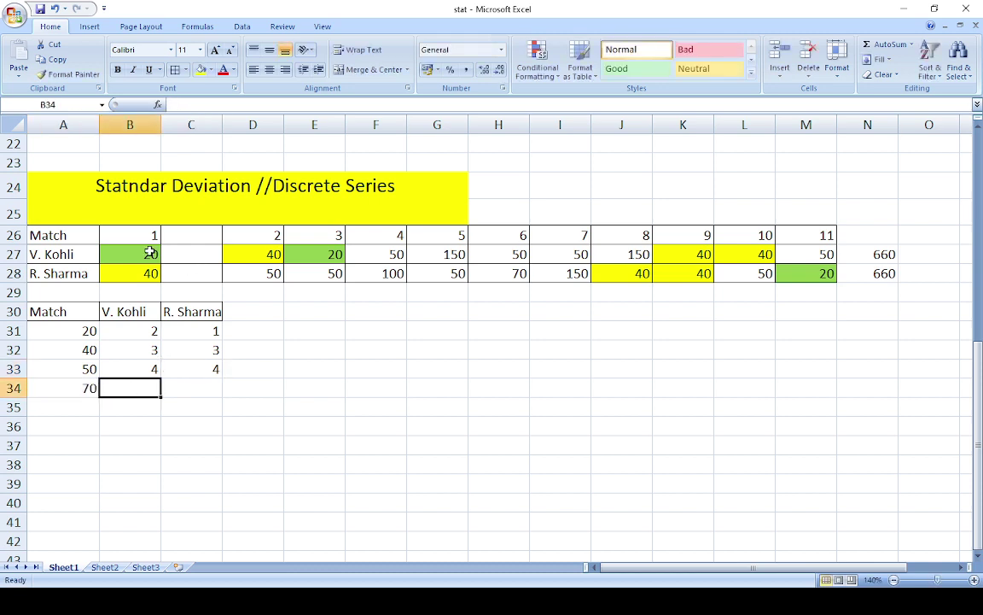
{"action": "type", "text": "0"}
{"action": "left_click", "coordinate": [190, 387]}
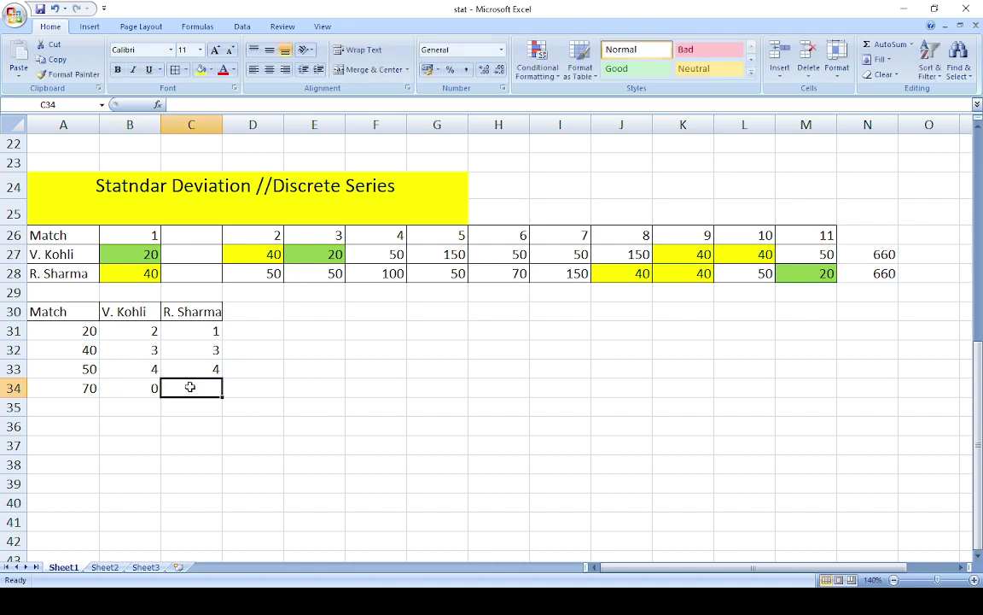
{"action": "type", "text": "1"}
Step: Enter the score 100 in A35 with the frequencies 0 for V. Kohli in B35 and 1 for R. Sharma in C35
{"action": "left_click", "coordinate": [85, 409]}
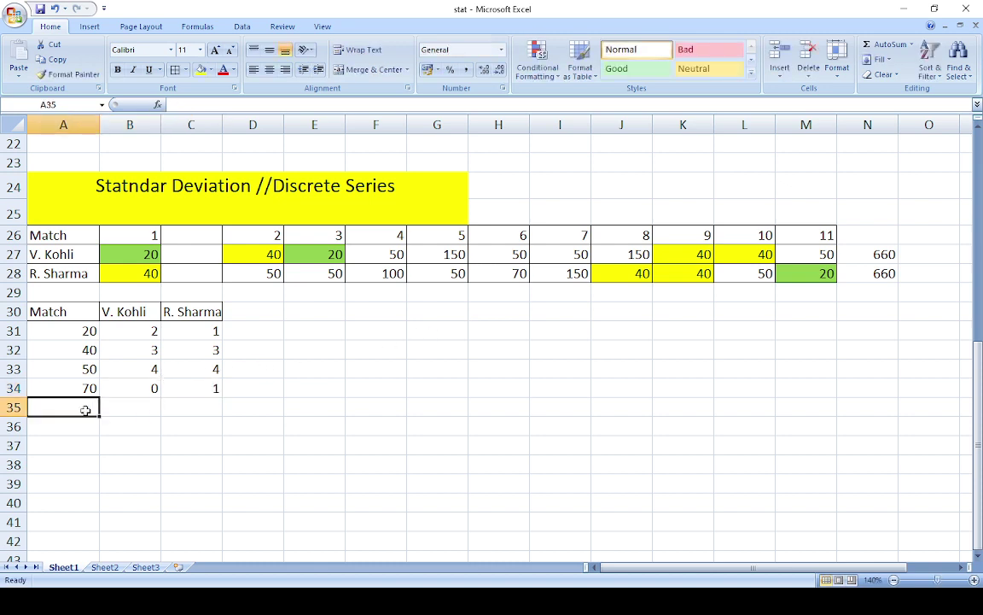
{"action": "type", "text": "100"}
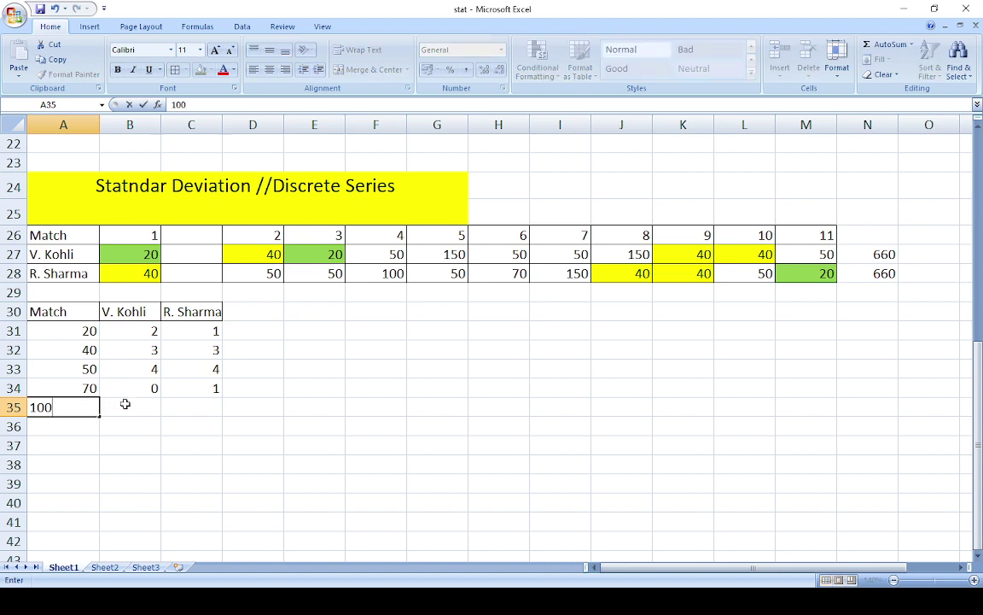
{"action": "left_click", "coordinate": [125, 404]}
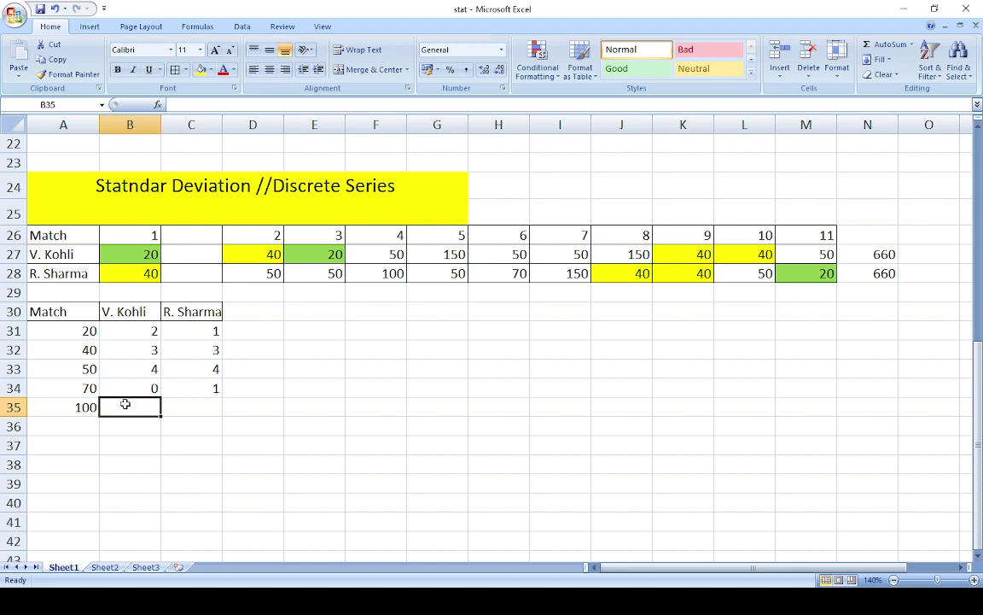
{"action": "type", "text": "0"}
{"action": "left_click", "coordinate": [196, 406]}
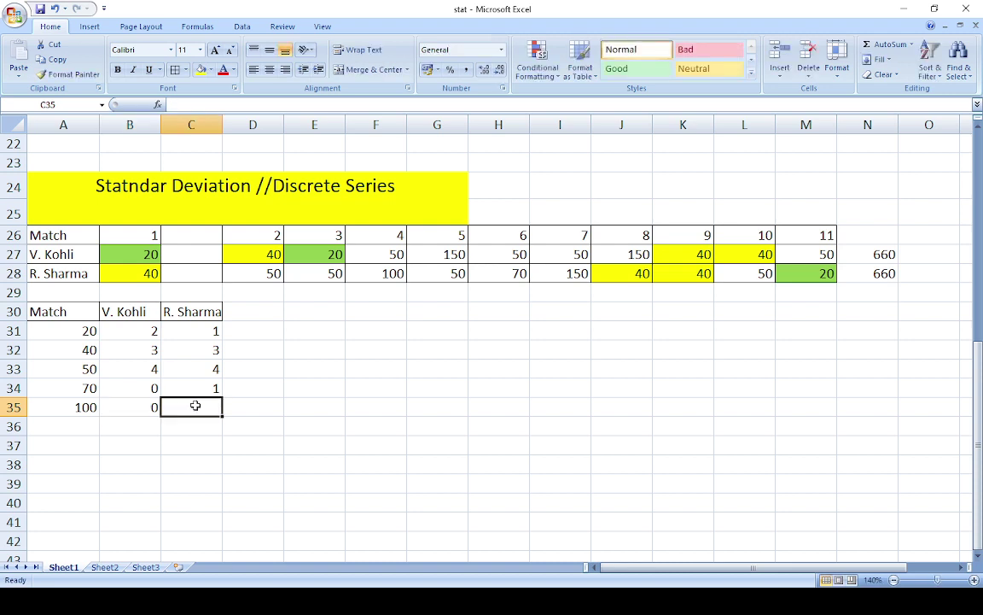
{"action": "type", "text": "1"}
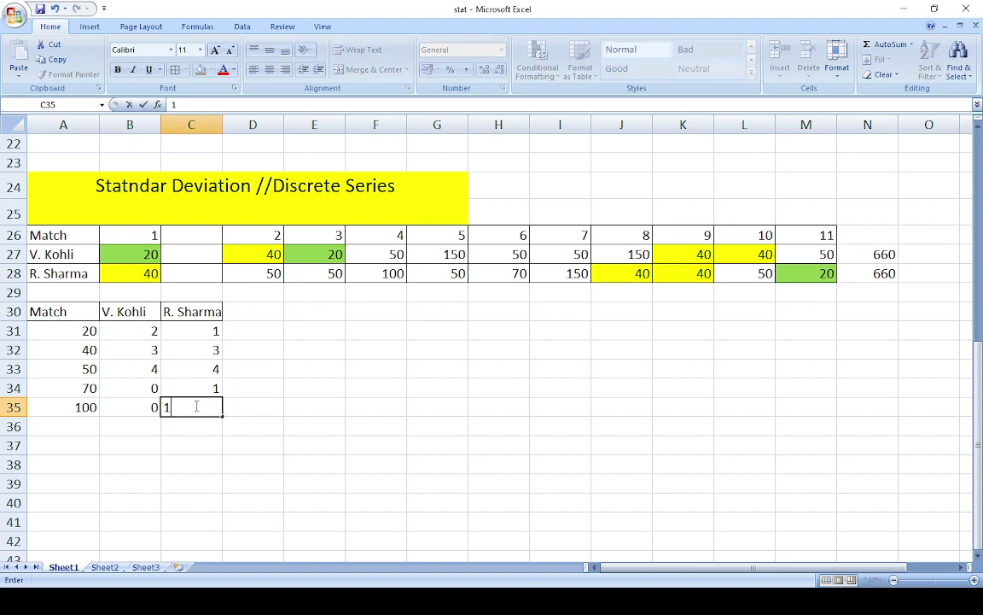
Step: Enter the score 150 in A36 with the frequencies 2 for V. Kohli in B36 and 1 for R. Sharma in C36
{"action": "left_click", "coordinate": [82, 436]}
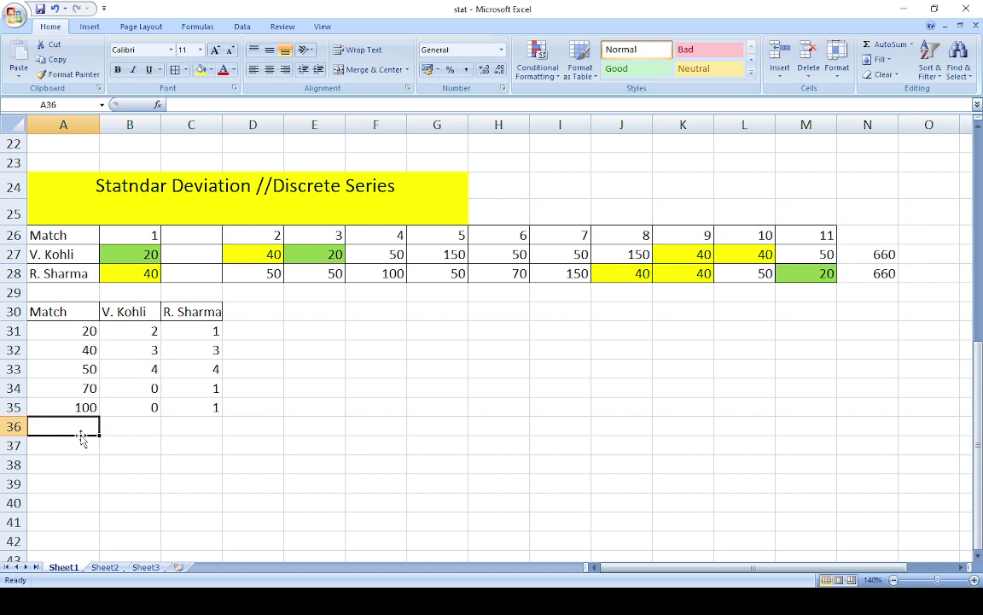
{"action": "type", "text": "150"}
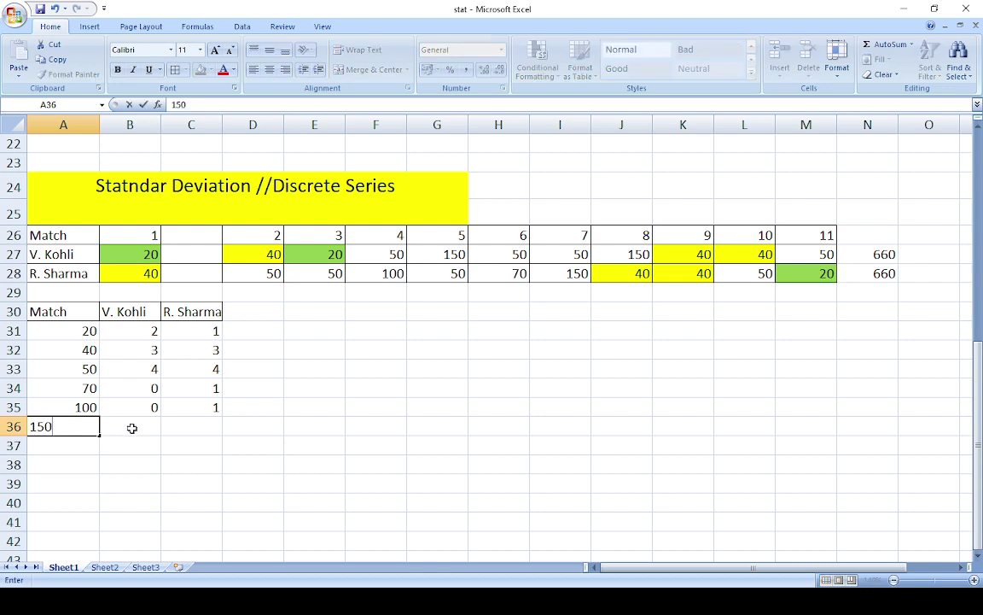
{"action": "left_click", "coordinate": [132, 428]}
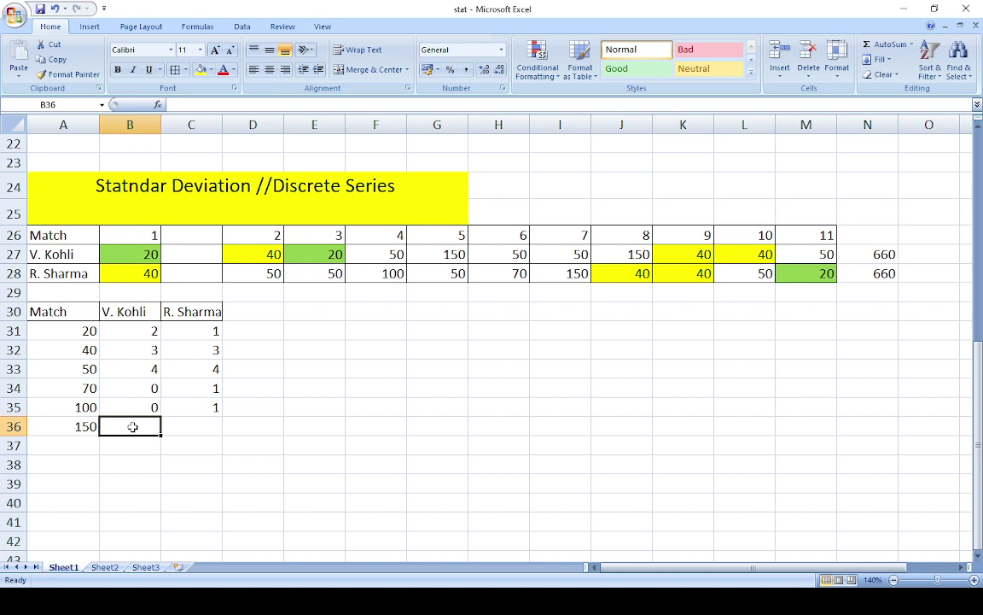
{"action": "type", "text": "2"}
{"action": "left_click", "coordinate": [187, 430]}
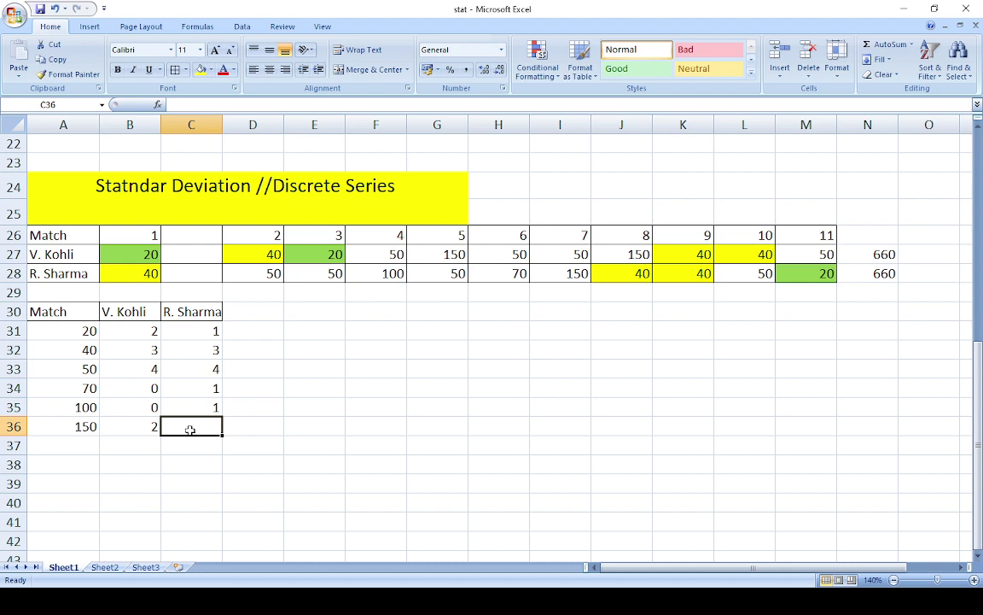
{"action": "type", "text": "1"}
{"action": "left_click", "coordinate": [332, 429]}
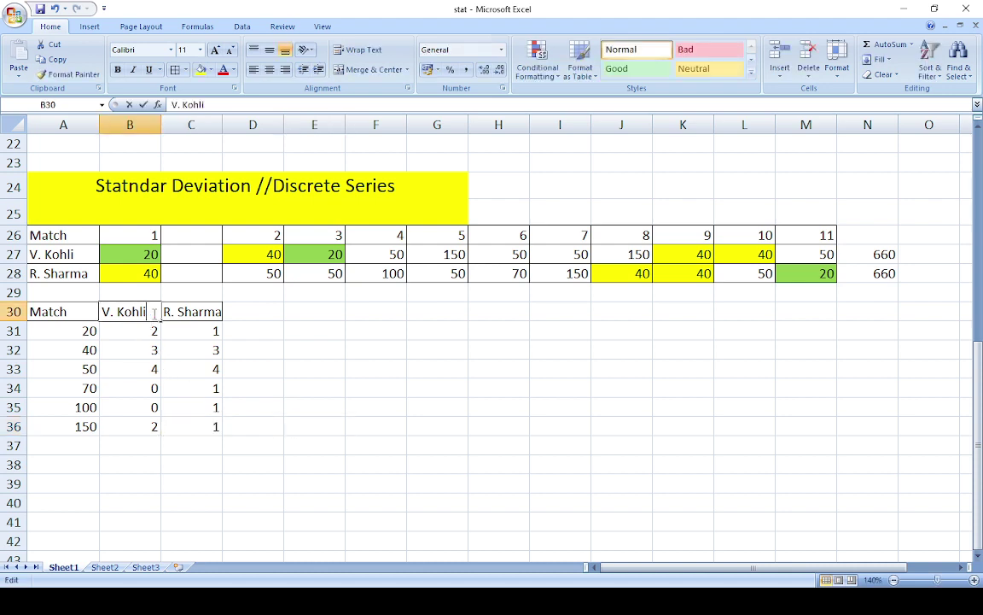
Step: Append (f) to the V. Kohli and R. Sharma headings in B30 and C30 and widen columns B and C to fit them
{"action": "double_click", "coordinate": [153, 313]}
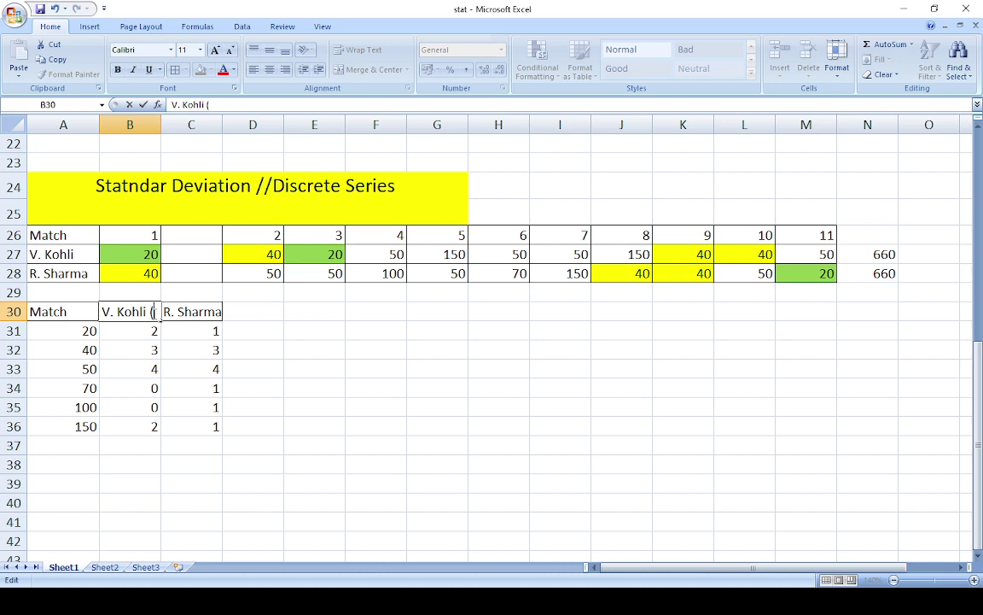
{"action": "type", "text": "(f)"}
{"action": "left_click", "coordinate": [253, 369]}
{"action": "double_click", "coordinate": [213, 312]}
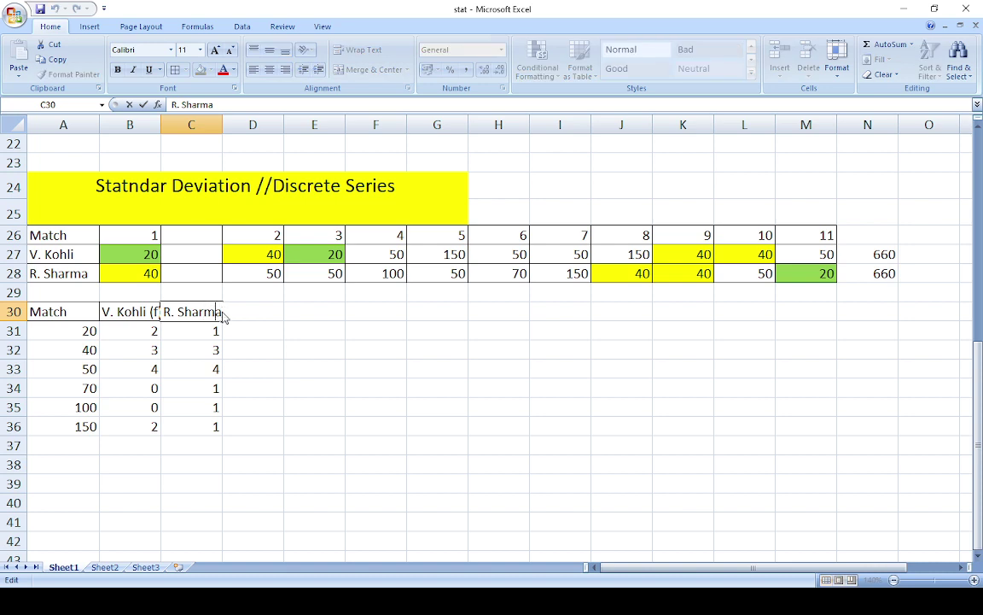
{"action": "type", "text": "(f"}
{"action": "left_click", "coordinate": [341, 380]}
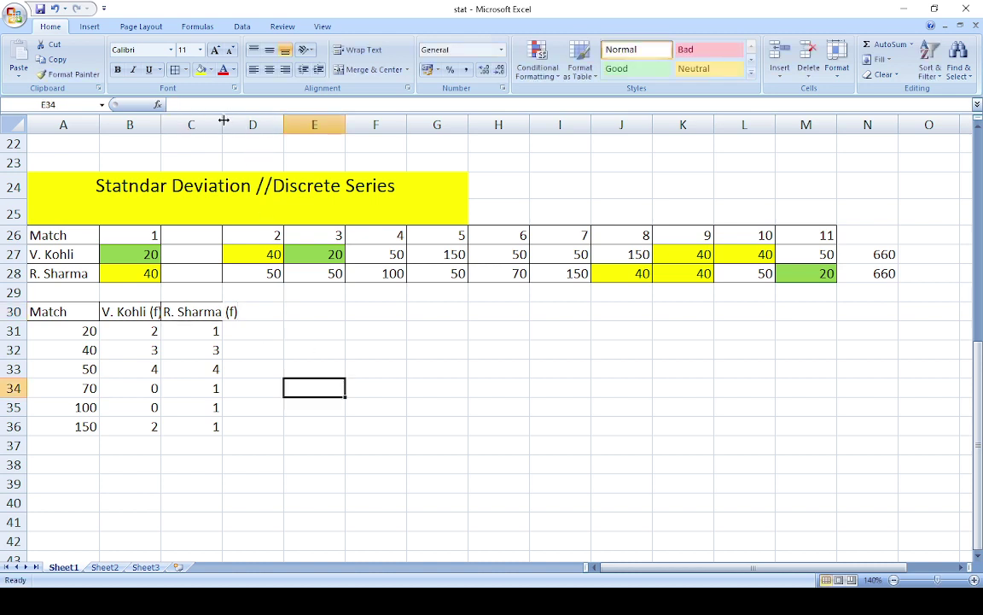
{"action": "left_click_drag", "start_coordinate": [223, 120], "coordinate": [261, 137]}
{"action": "left_click_drag", "start_coordinate": [161, 128], "coordinate": [173, 134]}
Step: Change the heading in A30 to Run (X)
{"action": "double_click", "coordinate": [78, 313]}
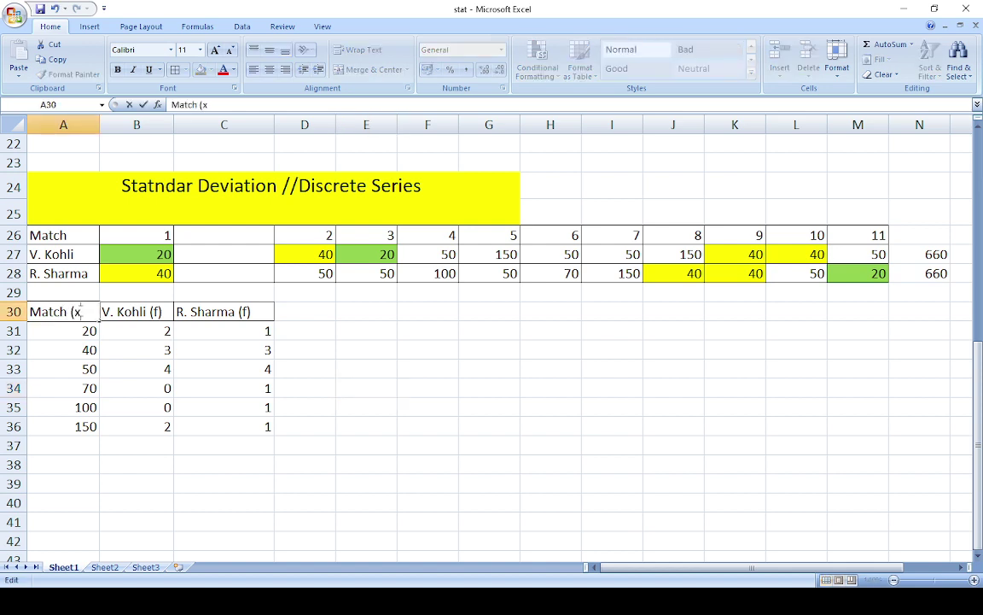
{"action": "type", "text": "(X"}
{"action": "key", "text": "BackSpace"}
{"action": "key", "text": "BackSpace"}
{"action": "key", "text": "BackSpace"}
{"action": "key", "text": "BackSpace"}
{"action": "key", "text": "BackSpace"}
{"action": "key", "text": "BackSpace"}
{"action": "type", "text": "R"}
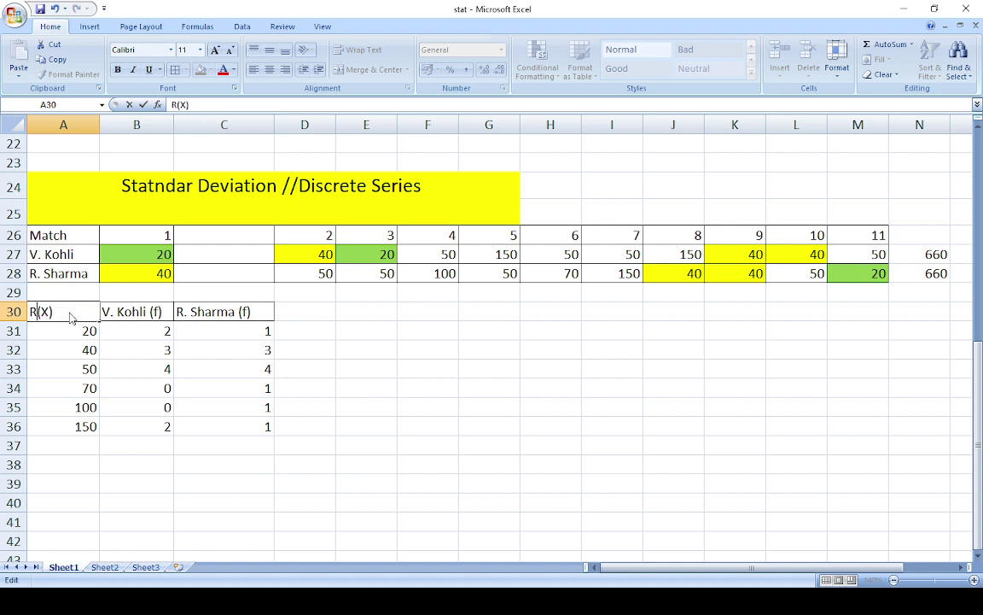
{"action": "type", "text": "un"}
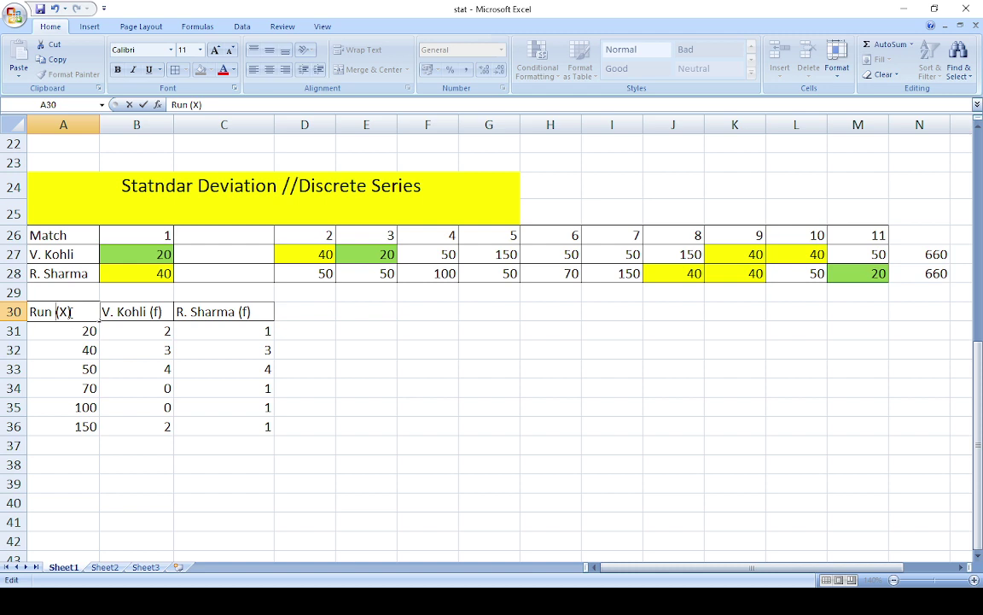
{"action": "left_click", "coordinate": [135, 463]}
Step: Apply borders to all cells of the frequency table A30:C36
{"action": "left_click_drag", "start_coordinate": [57, 311], "coordinate": [237, 425]}
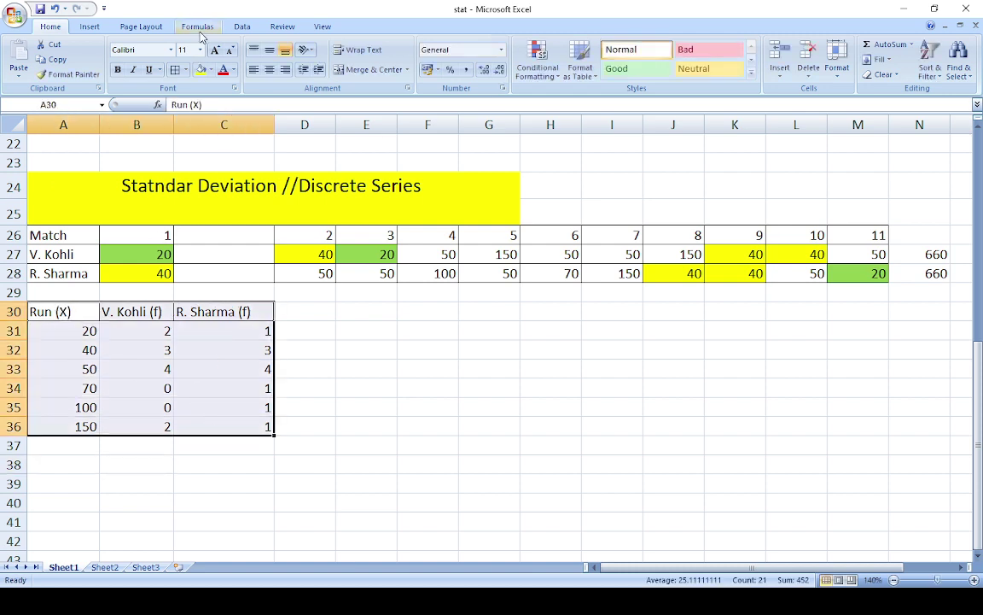
{"action": "left_click", "coordinate": [177, 70]}
{"action": "left_click", "coordinate": [350, 350]}
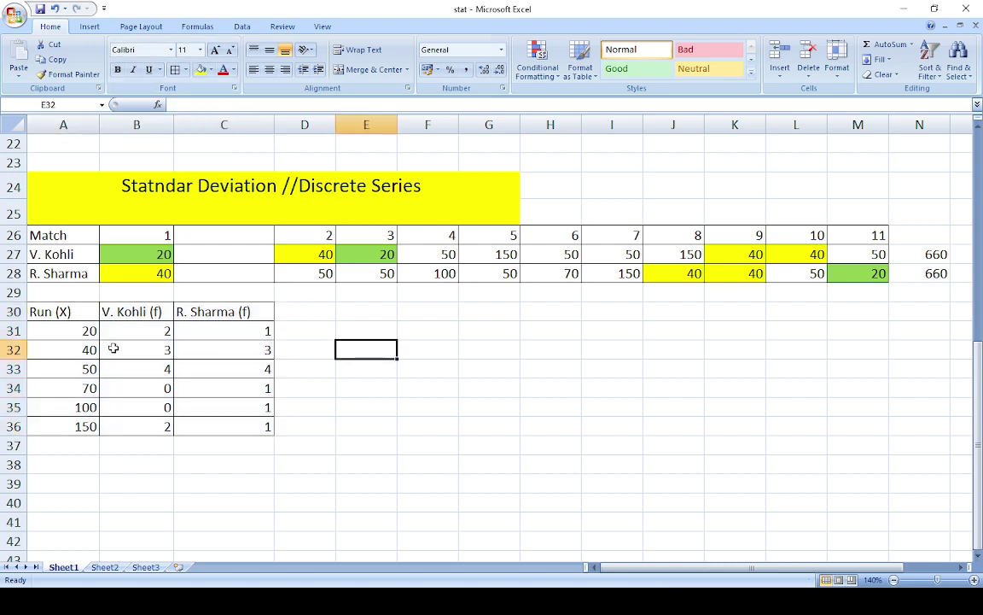
Step: Copy the Run (X) and V. Kohli (f) columns, A30:B36, and paste them starting at E38
{"action": "left_click_drag", "start_coordinate": [86, 313], "coordinate": [135, 428]}
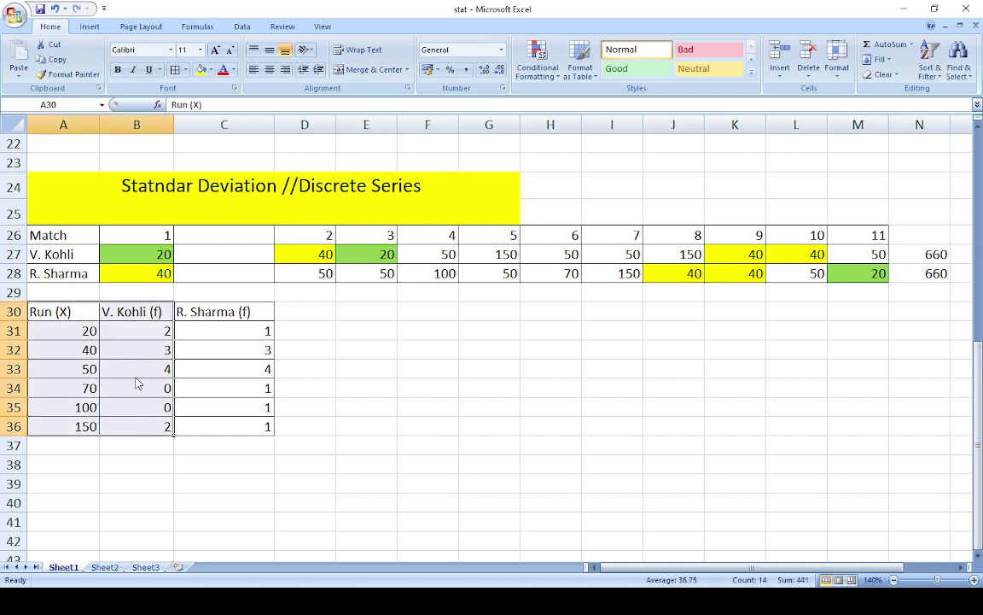
{"action": "key", "text": "ctrl+c"}
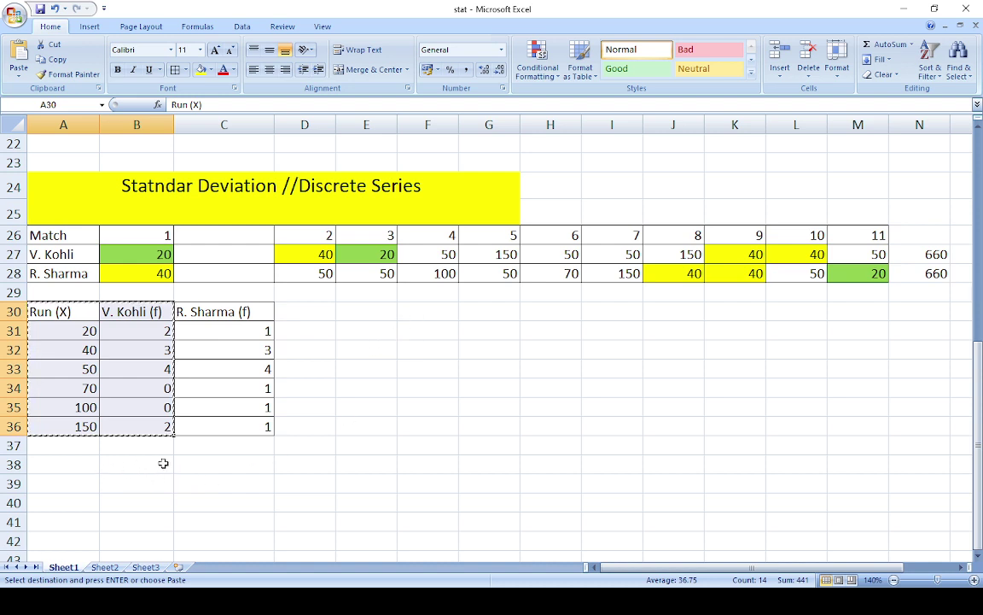
{"action": "scroll", "coordinate": [195, 444], "scroll_direction": "down", "scroll_amount": 1}
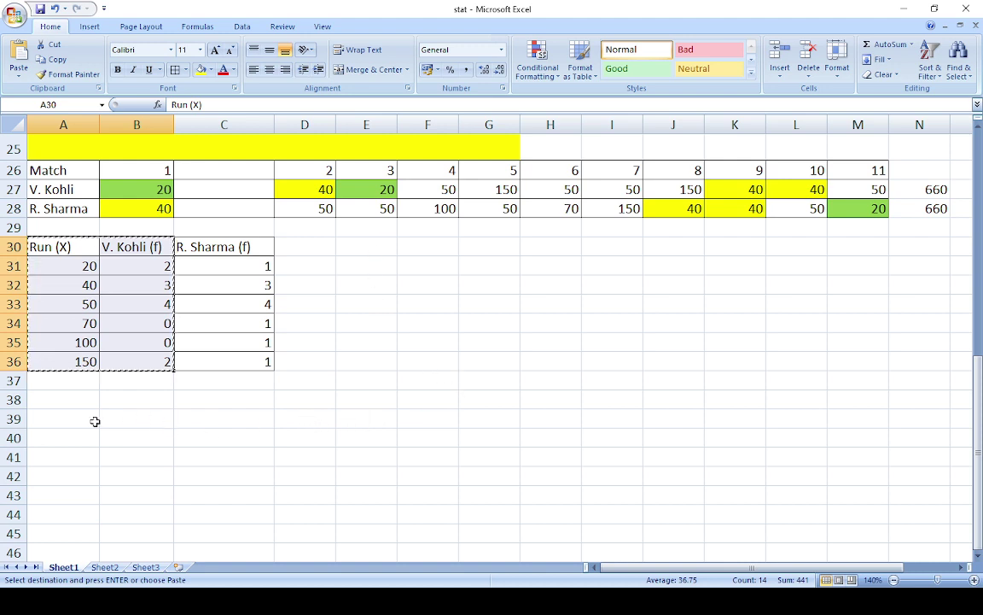
{"action": "left_click", "coordinate": [353, 399]}
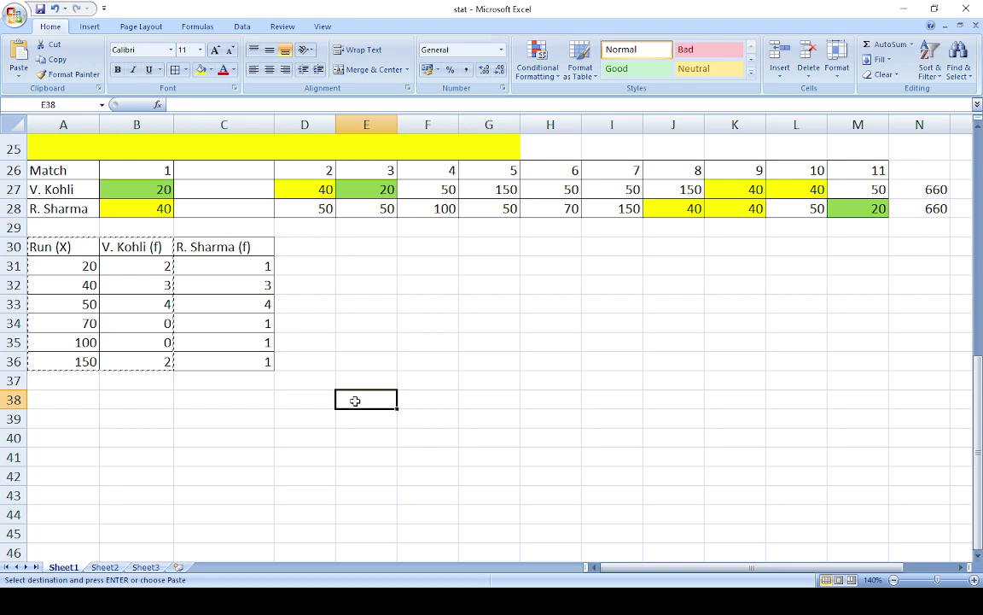
{"action": "key", "text": "ctrl+v"}
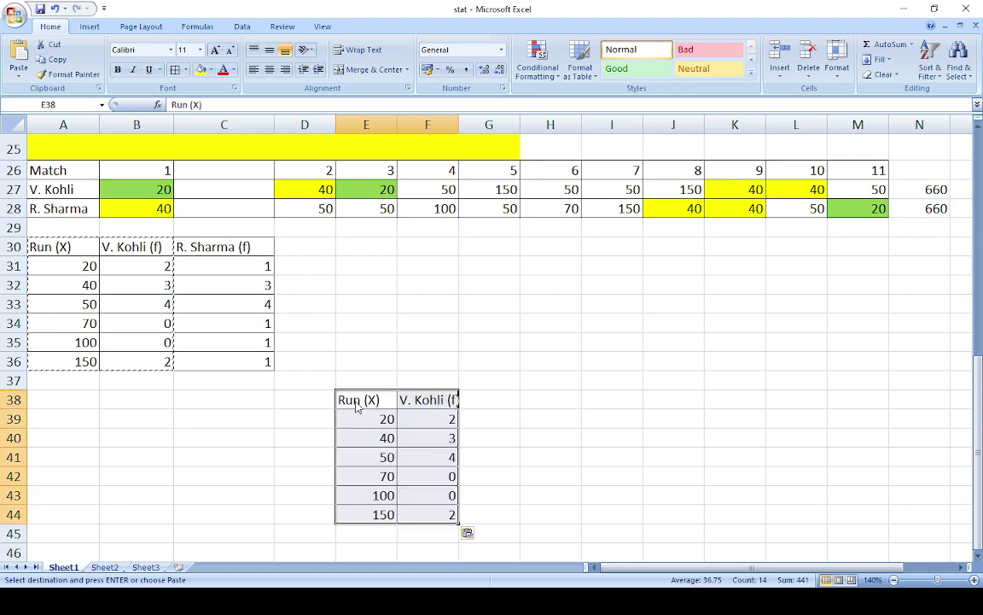
Step: Enter the heading fx in G38, beside V. Kohli (f) in the copied table
{"action": "left_click", "coordinate": [974, 580]}
{"action": "left_click", "coordinate": [974, 579]}
{"action": "scroll", "coordinate": [629, 444], "scroll_direction": "down", "scroll_amount": 2}
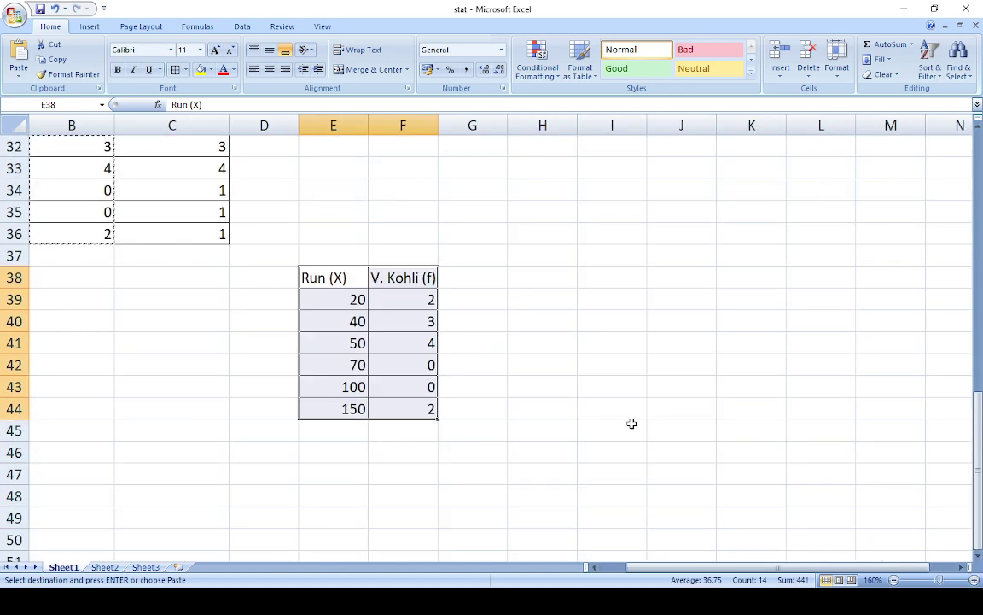
{"action": "scroll", "coordinate": [871, 517], "scroll_direction": "up", "scroll_amount": 2, "text": "ctrl"}
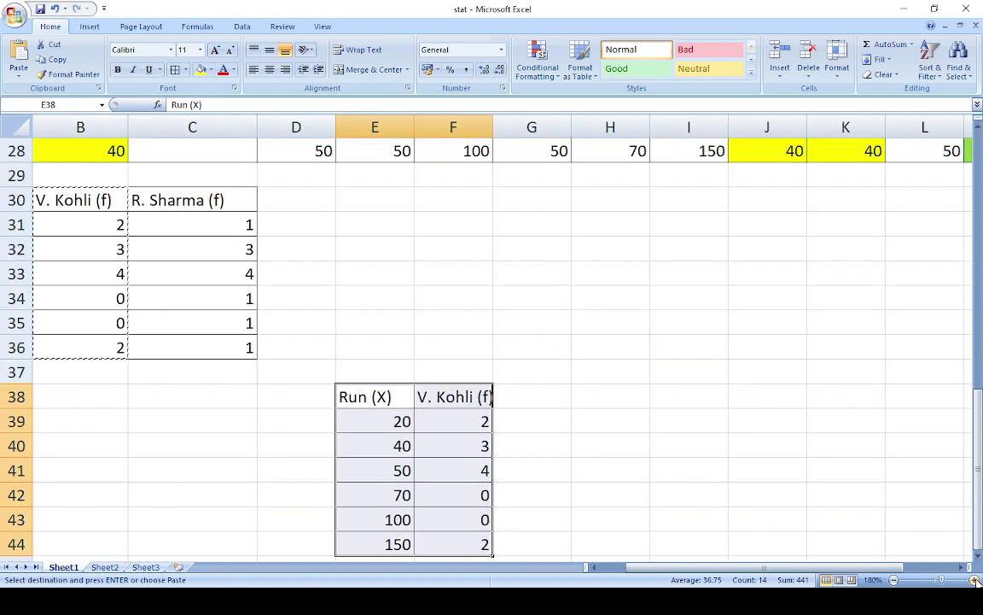
{"action": "scroll", "coordinate": [633, 334], "scroll_direction": "down", "scroll_amount": 1}
{"action": "left_click", "coordinate": [549, 250]}
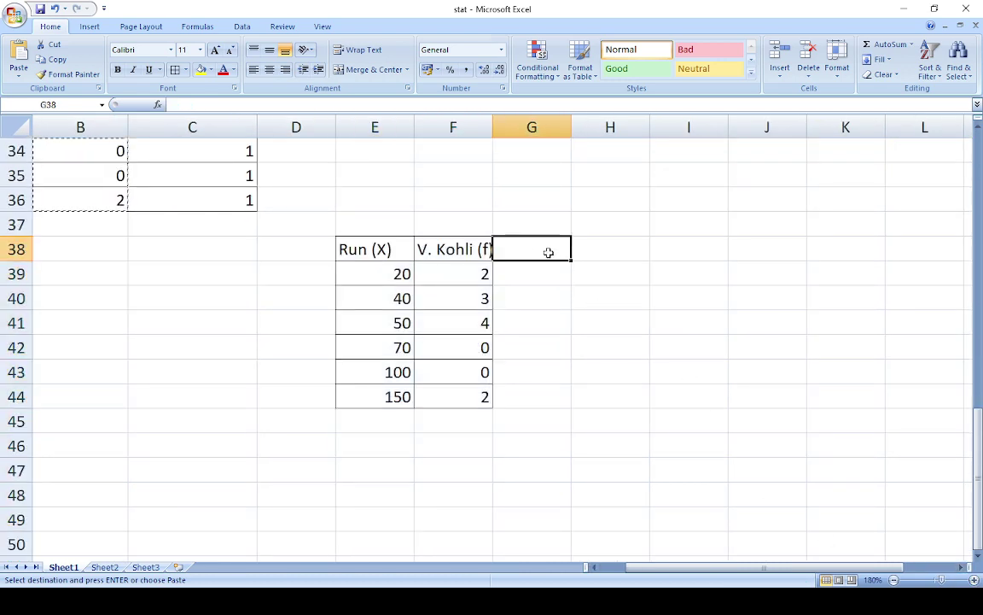
{"action": "left_click", "coordinate": [976, 580]}
{"action": "scroll", "coordinate": [565, 412], "scroll_direction": "down", "scroll_amount": 2}
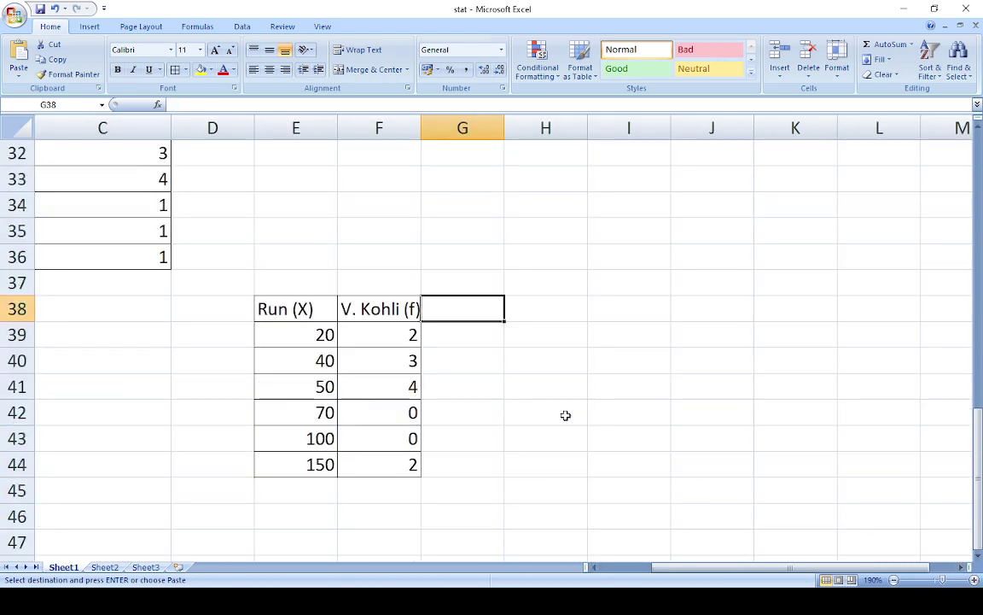
{"action": "left_click", "coordinate": [524, 369]}
{"action": "left_click", "coordinate": [449, 237]}
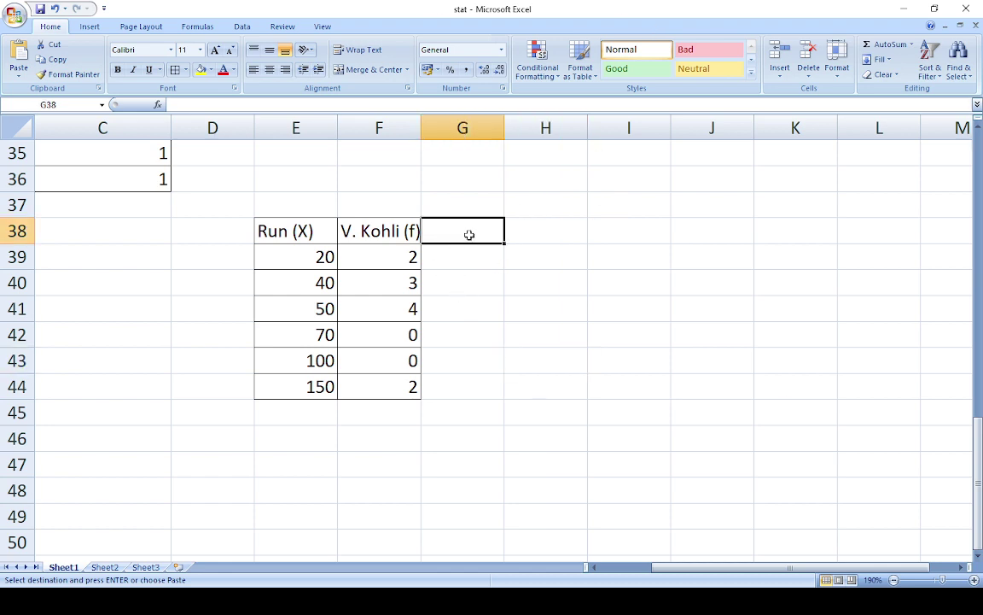
{"action": "type", "text": "fx"}
{"action": "key", "text": "Return"}
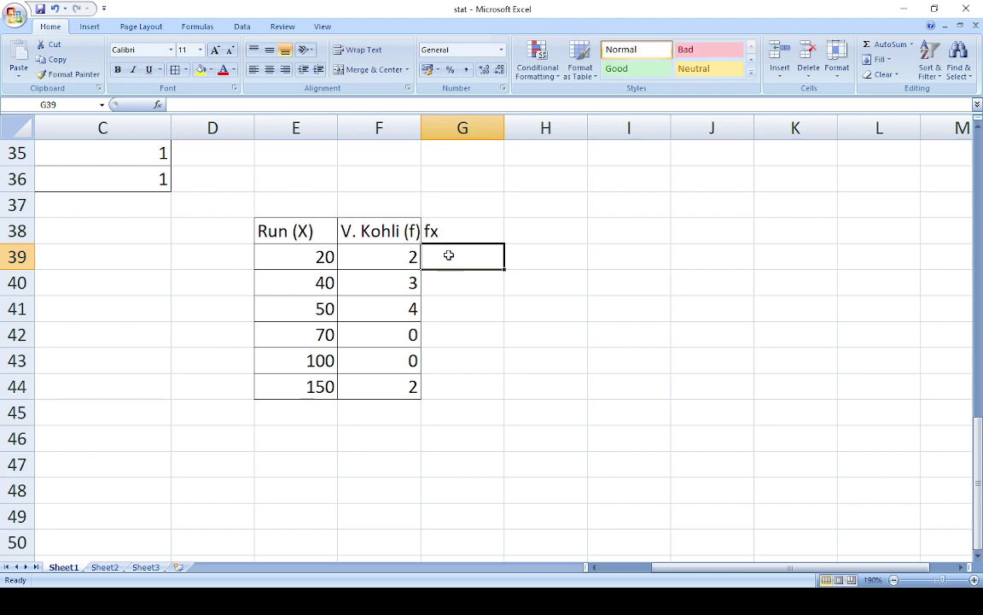
Step: Calculate the first fx value in G39 with the formula =E39*F39
{"action": "type", "text": "="}
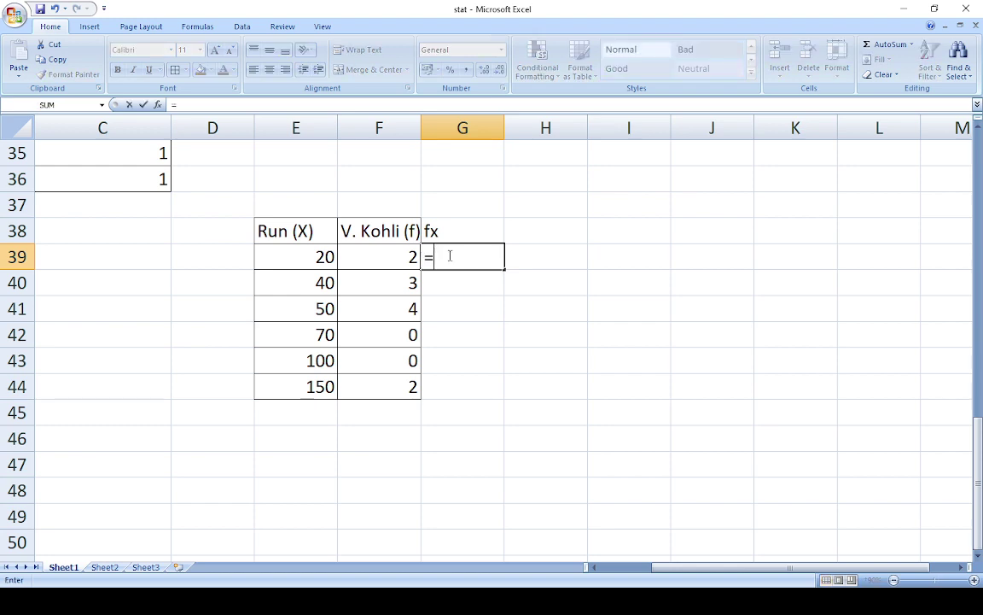
{"action": "left_click", "coordinate": [325, 256]}
{"action": "type", "text": "*"}
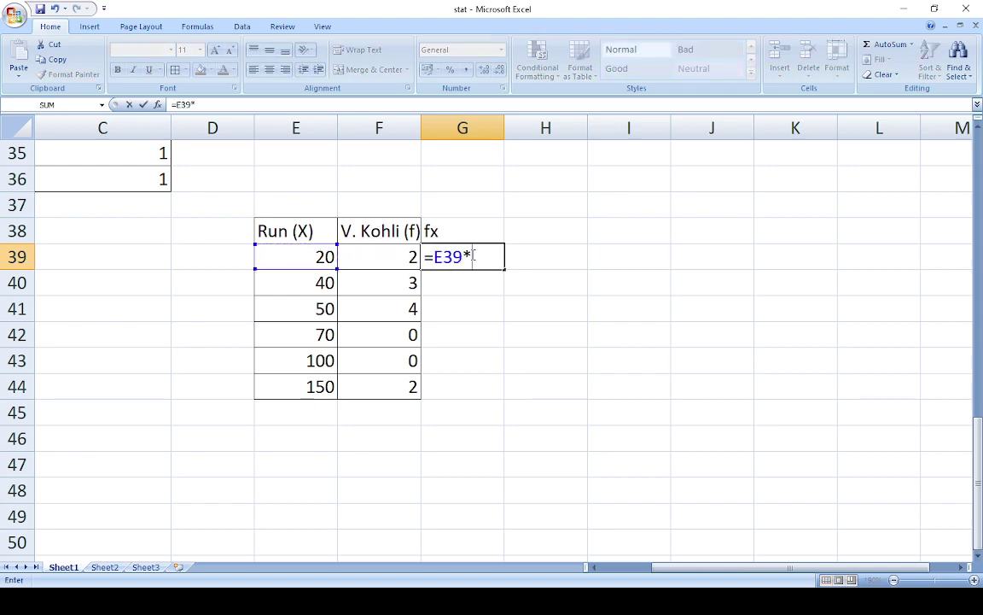
{"action": "left_click", "coordinate": [383, 250]}
{"action": "key", "text": "Return"}
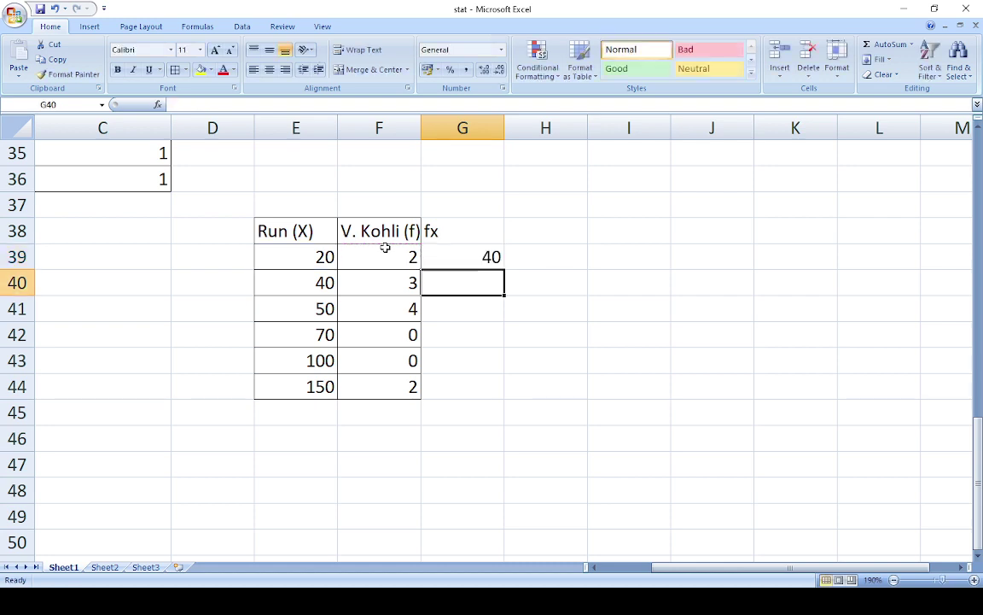
Step: Fill the fx formula from G39 down to G44 and total the fx column in G45
{"action": "left_click", "coordinate": [467, 259]}
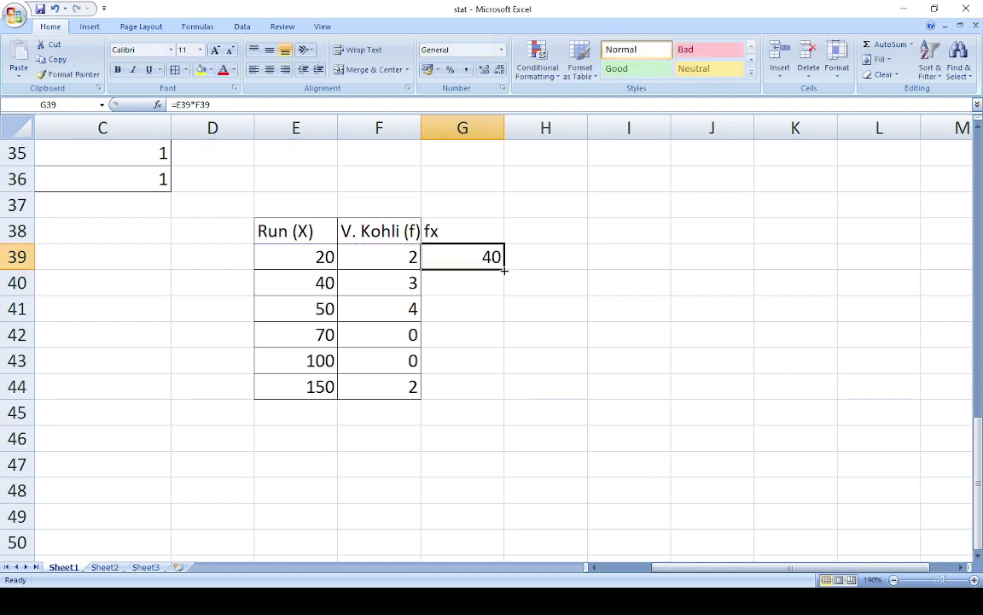
{"action": "left_click_drag", "start_coordinate": [504, 269], "coordinate": [494, 408]}
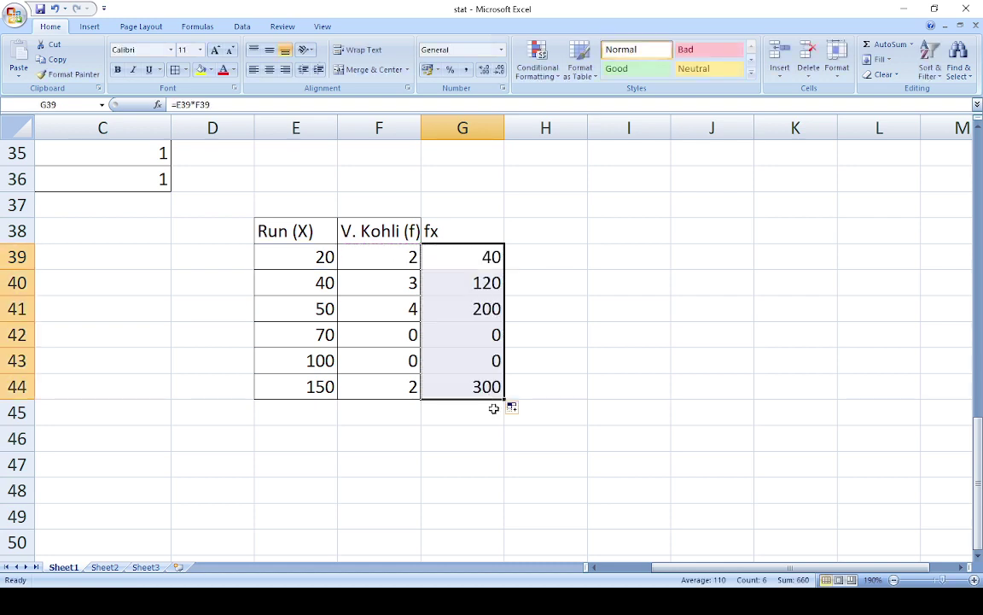
{"action": "left_click", "coordinate": [527, 369]}
{"action": "left_click", "coordinate": [459, 413]}
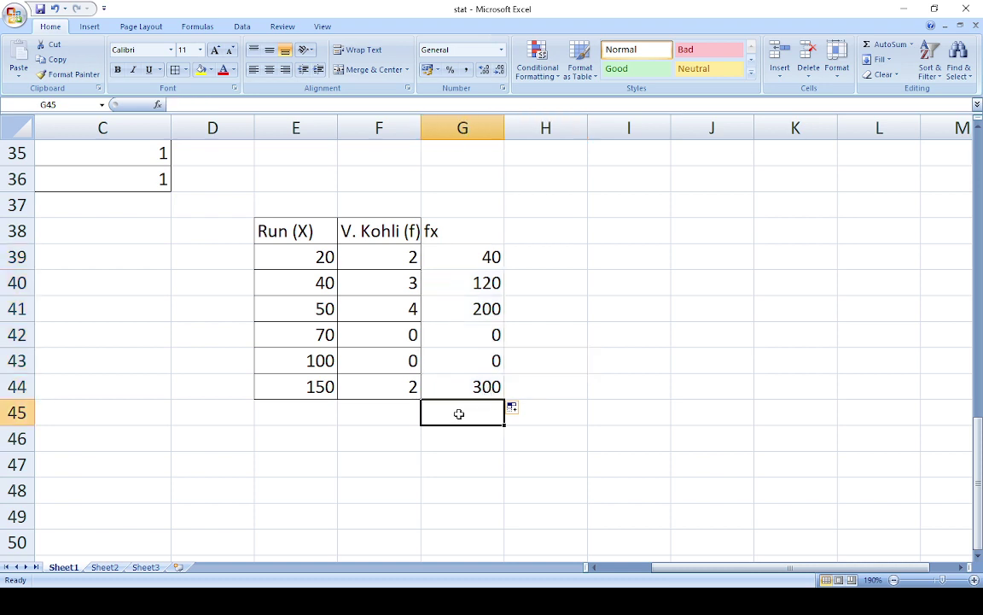
{"action": "left_click_drag", "start_coordinate": [481, 257], "coordinate": [481, 408]}
{"action": "left_click", "coordinate": [887, 44]}
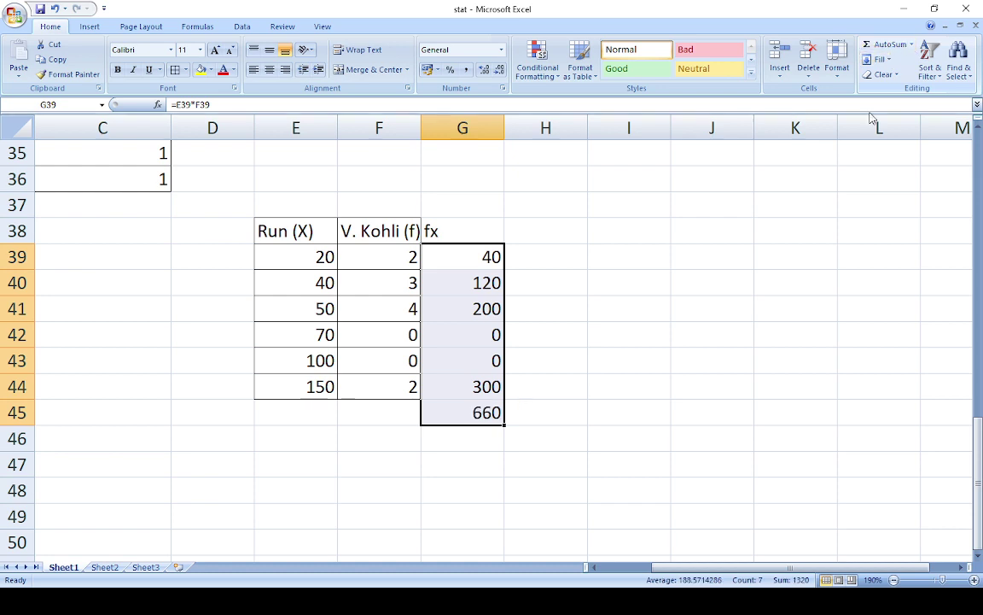
Step: Enter the mean formula label "Mean= sum fx/ N" in F46, below the table
{"action": "left_click", "coordinate": [380, 438]}
{"action": "type", "text": "Mean"}
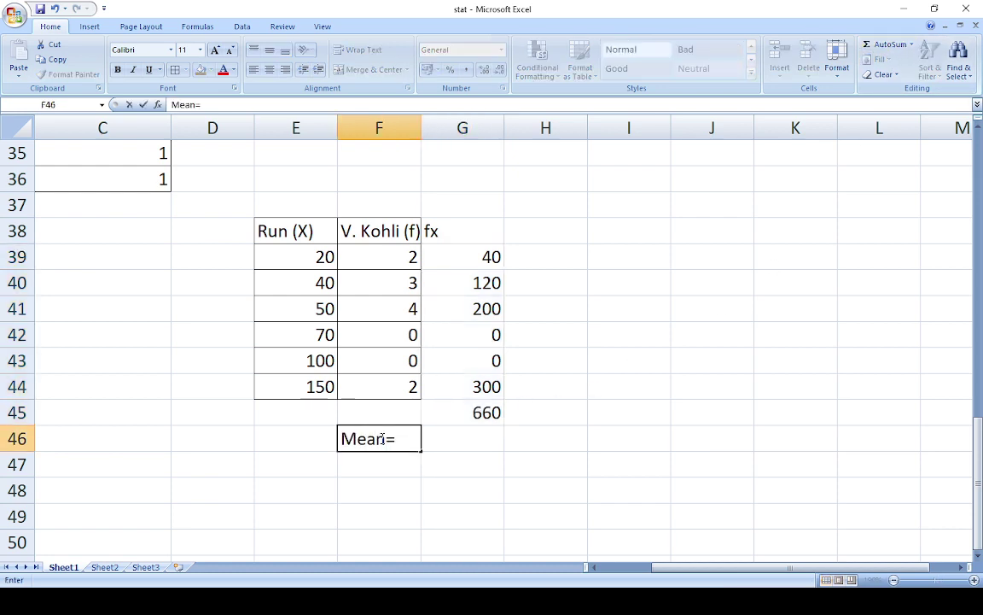
{"action": "type", "text": "= sum fx/ N"}
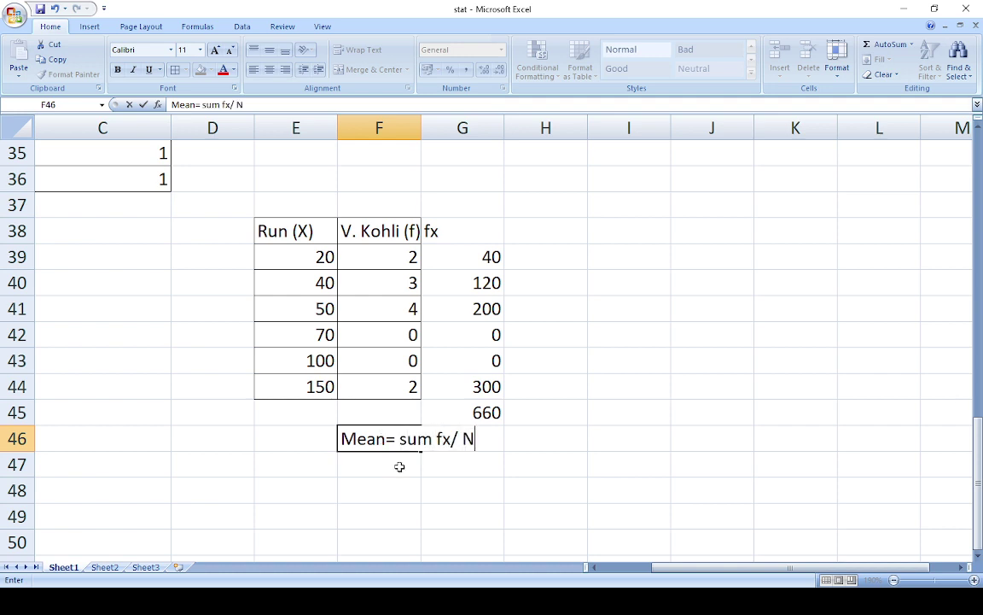
{"action": "left_click", "coordinate": [400, 466]}
{"action": "type", "text": "= 660"}
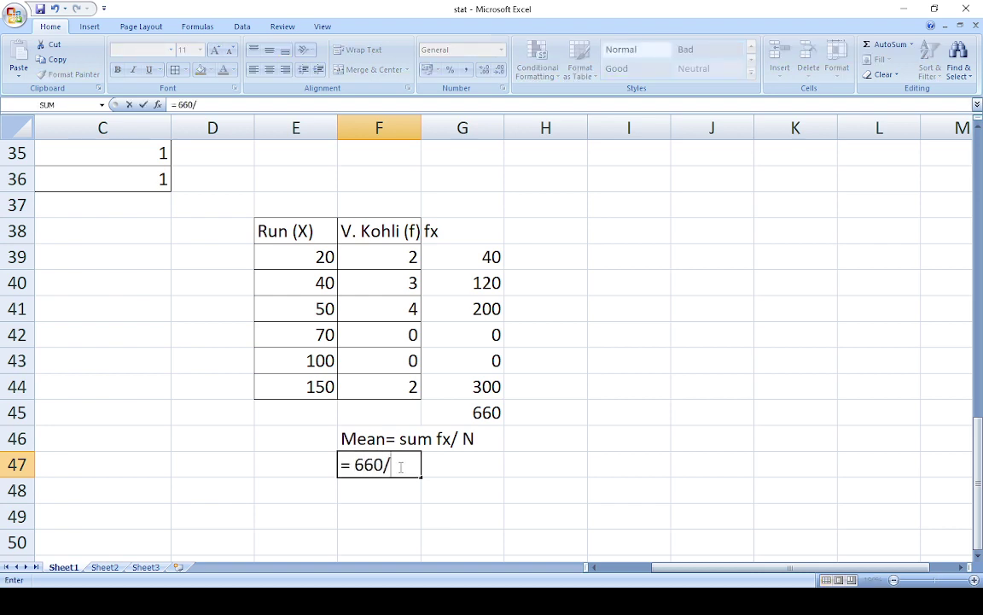
{"action": "type", "text": "/"}
{"action": "key", "text": "BackSpace"}
{"action": "key", "text": "BackSpace"}
{"action": "key", "text": "BackSpace"}
{"action": "key", "text": "BackSpace"}
{"action": "key", "text": "BackSpace"}
{"action": "key", "text": "BackSpace"}
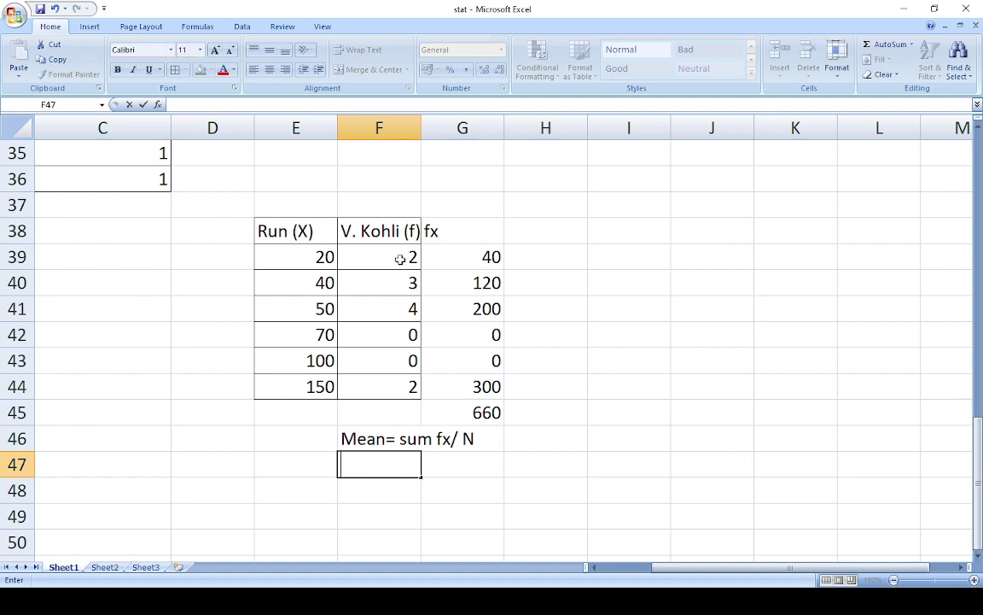
Step: Total the V. Kohli (f) frequencies in F45 and label that total N in E45
{"action": "left_click_drag", "start_coordinate": [372, 254], "coordinate": [393, 401]}
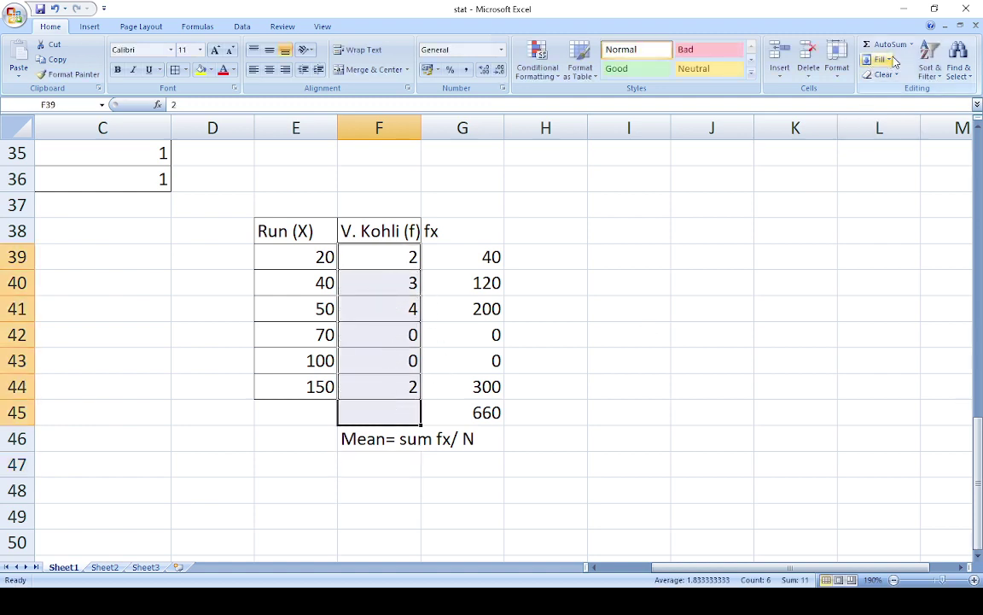
{"action": "left_click", "coordinate": [877, 44]}
{"action": "left_click", "coordinate": [302, 411]}
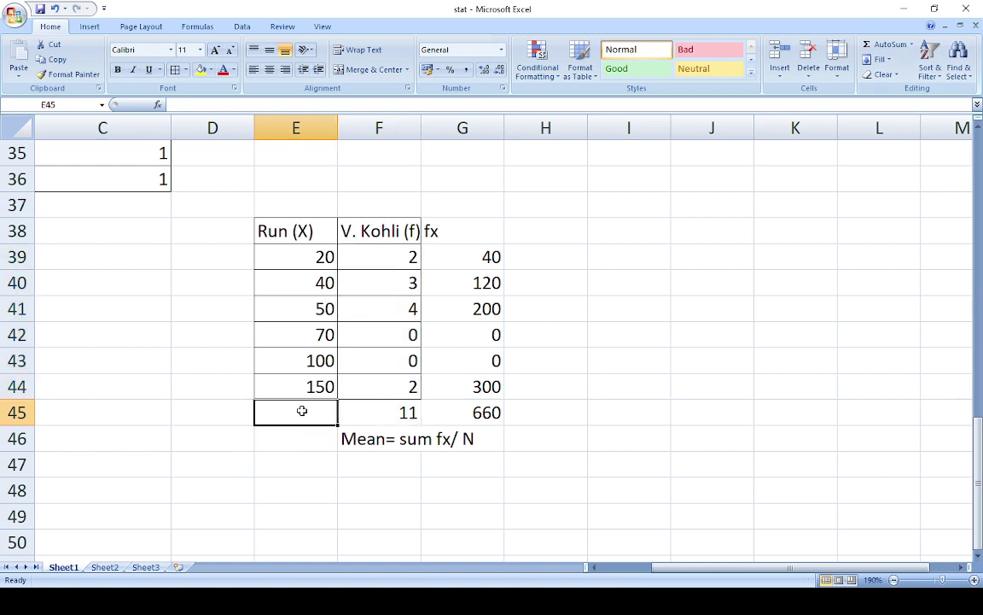
{"action": "type", "text": "n"}
{"action": "key", "text": "BackSpace"}
{"action": "type", "text": "N"}
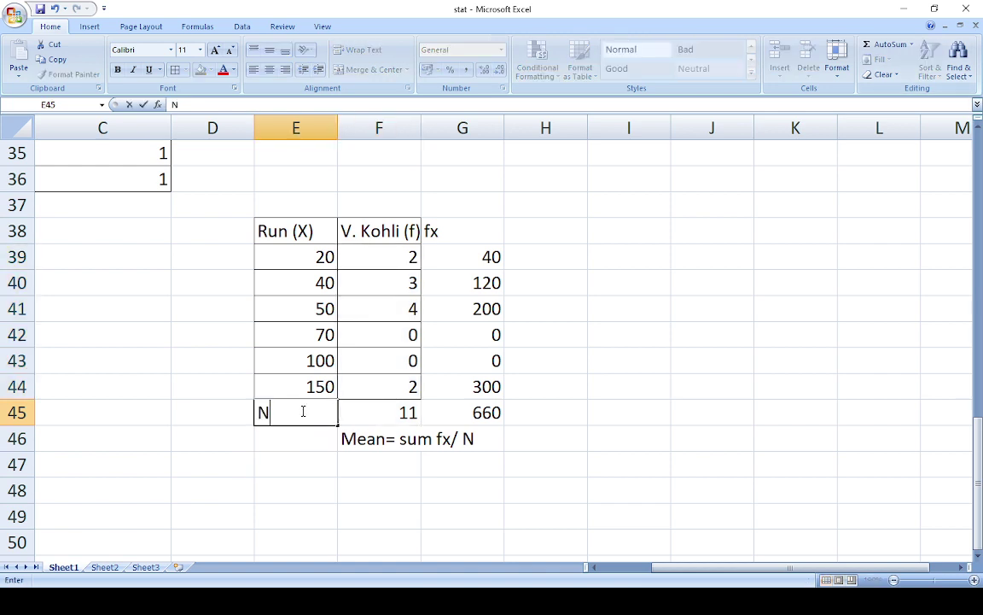
{"action": "left_click", "coordinate": [378, 487]}
Step: Right-align the N label in E45
{"action": "left_click", "coordinate": [320, 410]}
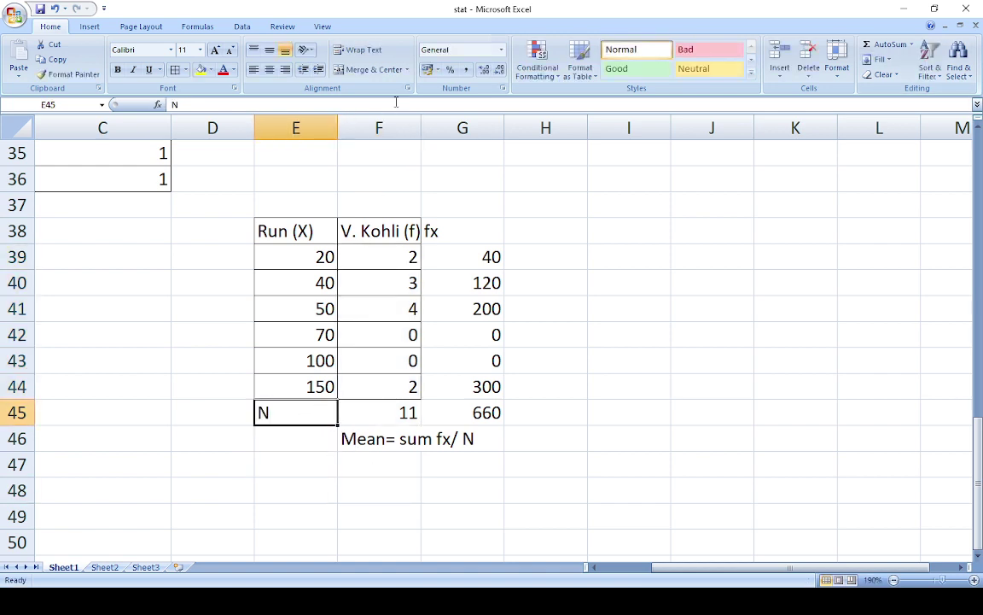
{"action": "left_click", "coordinate": [286, 70]}
{"action": "left_click", "coordinate": [397, 450]}
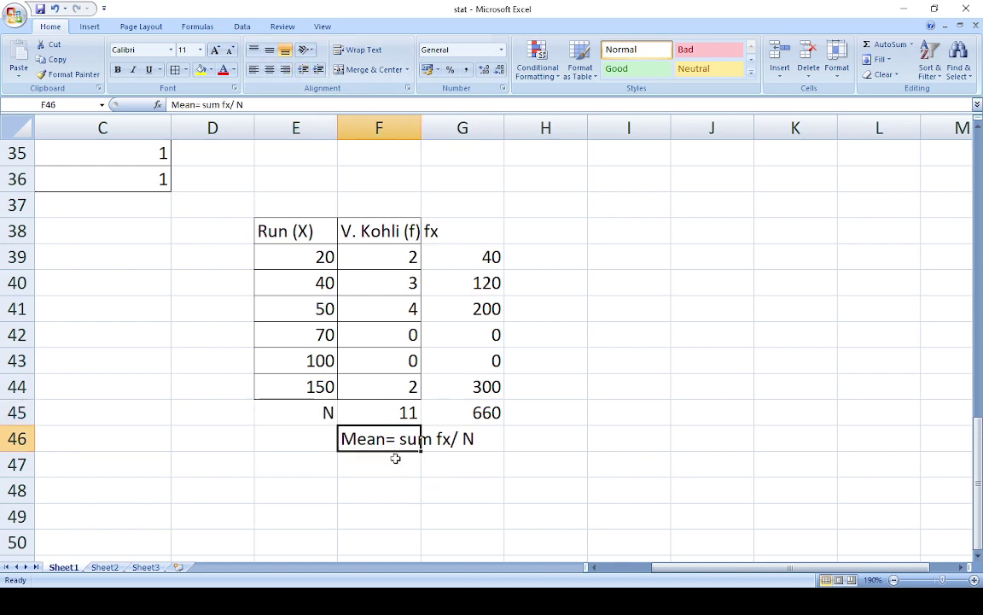
Step: Calculate the mean in F47 with the formula =660/11 and highlight the cell in yellow
{"action": "left_click", "coordinate": [396, 462]}
{"action": "type", "text": "=66"}
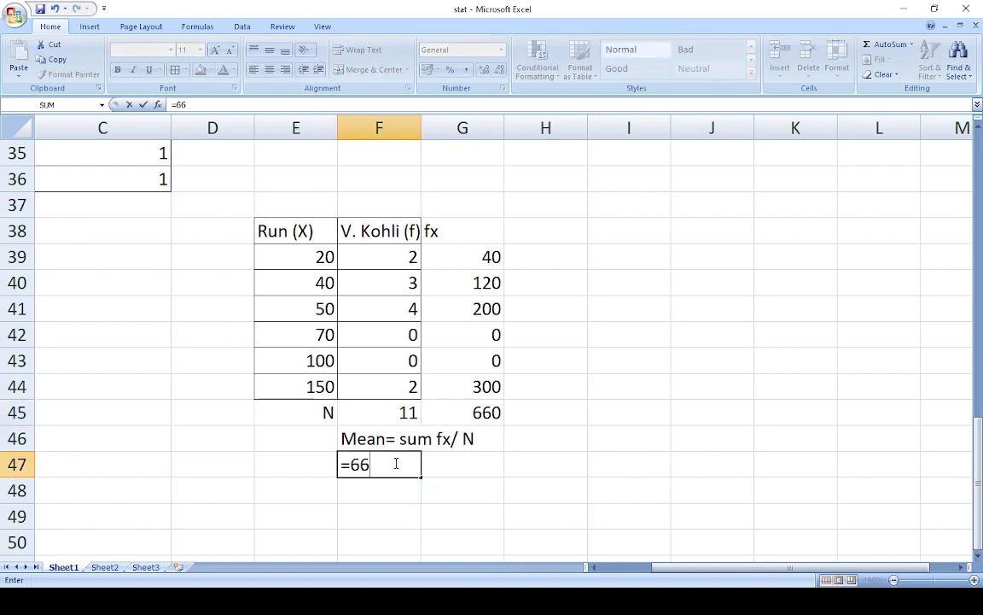
{"action": "type", "text": "0/11"}
{"action": "key", "text": "Return"}
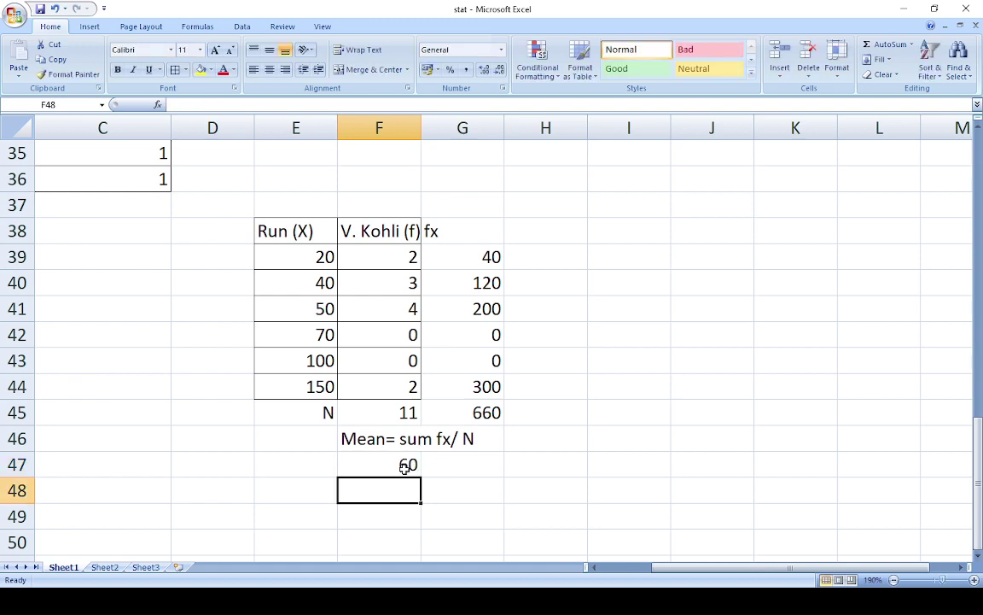
{"action": "left_click", "coordinate": [402, 464]}
{"action": "left_click", "coordinate": [204, 71]}
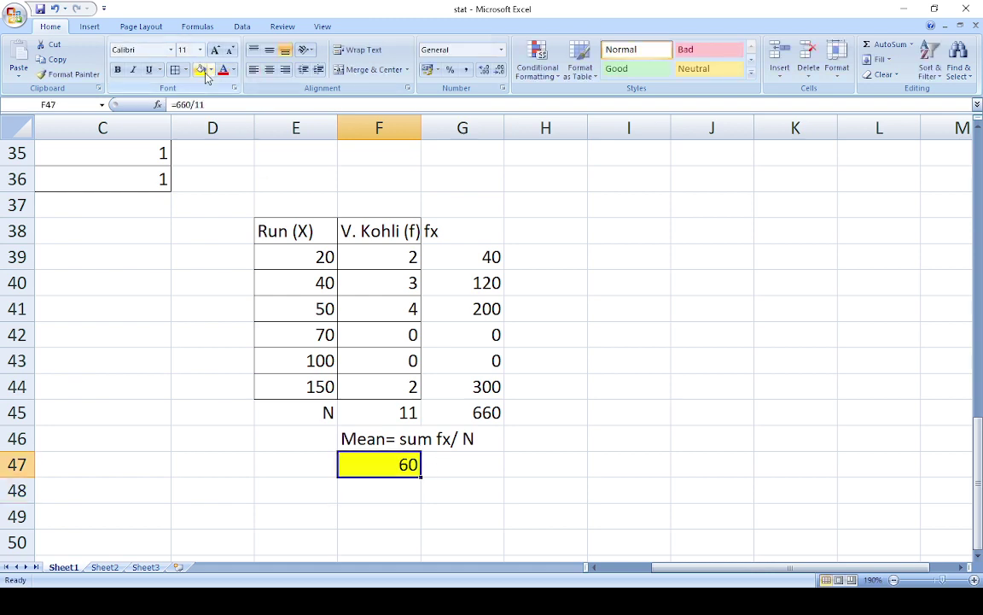
{"action": "left_click", "coordinate": [607, 333]}
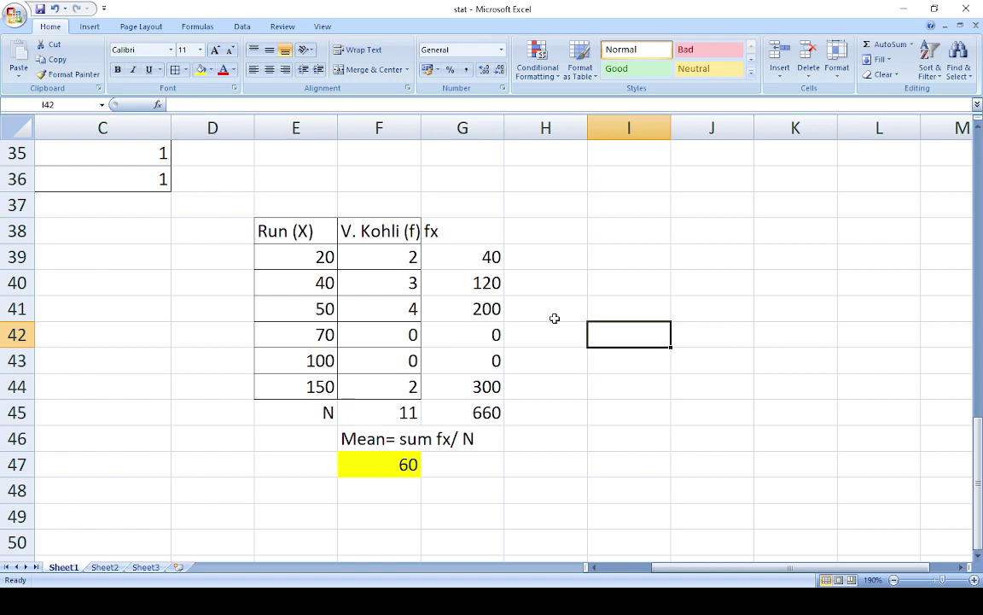
Step: Enter the heading "d= X-Mean" in H38, beside the fx column
{"action": "left_click", "coordinate": [549, 232]}
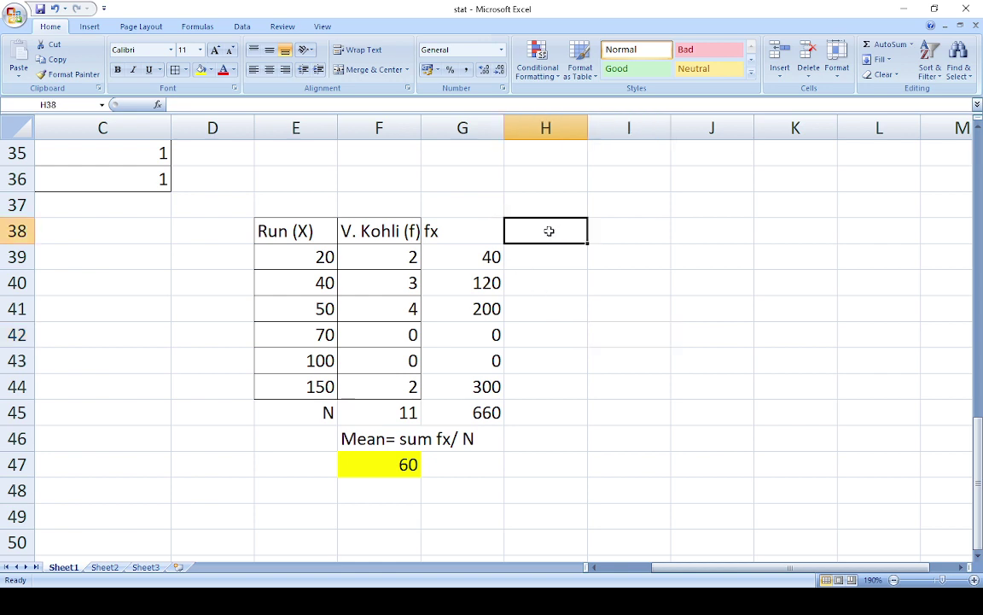
{"action": "type", "text": "D"}
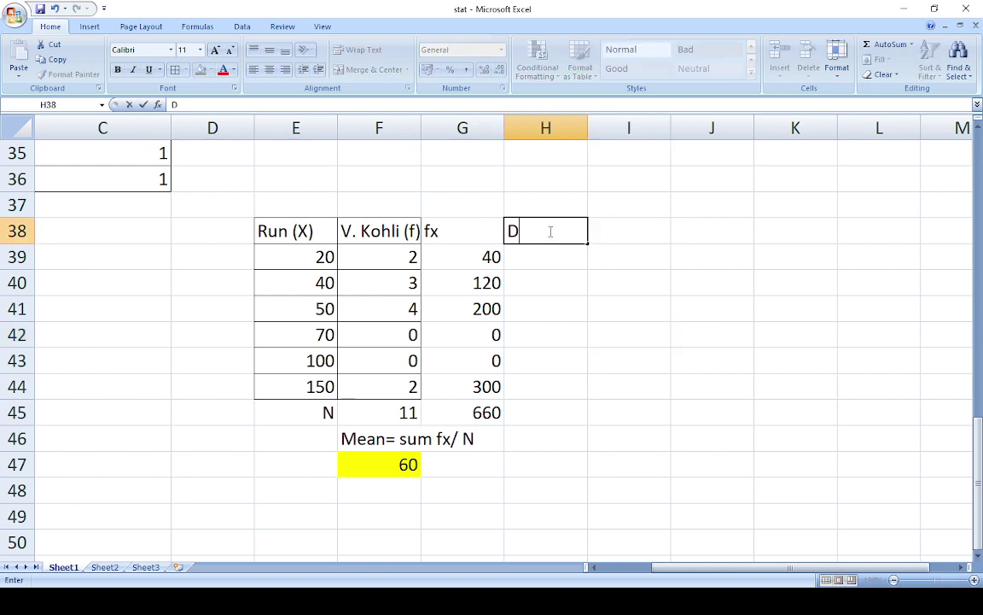
{"action": "key", "text": "BackSpace"}
{"action": "type", "text": "d= X-Mean"}
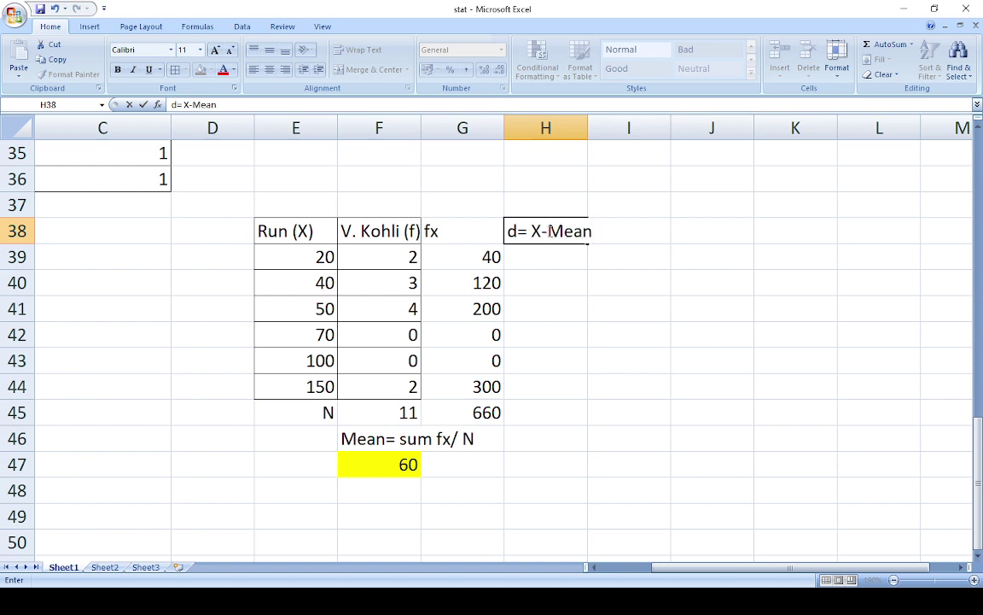
Step: Calculate the deviation in H39 with =E39-60 and fill the formula down to H44
{"action": "left_click", "coordinate": [551, 255]}
{"action": "type", "text": "="}
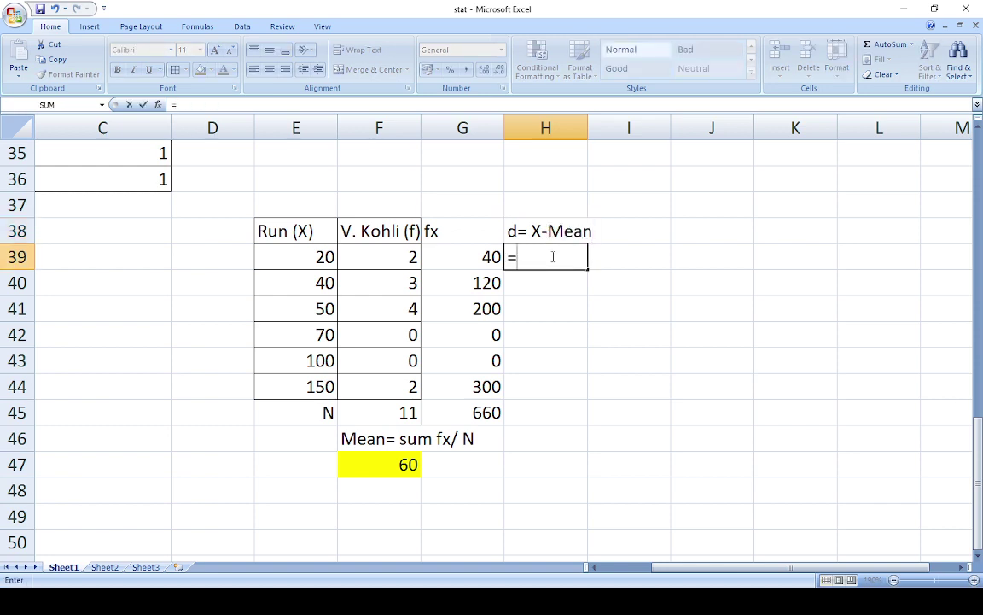
{"action": "left_click", "coordinate": [324, 257]}
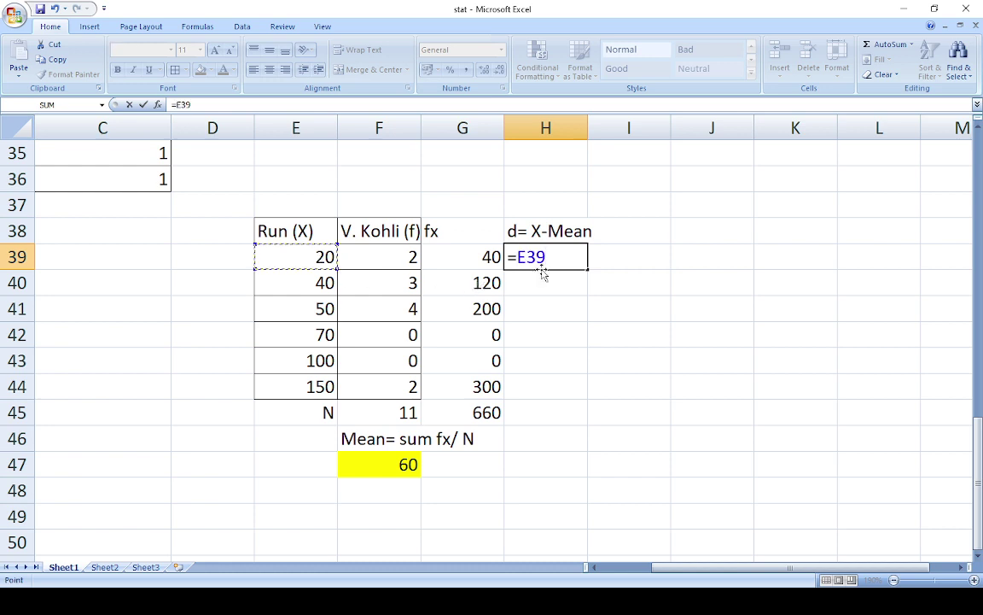
{"action": "type", "text": "-60"}
{"action": "key", "text": "Return"}
{"action": "left_click", "coordinate": [559, 255]}
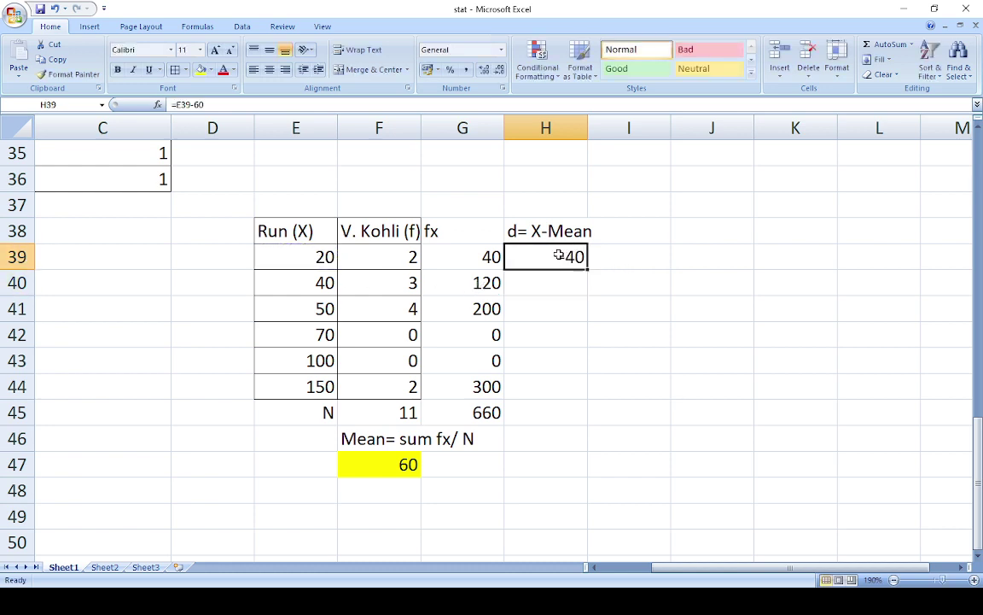
{"action": "left_click_drag", "start_coordinate": [588, 269], "coordinate": [591, 401]}
{"action": "left_click", "coordinate": [699, 352]}
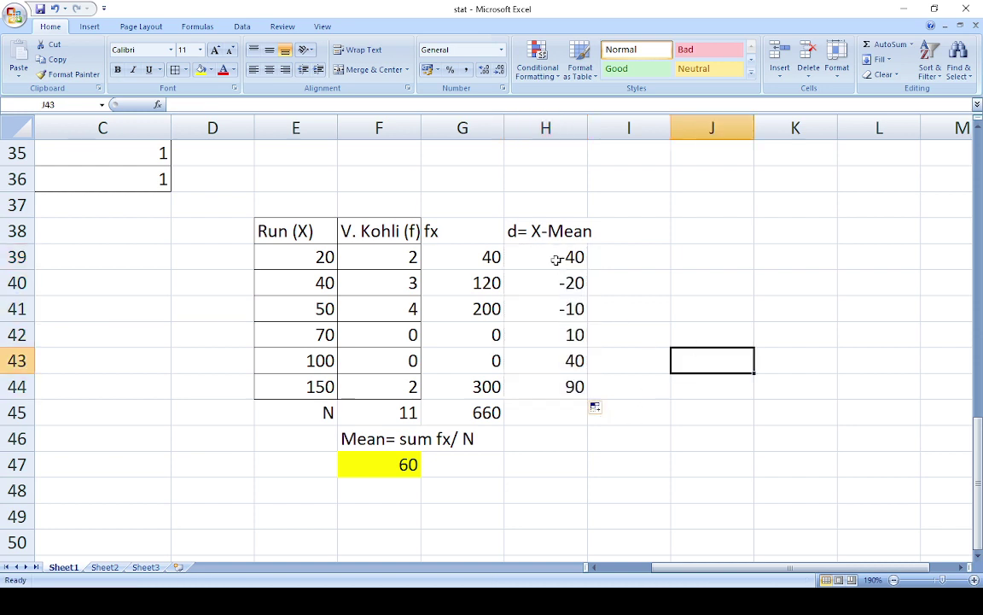
Step: Total the deviations H39:H44 in H45 and highlight that cell in yellow
{"action": "left_click", "coordinate": [549, 412]}
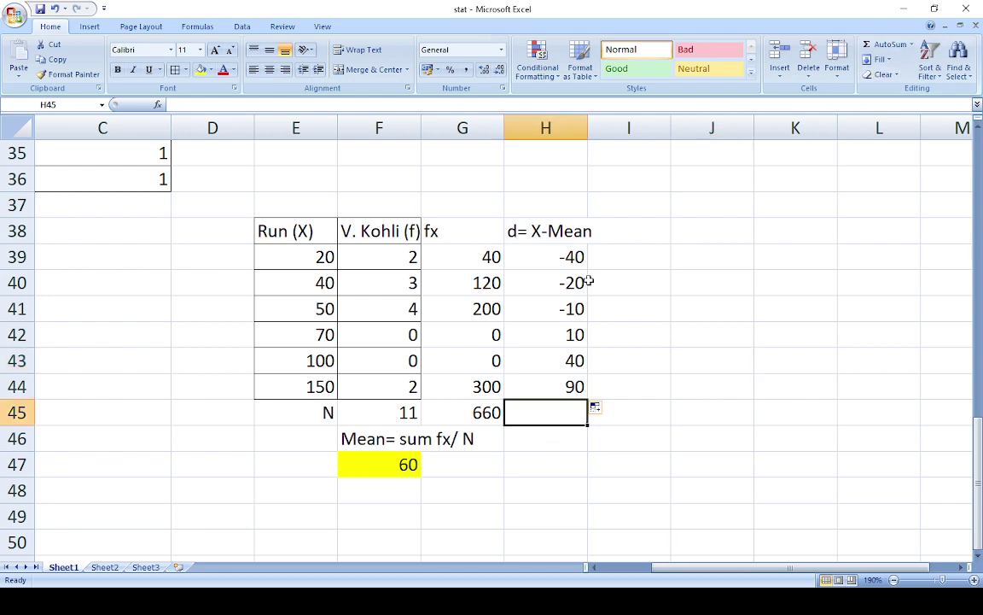
{"action": "left_click_drag", "start_coordinate": [547, 257], "coordinate": [554, 389]}
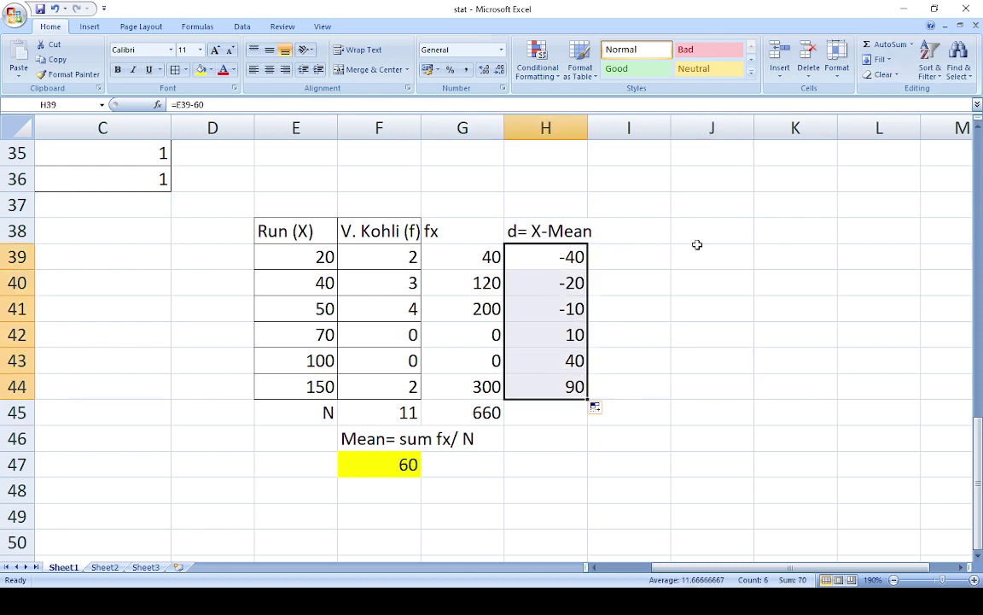
{"action": "left_click", "coordinate": [880, 44]}
{"action": "left_click", "coordinate": [543, 411]}
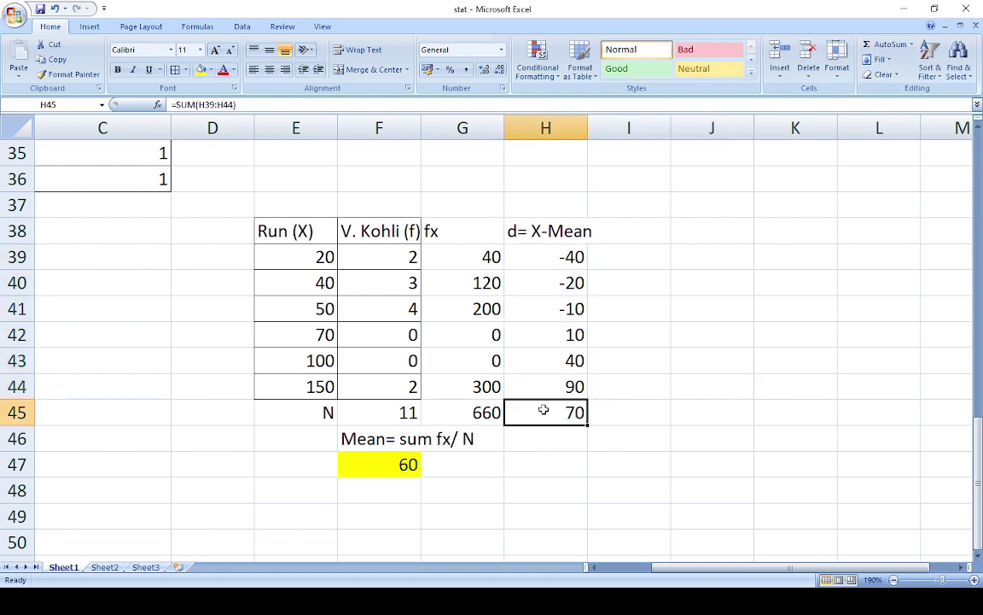
{"action": "left_click", "coordinate": [201, 69]}
{"action": "left_click", "coordinate": [674, 410]}
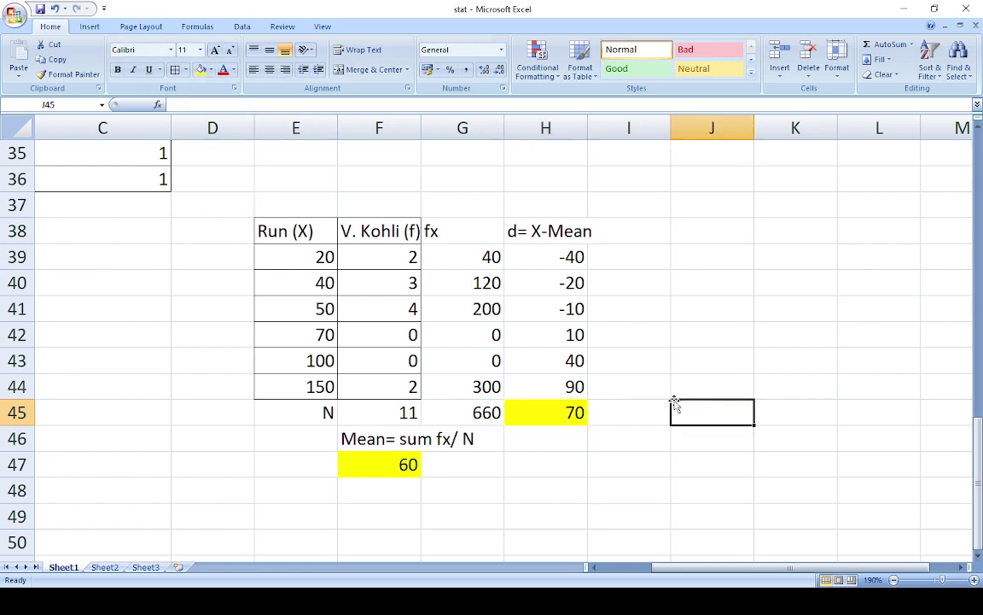
Step: Undo the yellow fill and the deviation total in H45
{"action": "left_click", "coordinate": [636, 228]}
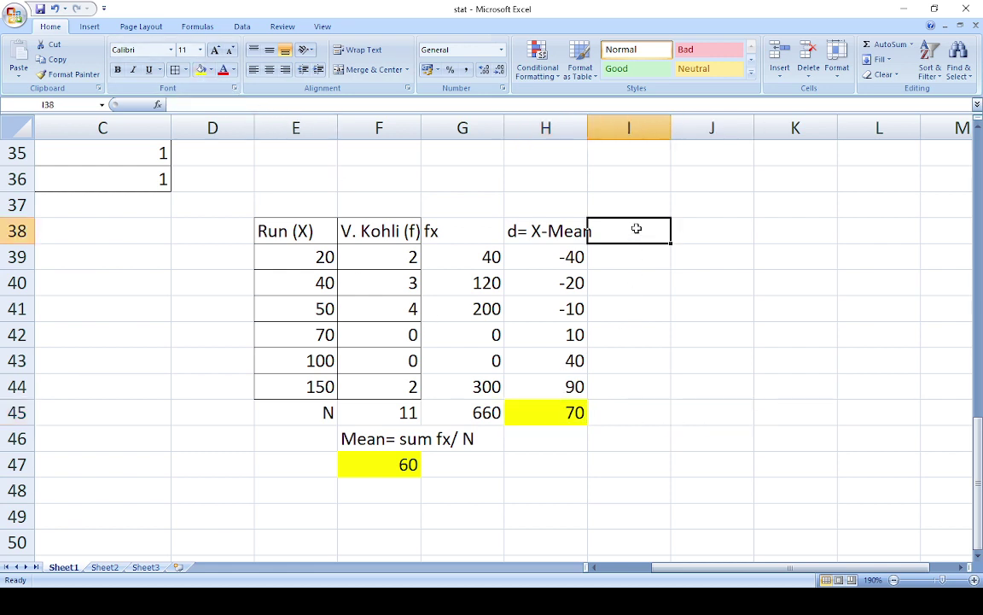
{"action": "left_click", "coordinate": [54, 9]}
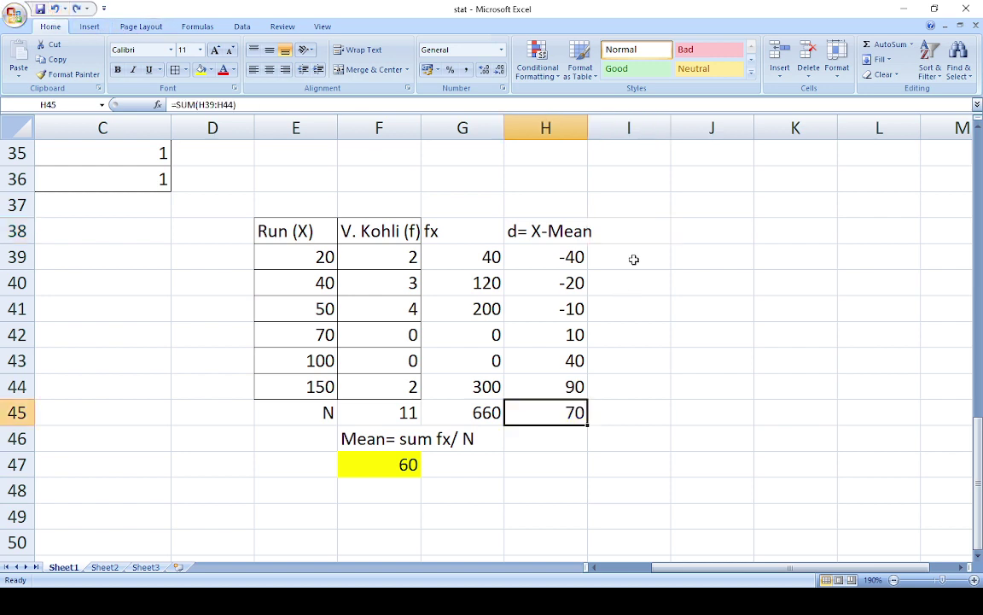
{"action": "left_click", "coordinate": [54, 10]}
Step: Square the deviation in I39 with =H39*H39 and fill the formula down to I44
{"action": "left_click", "coordinate": [626, 260]}
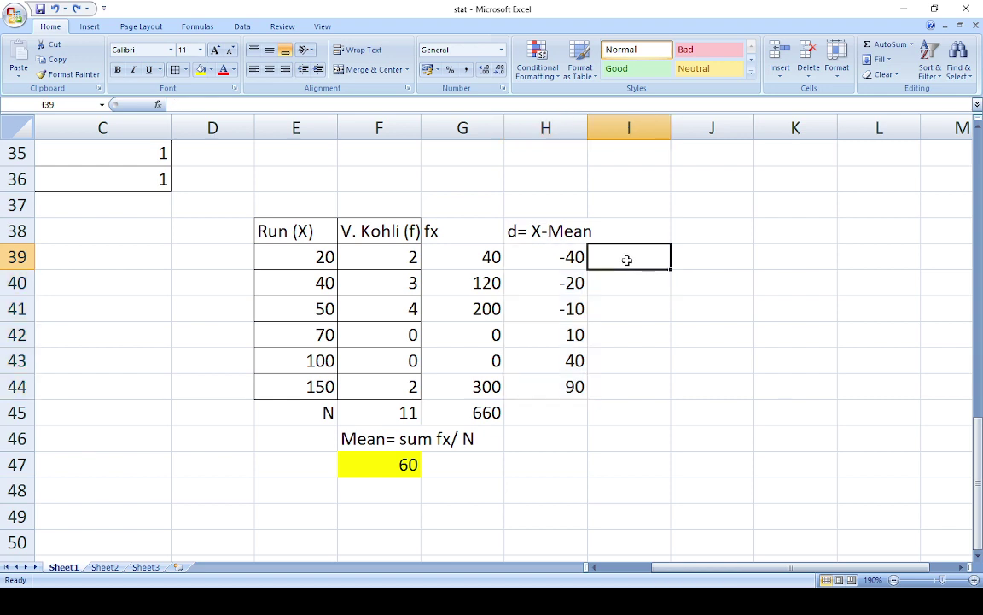
{"action": "type", "text": "="}
{"action": "left_click", "coordinate": [555, 256]}
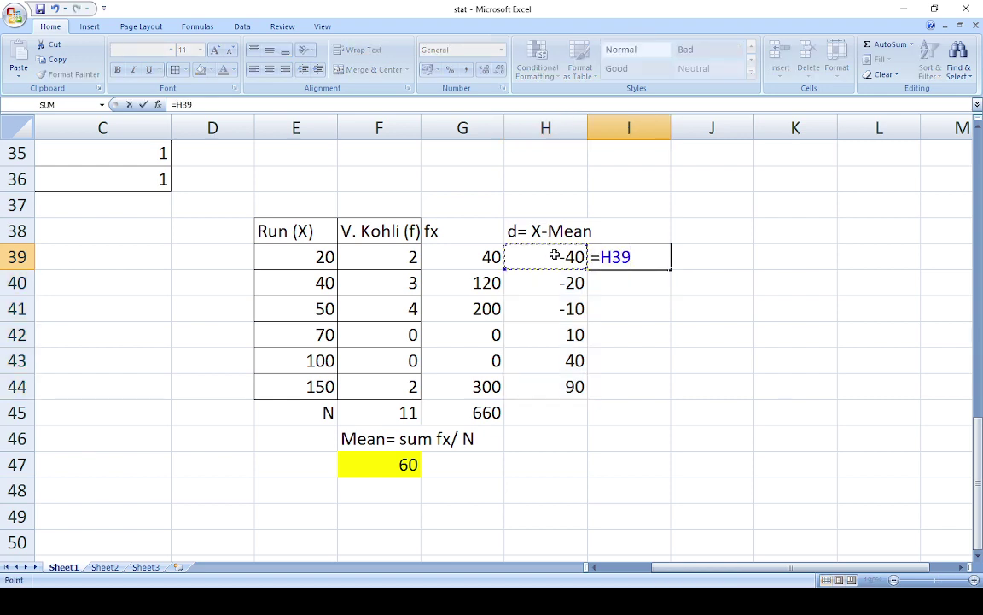
{"action": "type", "text": "*"}
{"action": "left_click", "coordinate": [555, 256]}
{"action": "key", "text": "Return"}
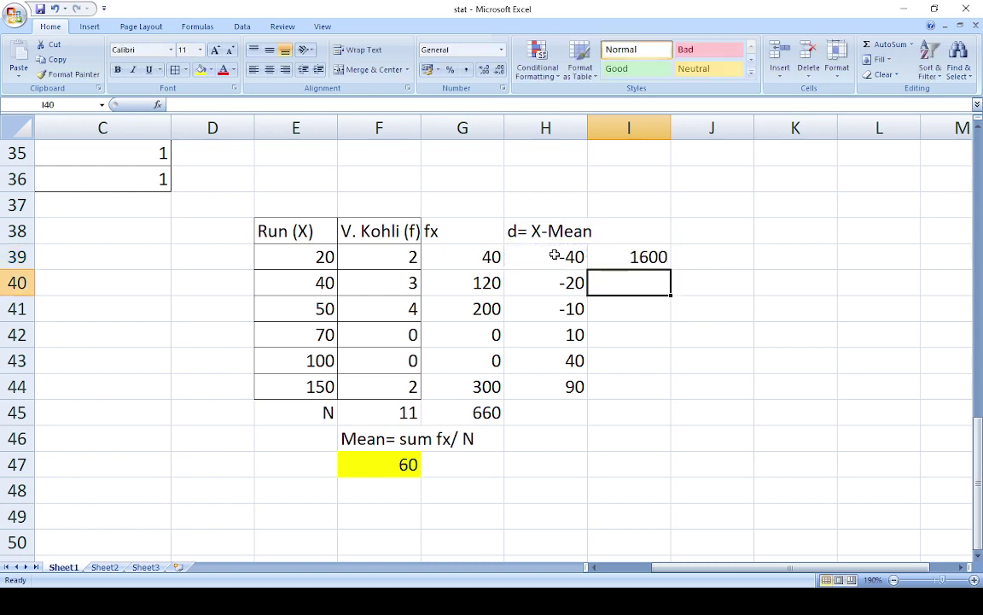
{"action": "left_click", "coordinate": [650, 261]}
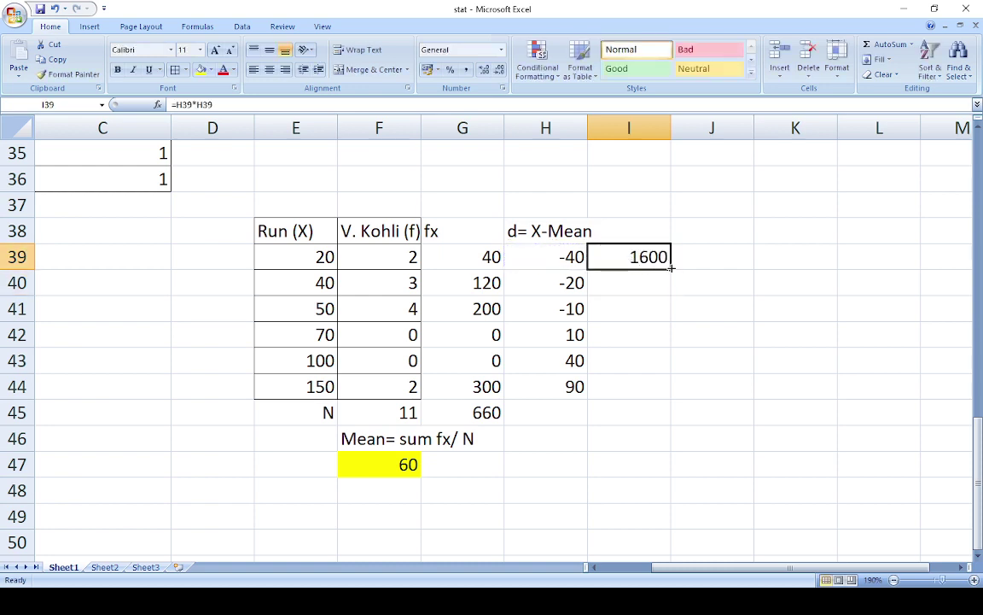
{"action": "left_click_drag", "start_coordinate": [671, 272], "coordinate": [669, 393]}
{"action": "left_click", "coordinate": [783, 384]}
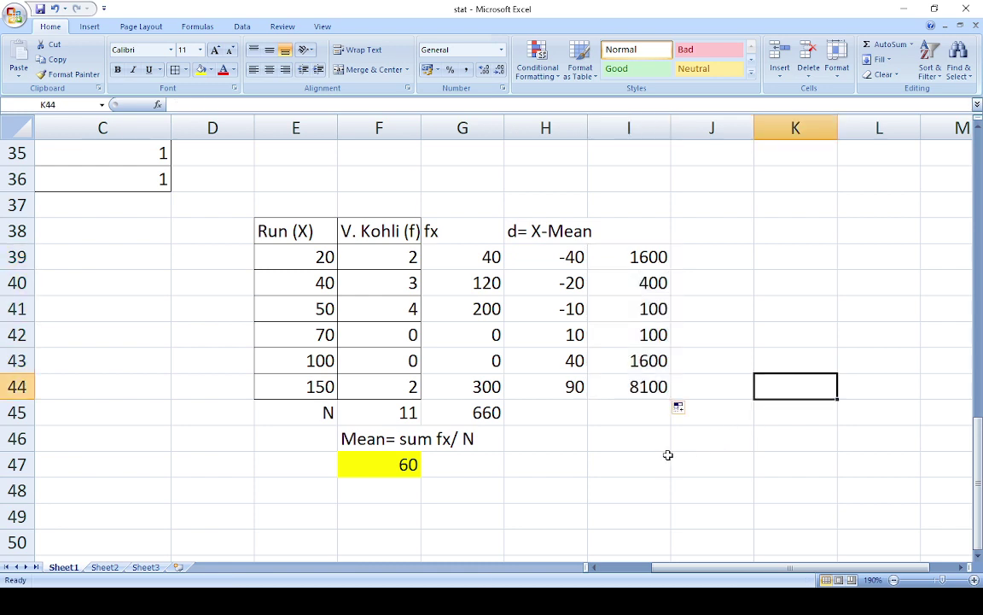
Step: Label the squared-deviation column (d)2 in I38 and add the header f(d)2 in J38
{"action": "left_click", "coordinate": [632, 415]}
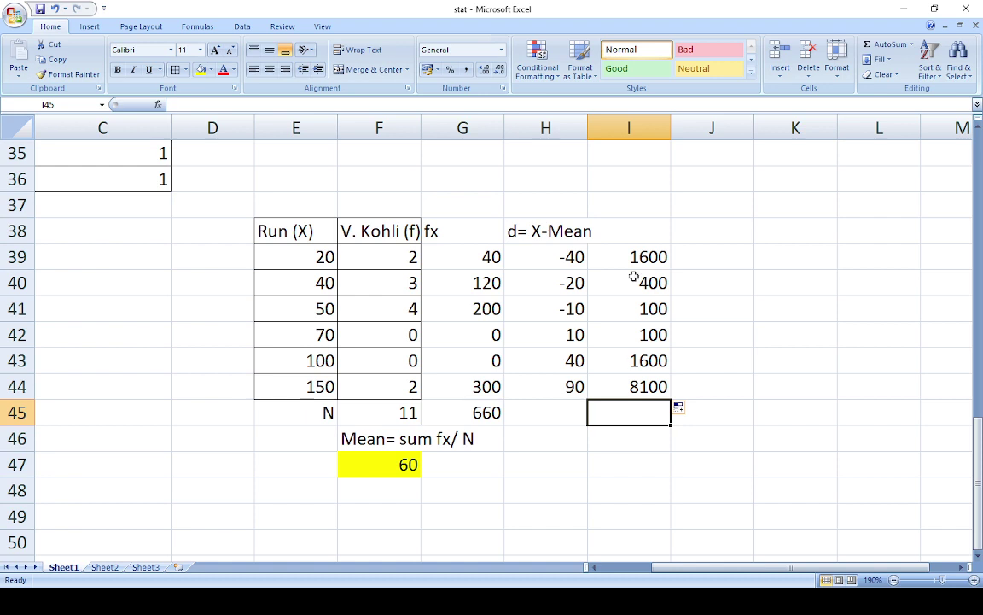
{"action": "left_click", "coordinate": [623, 233]}
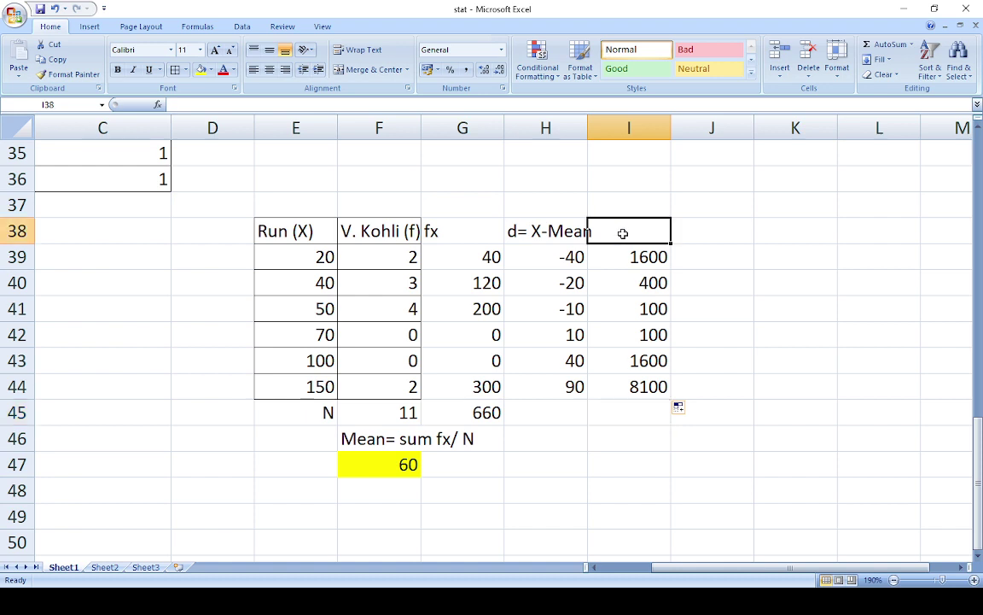
{"action": "double_click", "coordinate": [623, 233]}
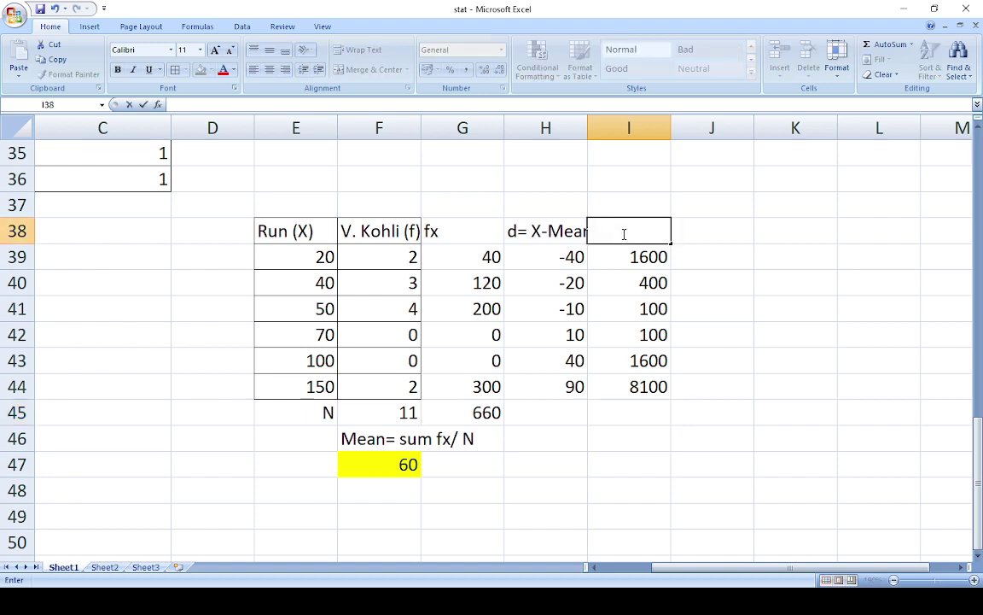
{"action": "type", "text": "(d)2"}
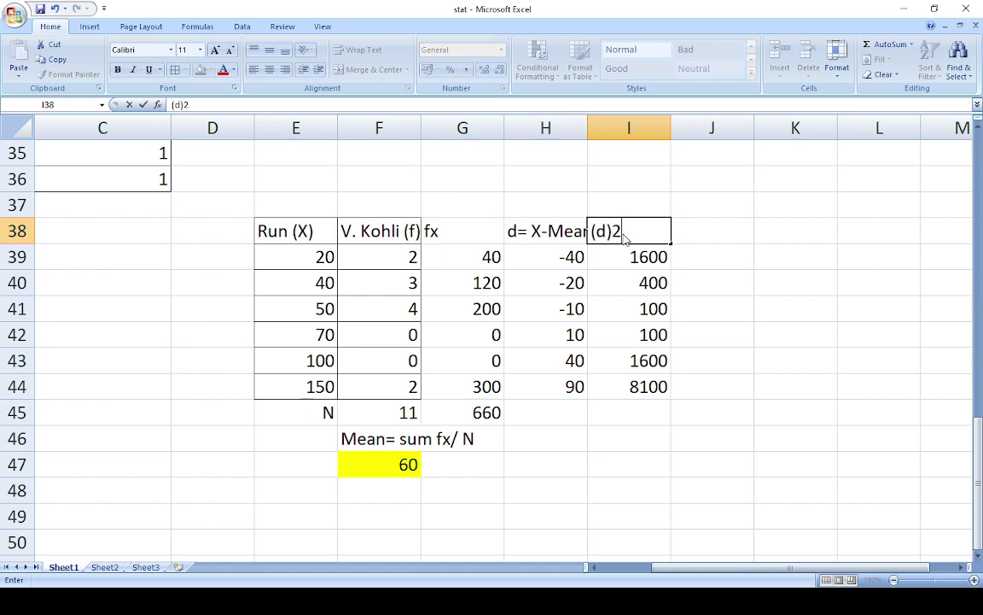
{"action": "left_click", "coordinate": [701, 227]}
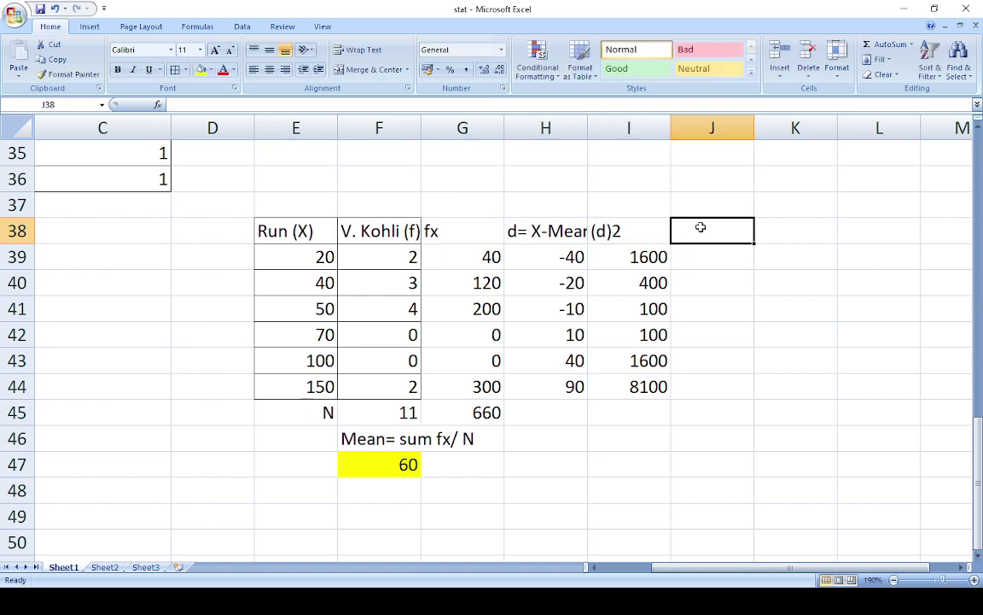
{"action": "type", "text": "d"}
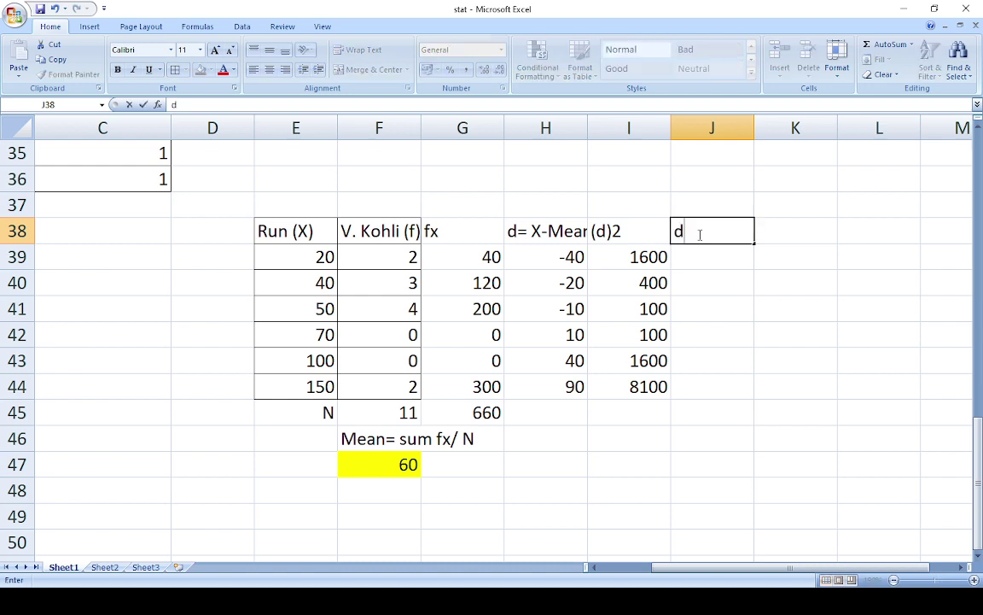
{"action": "key", "text": "BackSpace"}
{"action": "type", "text": "f(d)2"}
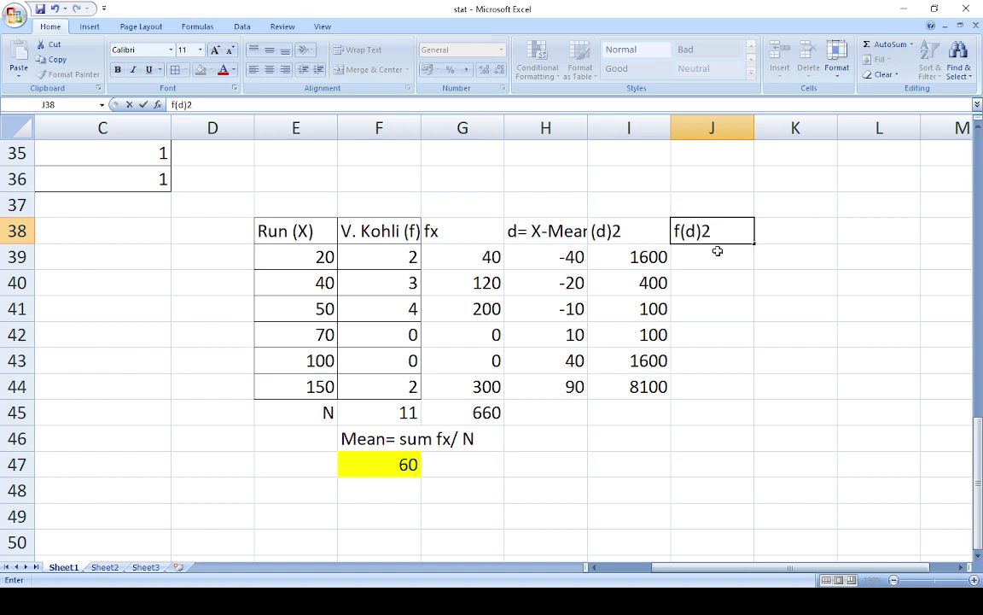
{"action": "key", "text": "Return"}
Step: Multiply frequency by squared deviation in J39 with =F39*I39 and fill the formula down to J44
{"action": "type", "text": "="}
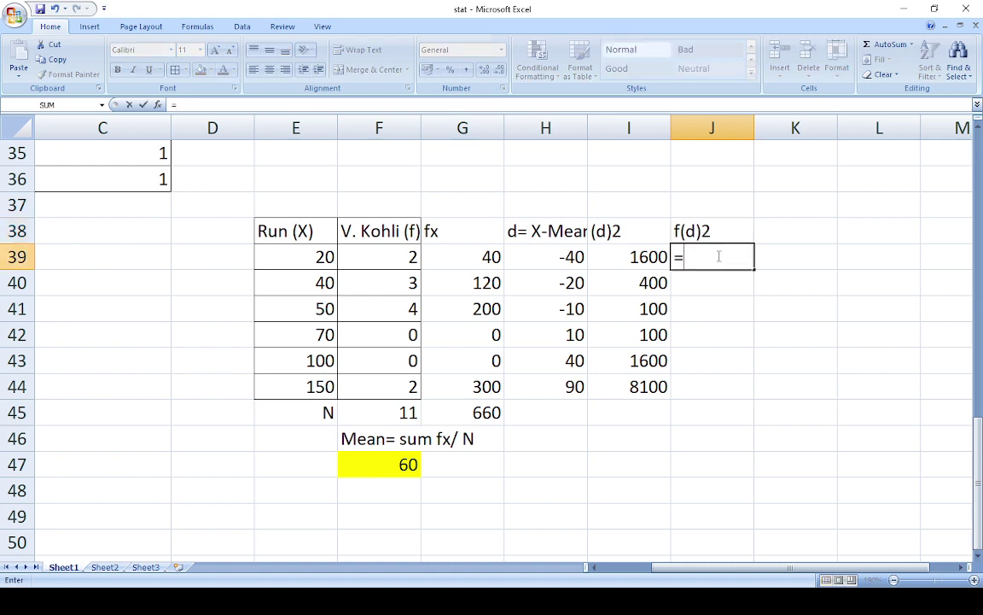
{"action": "left_click", "coordinate": [387, 257]}
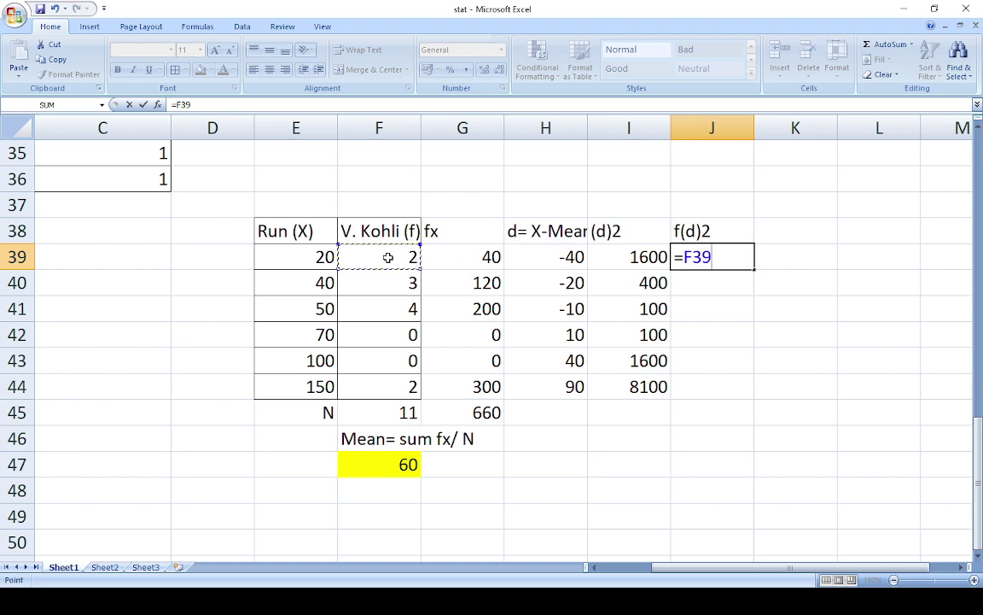
{"action": "type", "text": "*"}
{"action": "left_click", "coordinate": [620, 257]}
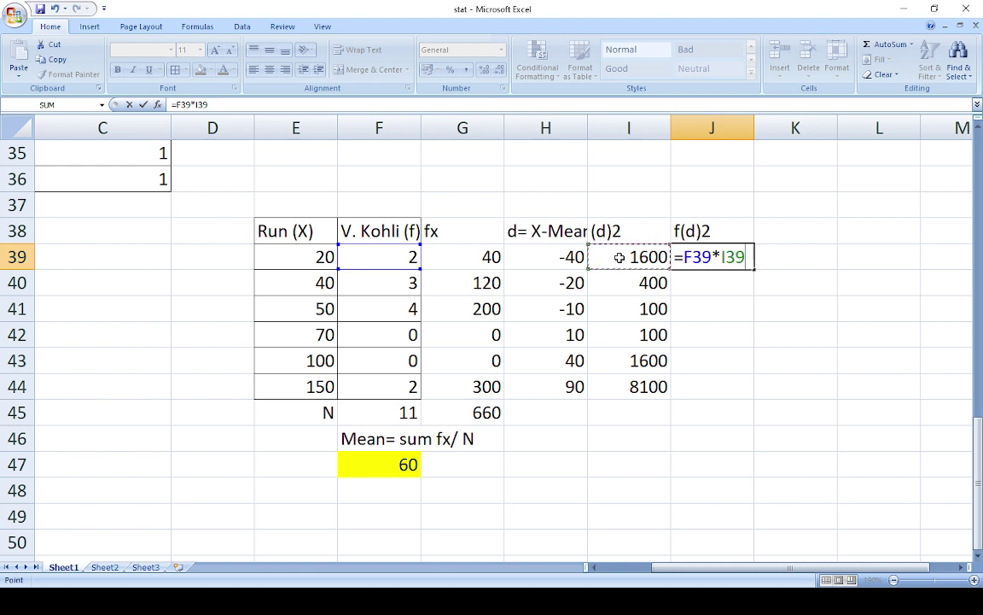
{"action": "key", "text": "Return"}
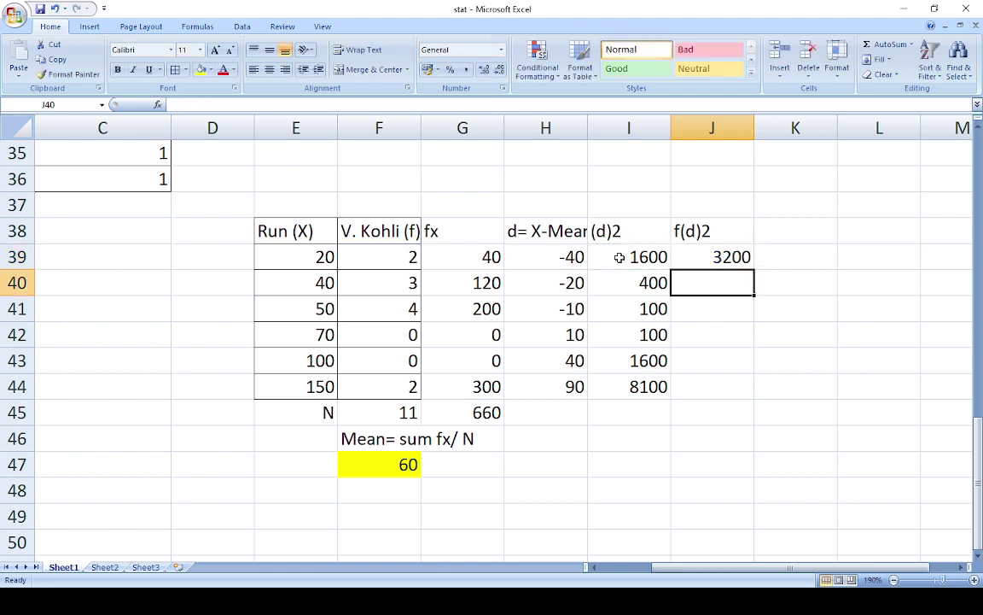
{"action": "left_click", "coordinate": [723, 256]}
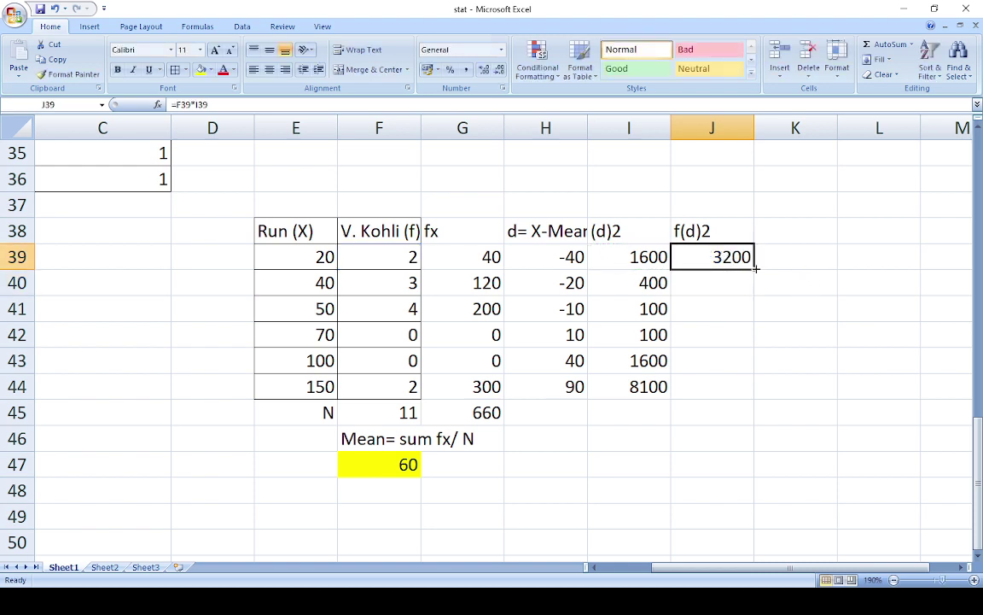
{"action": "left_click_drag", "start_coordinate": [755, 269], "coordinate": [751, 292]}
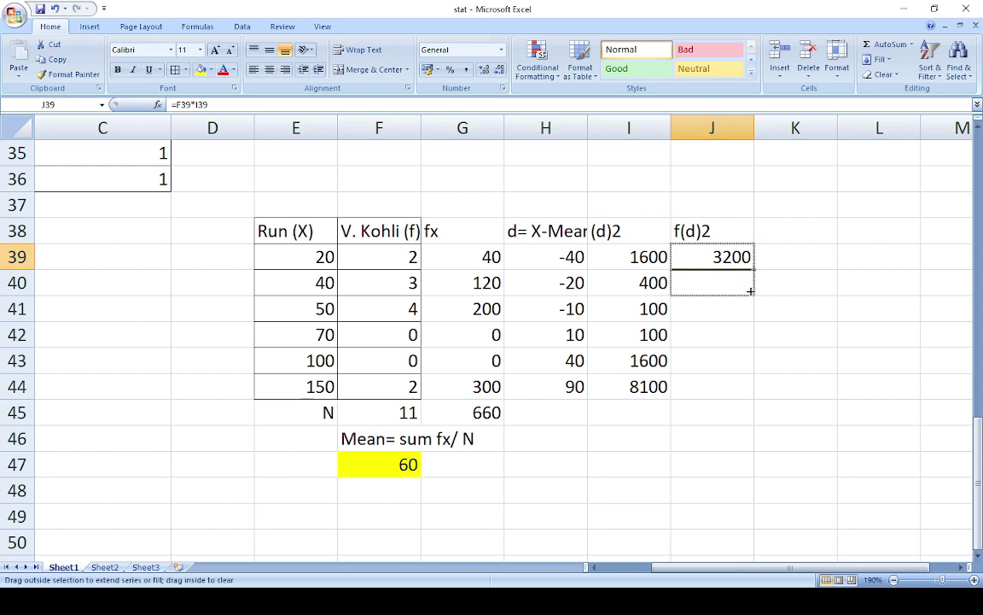
{"action": "left_click_drag", "start_coordinate": [750, 291], "coordinate": [753, 395]}
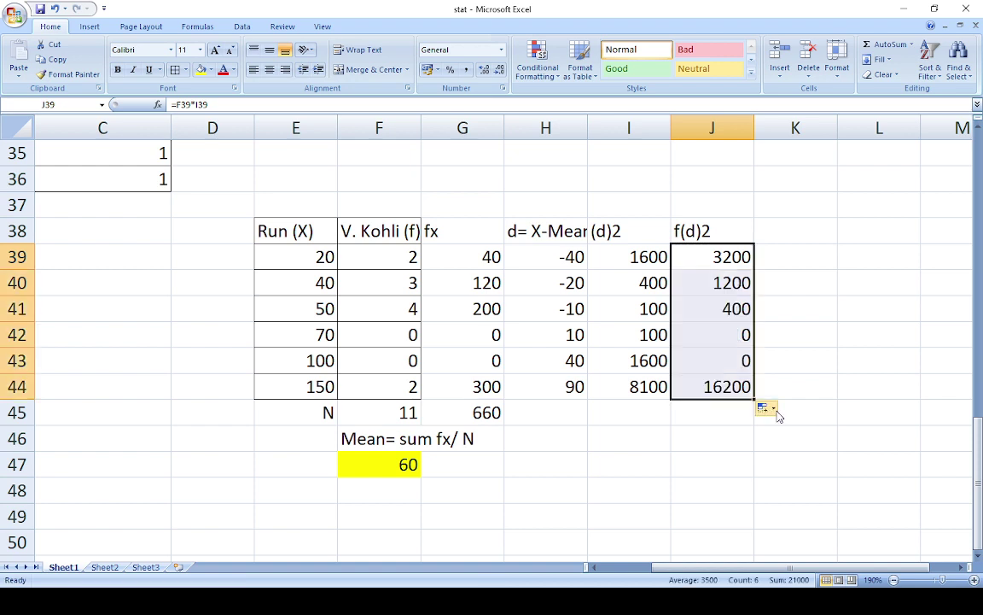
{"action": "left_click", "coordinate": [811, 340]}
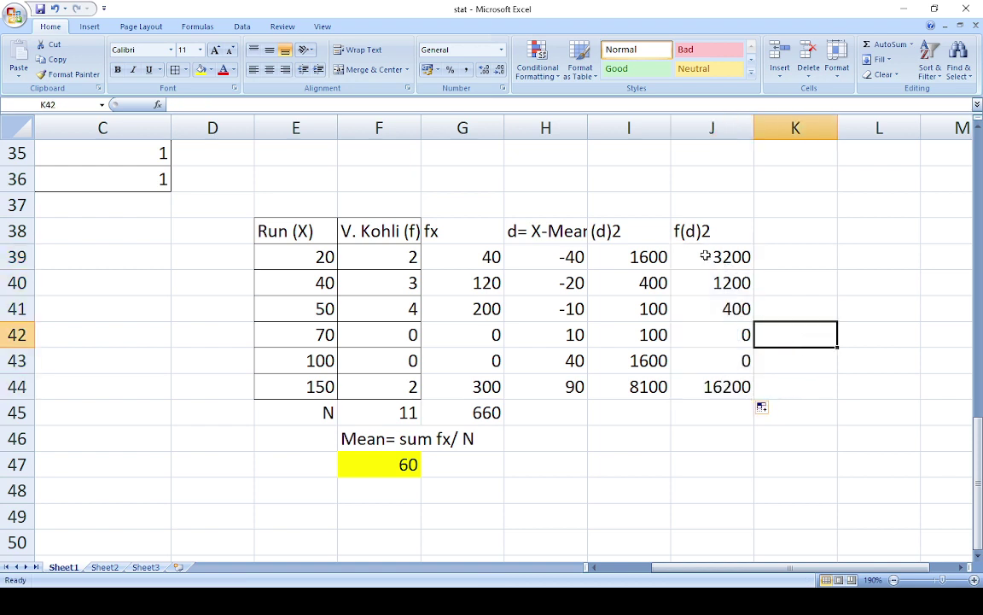
Step: Total the f(d)2 values J39:J44 in J45 and highlight that cell in yellow
{"action": "left_click_drag", "start_coordinate": [705, 256], "coordinate": [748, 430]}
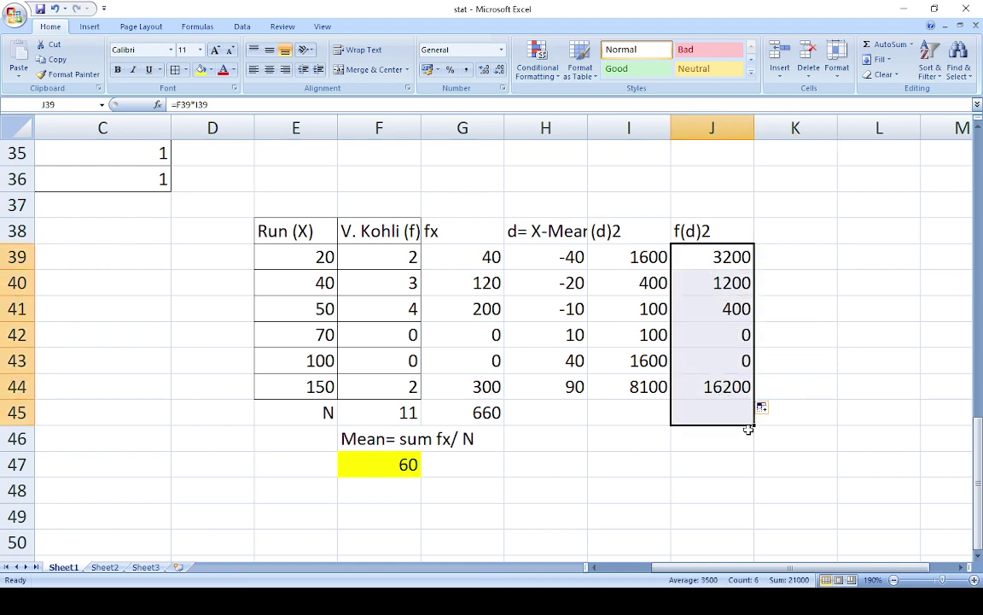
{"action": "left_click", "coordinate": [888, 44]}
{"action": "left_click", "coordinate": [842, 390]}
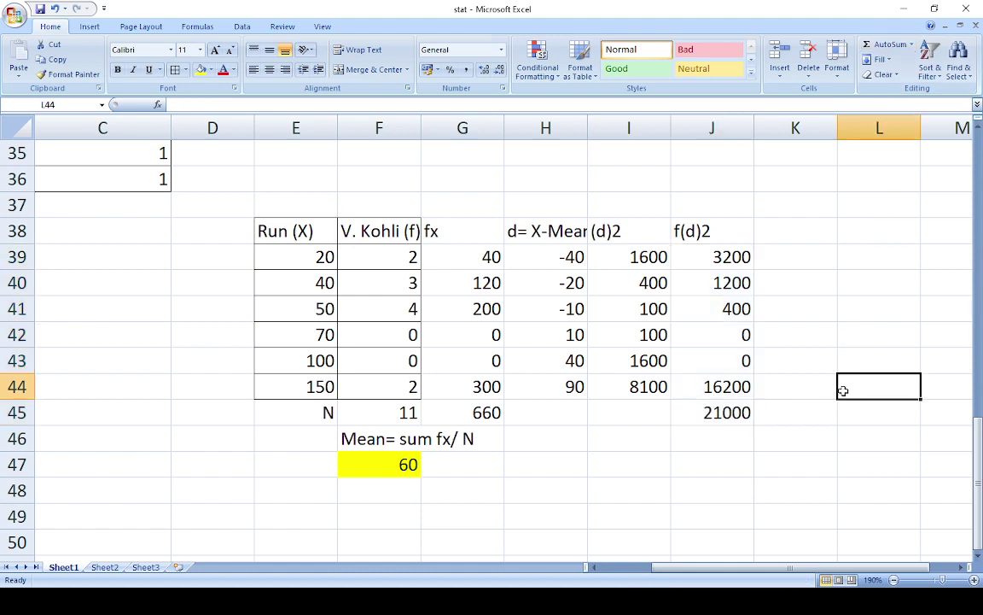
{"action": "left_click", "coordinate": [722, 414]}
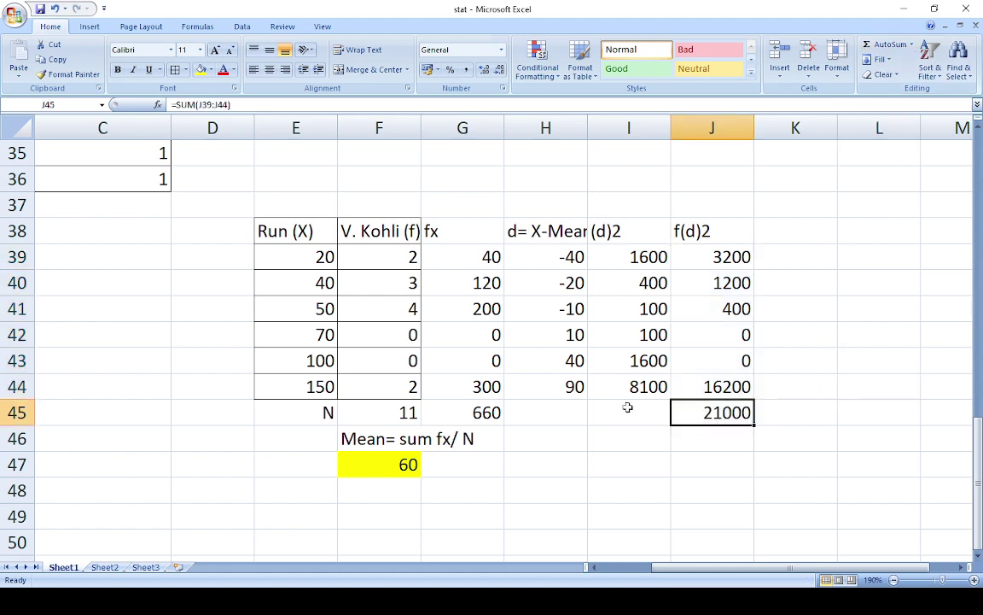
{"action": "left_click", "coordinate": [203, 72]}
Step: Apply all borders to the frequency table range E38:J44
{"action": "left_click", "coordinate": [314, 230]}
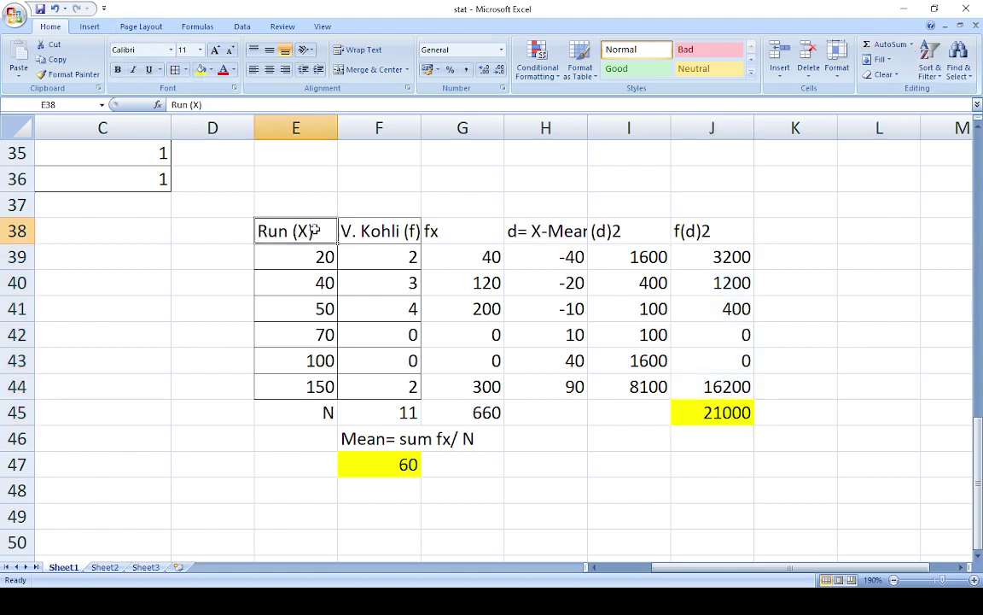
{"action": "left_click_drag", "start_coordinate": [314, 231], "coordinate": [681, 395]}
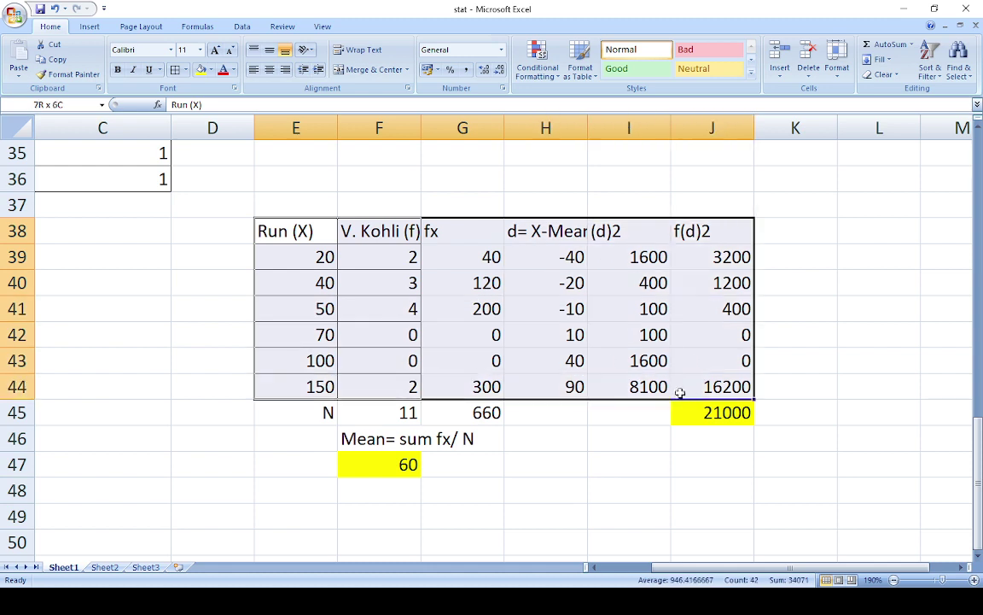
{"action": "left_click", "coordinate": [176, 70]}
{"action": "left_click", "coordinate": [598, 439]}
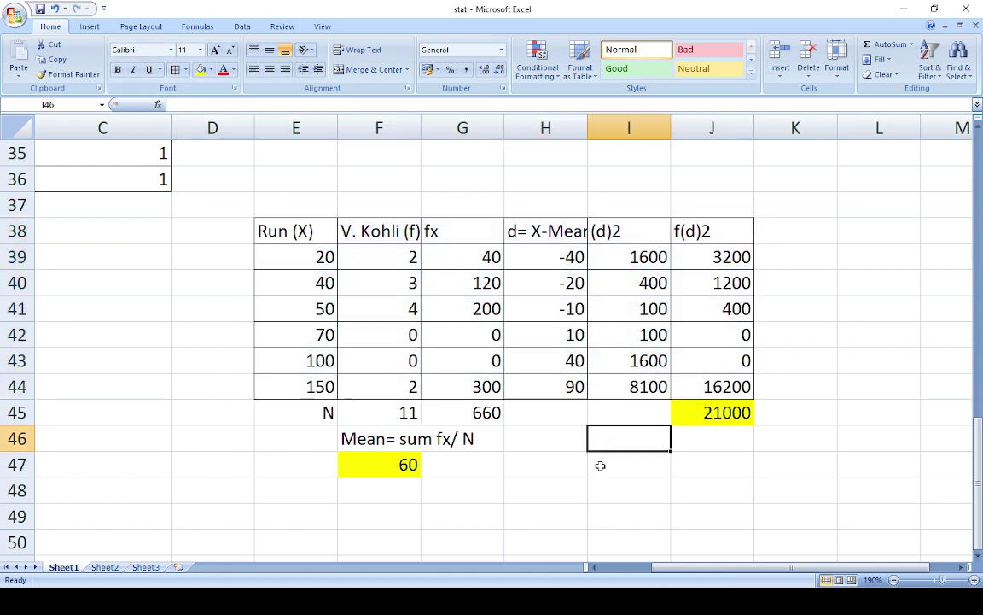
Step: Enter the standard deviation as "Sd= 43.69" in H47 and fill the cell green
{"action": "left_click", "coordinate": [556, 463]}
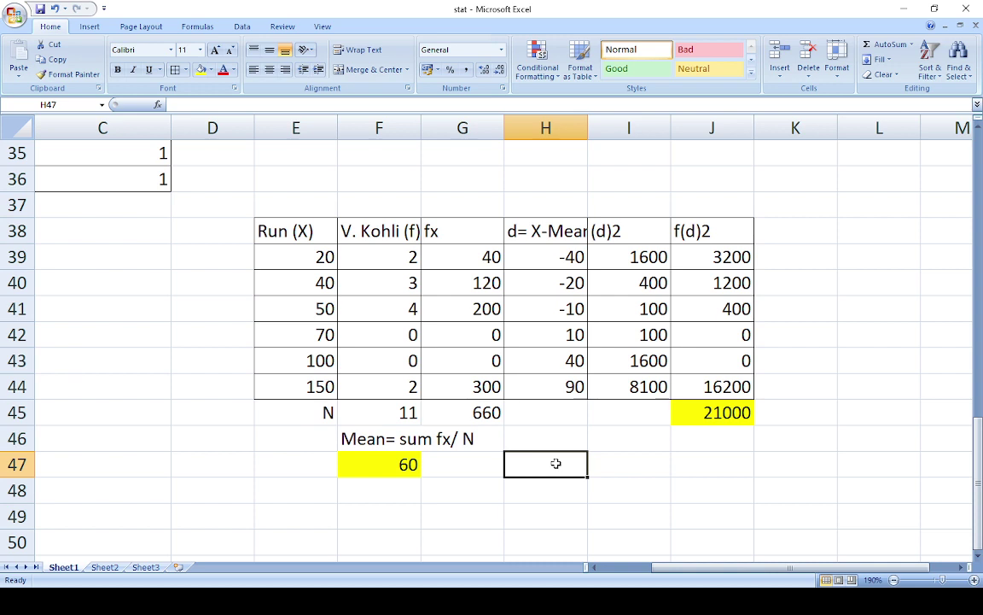
{"action": "type", "text": "S"}
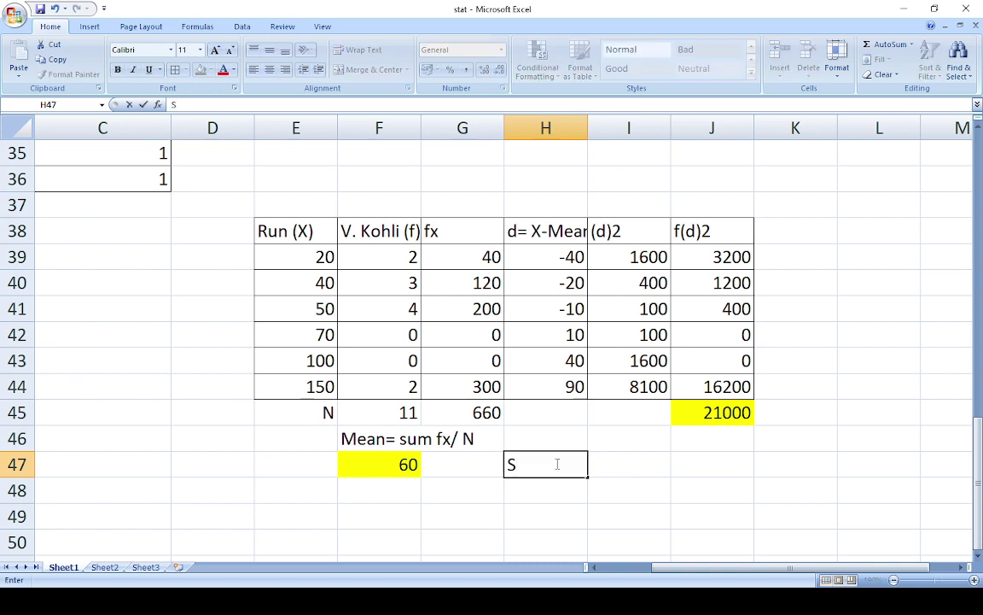
{"action": "type", "text": "d="}
{"action": "type", "text": "43"}
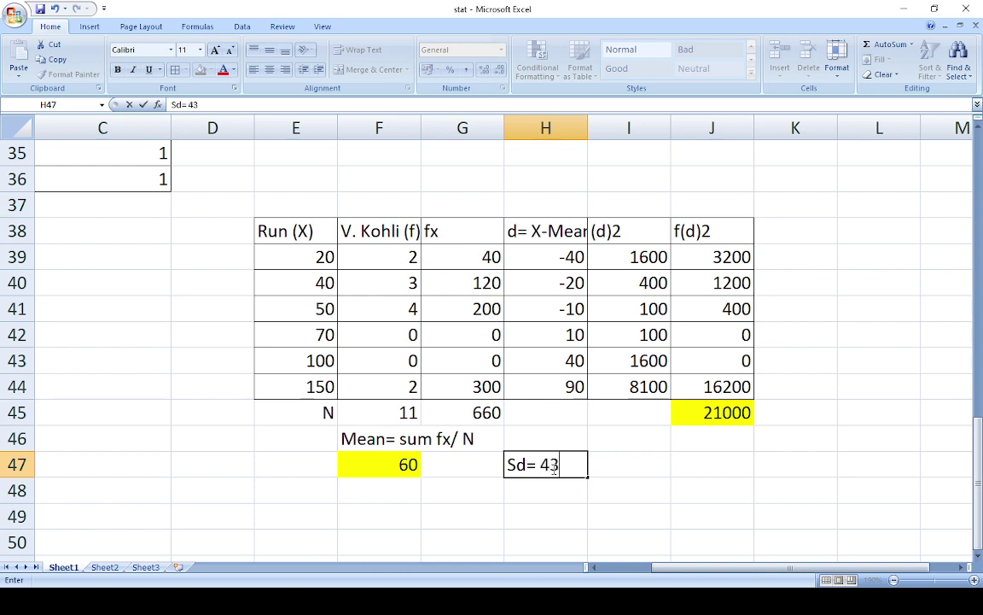
{"action": "type", "text": ".69"}
{"action": "left_click", "coordinate": [601, 467]}
{"action": "left_click", "coordinate": [518, 468]}
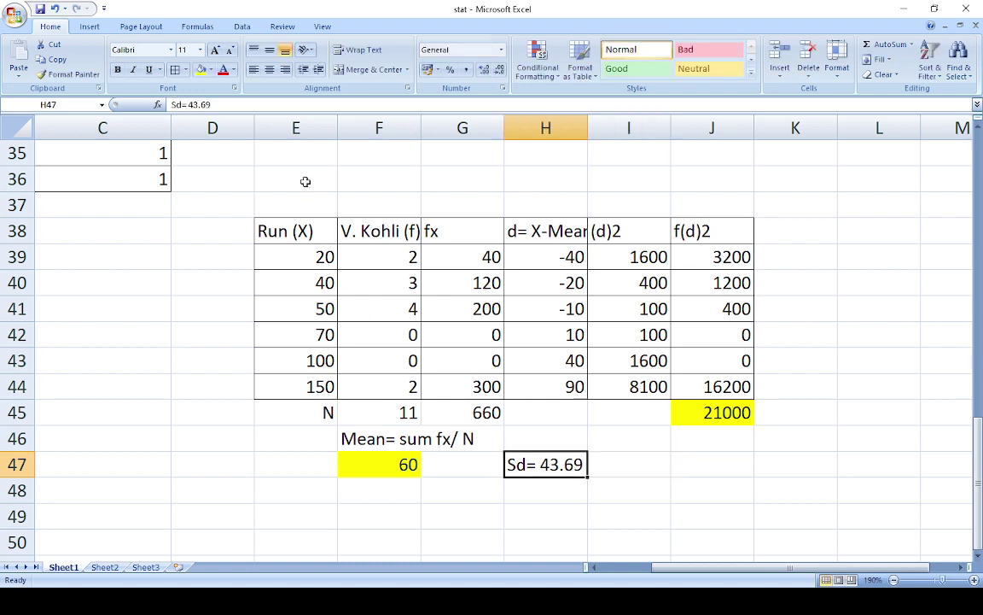
{"action": "left_click", "coordinate": [203, 69]}
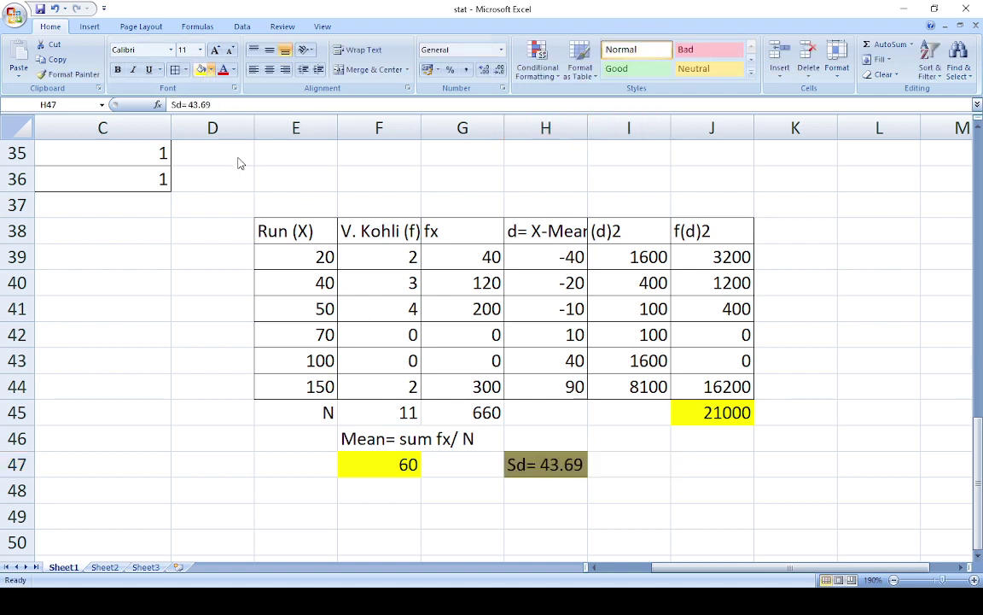
Step: Enter the label "Co-eeficient of SD= Sd/ Mean" in H48
{"action": "left_click", "coordinate": [549, 493]}
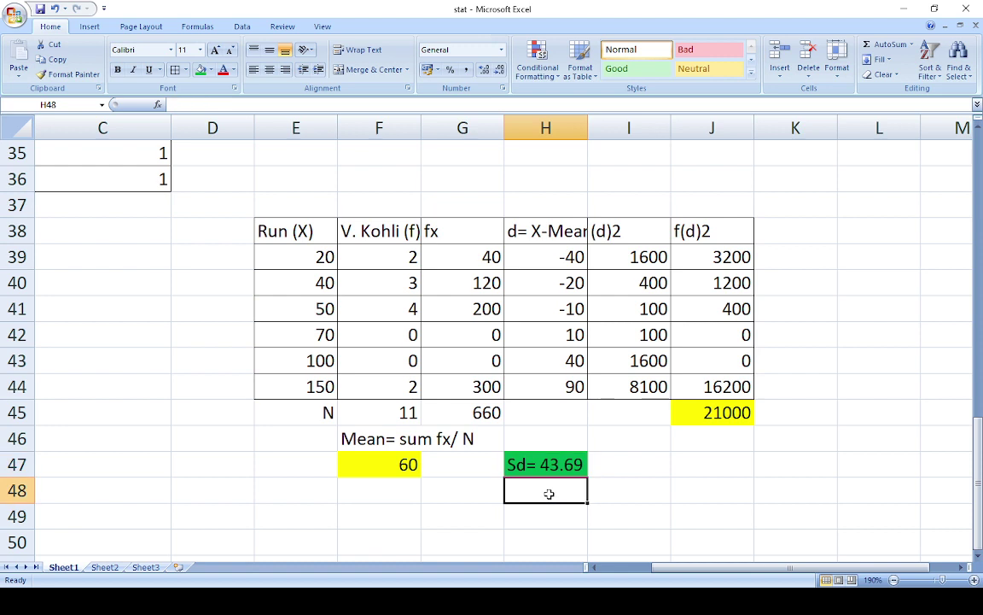
{"action": "type", "text": "C"}
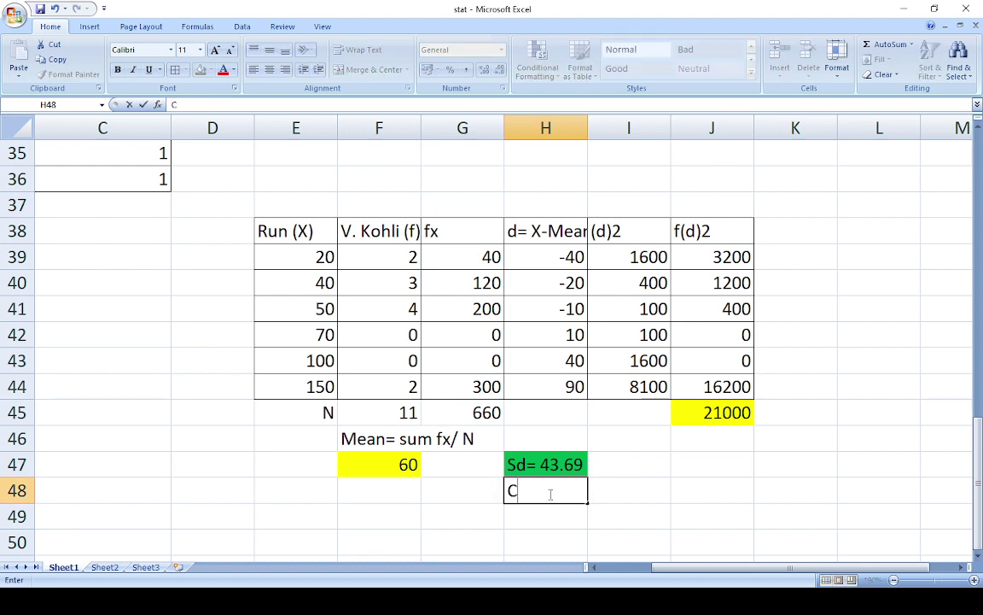
{"action": "type", "text": "o-eeficient o"}
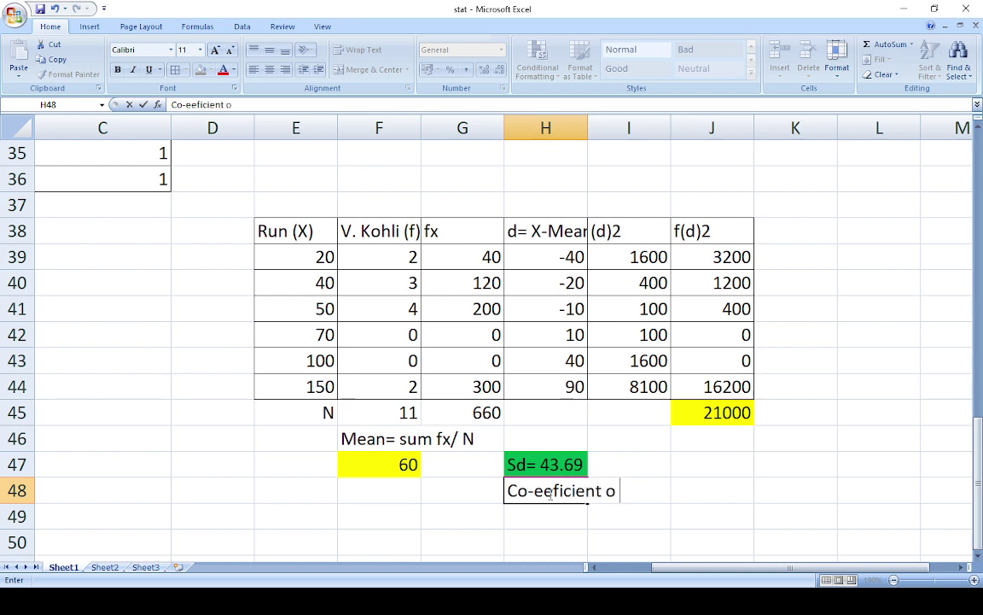
{"action": "key", "text": "BackSpace"}
{"action": "type", "text": "d"}
{"action": "key", "text": "BackSpace"}
{"action": "type", "text": "f SD="}
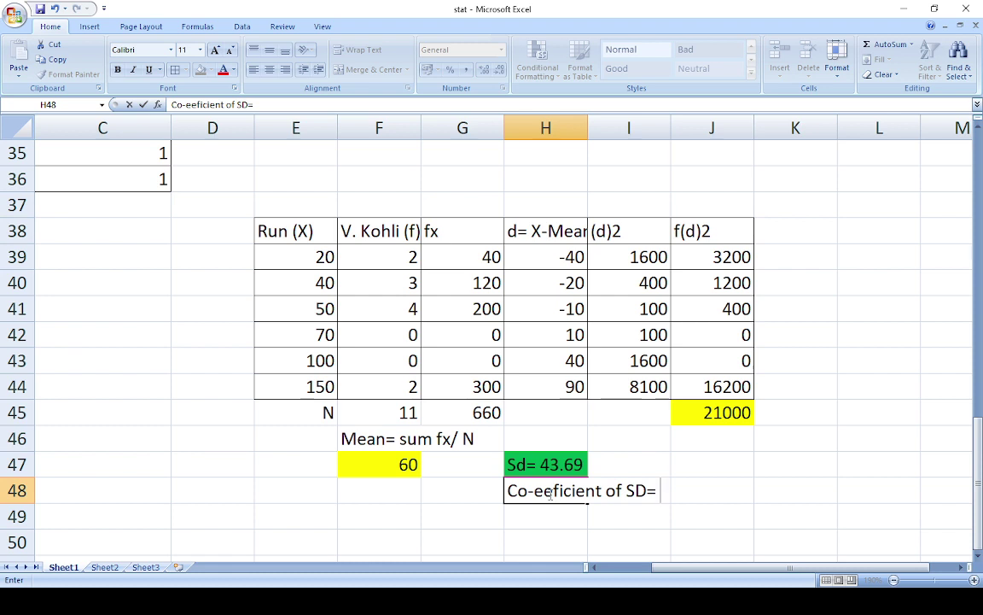
{"action": "type", "text": " Sd/ Mem"}
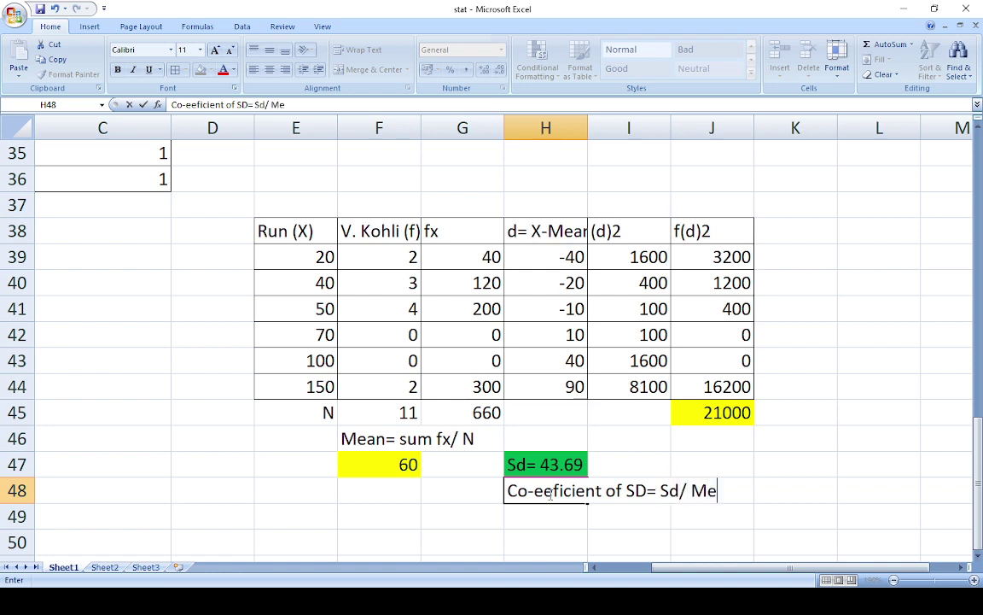
{"action": "key", "text": "BackSpace"}
{"action": "type", "text": "an"}
Step: Calculate the coefficient of standard deviation in I49 with =43.69/60
{"action": "left_click", "coordinate": [647, 511]}
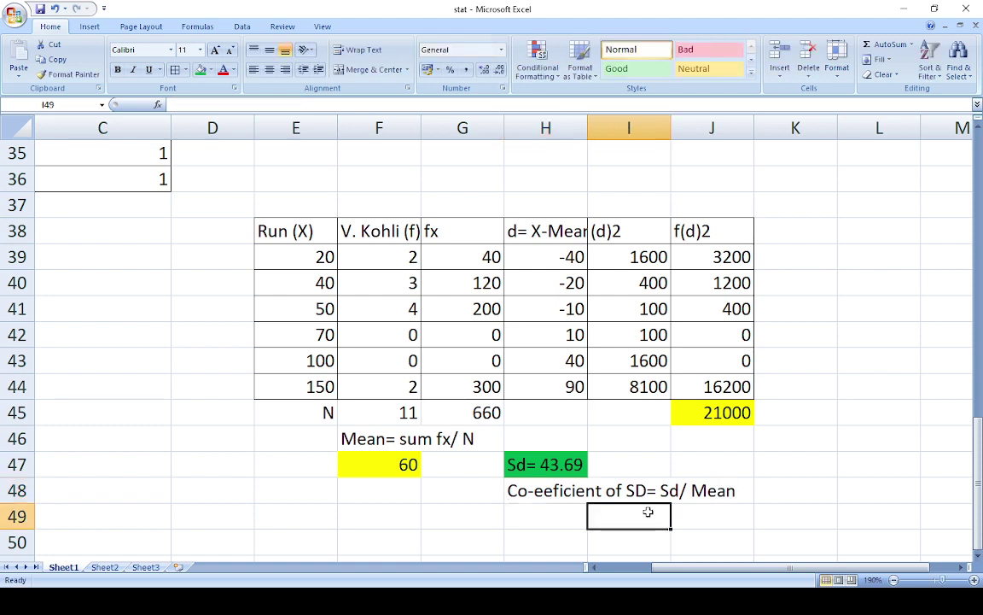
{"action": "type", "text": "="}
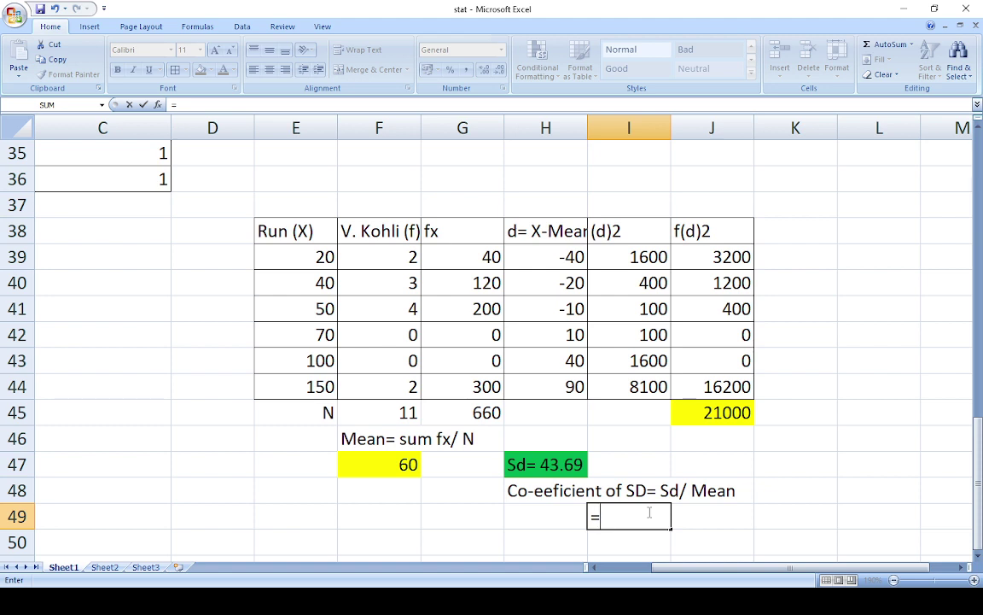
{"action": "type", "text": "43.69/"}
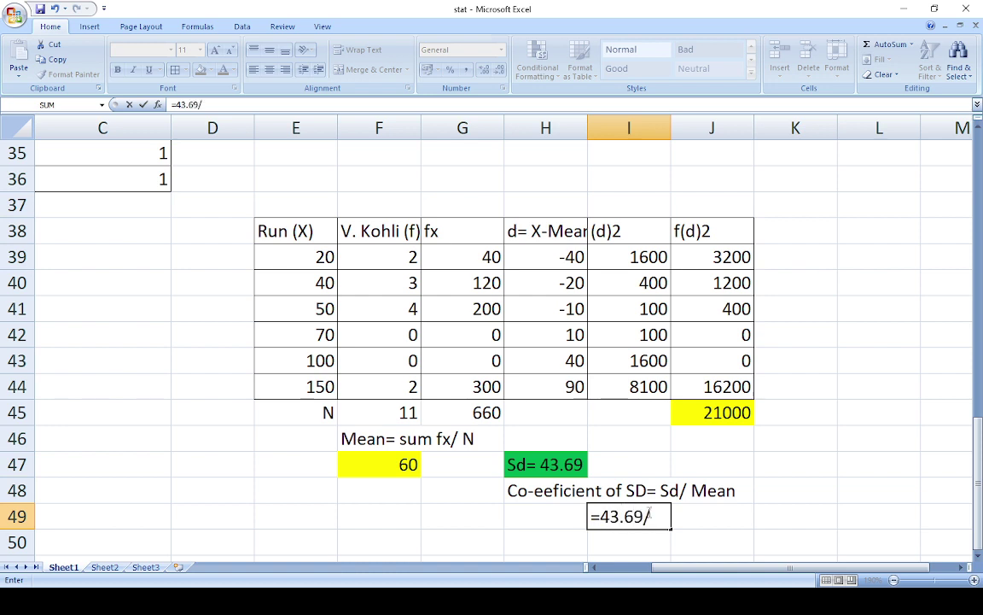
{"action": "type", "text": "60"}
{"action": "key", "text": "Return"}
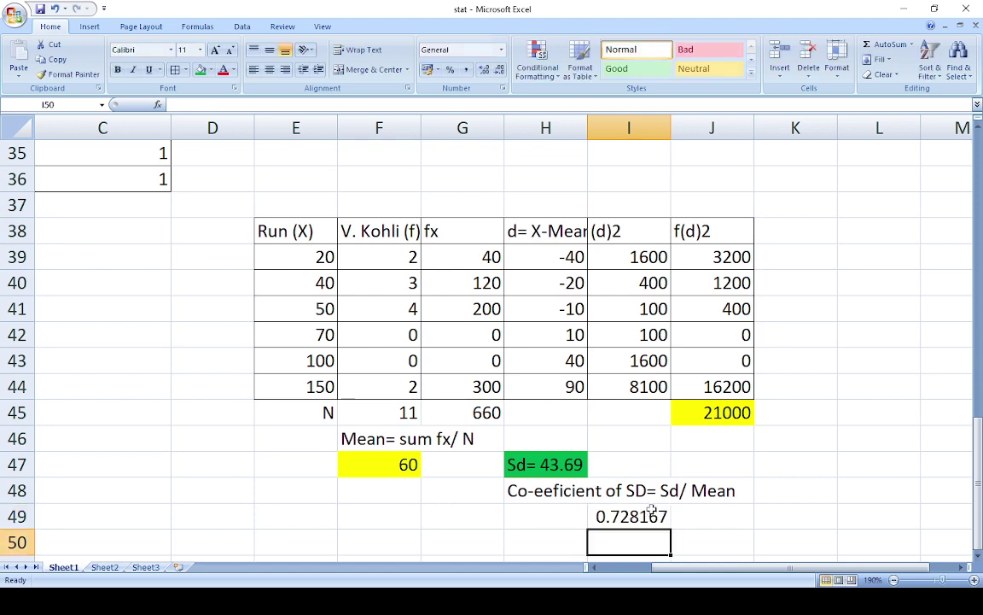
Step: Reduce the coefficient of standard deviation in I49 to two decimal places
{"action": "scroll", "coordinate": [651, 509], "scroll_direction": "down", "scroll_amount": 1}
{"action": "left_click", "coordinate": [632, 437]}
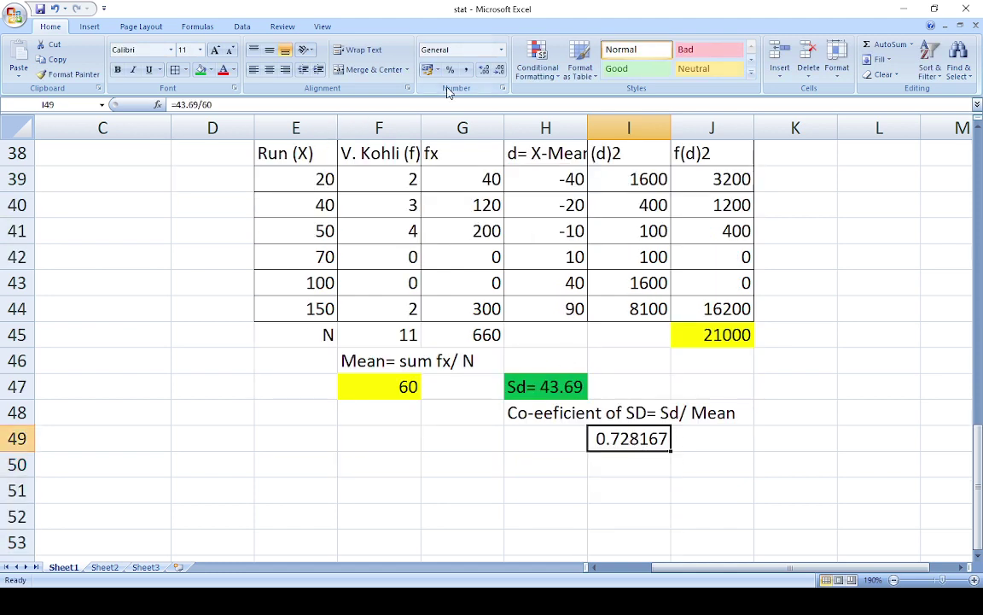
{"action": "left_click", "coordinate": [499, 70]}
{"action": "left_click", "coordinate": [500, 70]}
{"action": "left_click", "coordinate": [499, 70]}
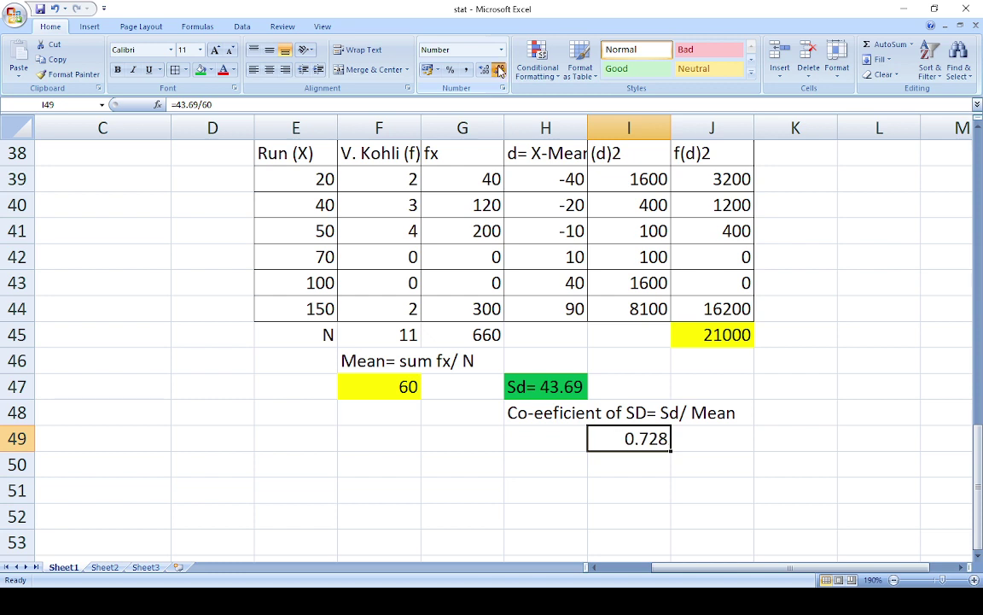
{"action": "left_click", "coordinate": [500, 70]}
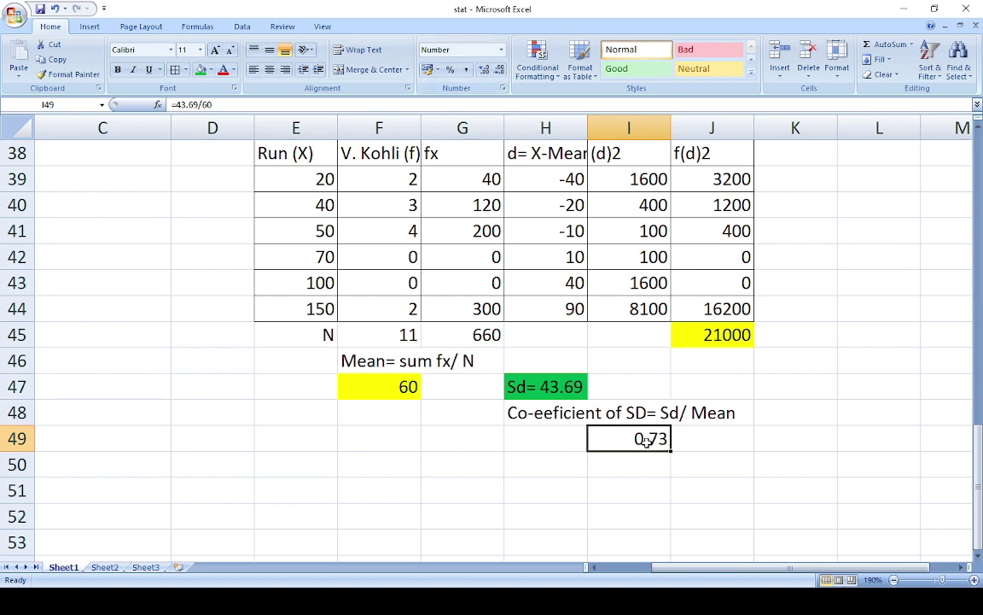
Step: Move the green "Sd= 43.69" cell from H47 to I47
{"action": "left_click", "coordinate": [557, 387]}
{"action": "key", "text": "ctrl+c"}
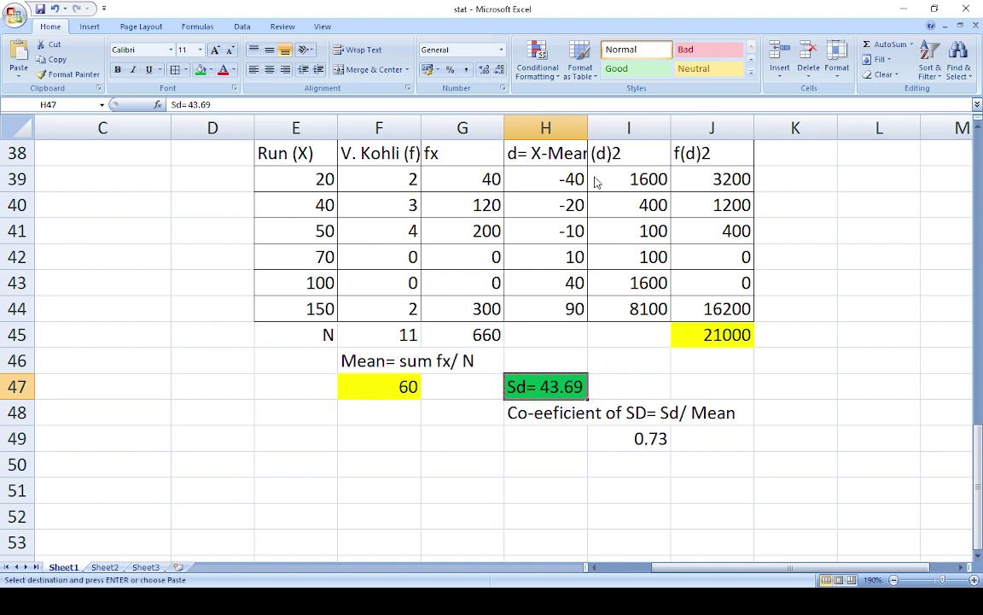
{"action": "left_click", "coordinate": [623, 386]}
{"action": "key", "text": "Return"}
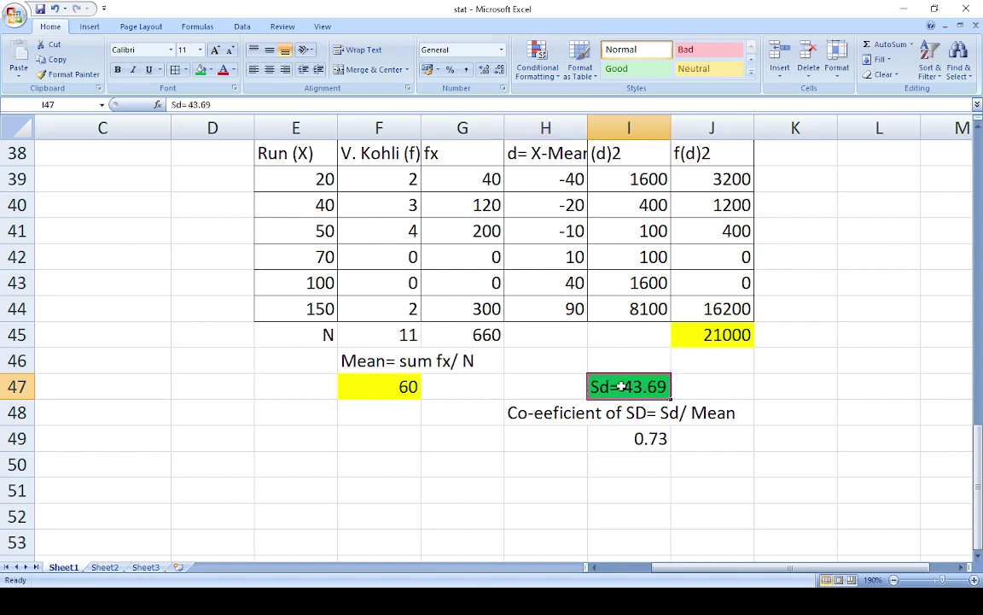
Step: Enter the label "Co- Efficient of Varience= (Sd/Mean)x100" in H50
{"action": "left_click", "coordinate": [576, 464]}
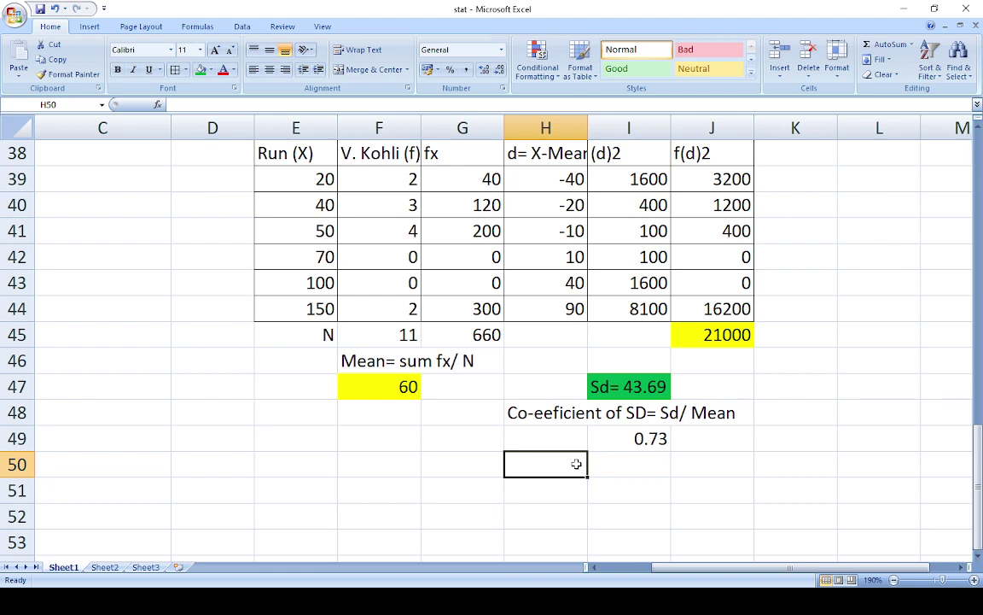
{"action": "type", "text": "Co"}
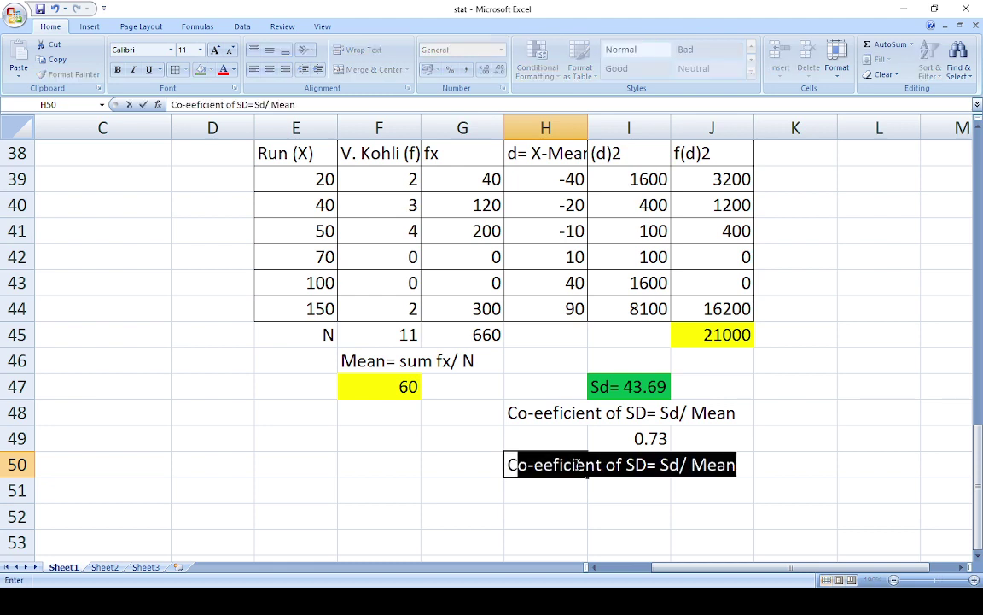
{"action": "type", "text": "- E"}
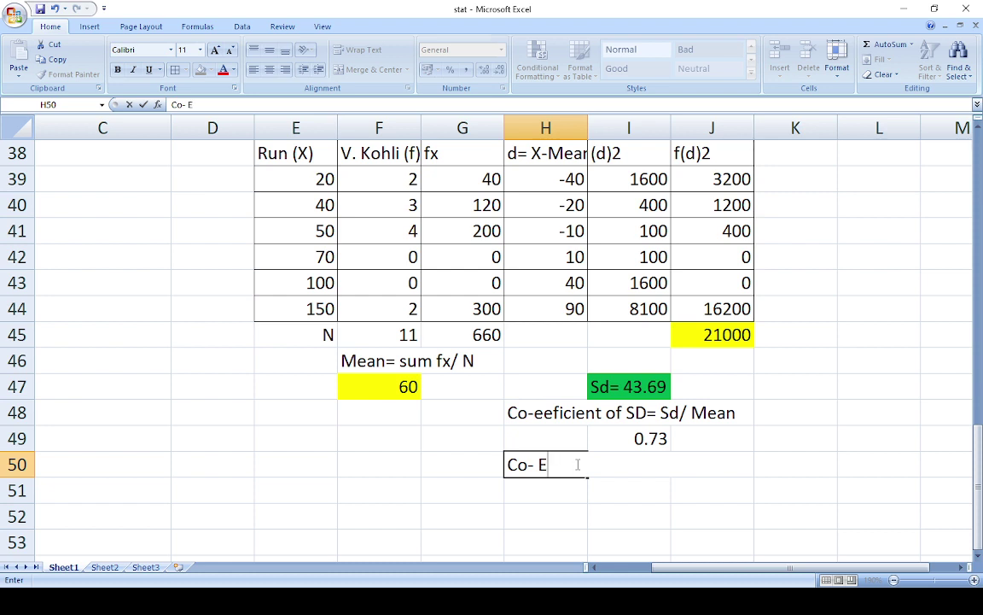
{"action": "type", "text": "fficie"}
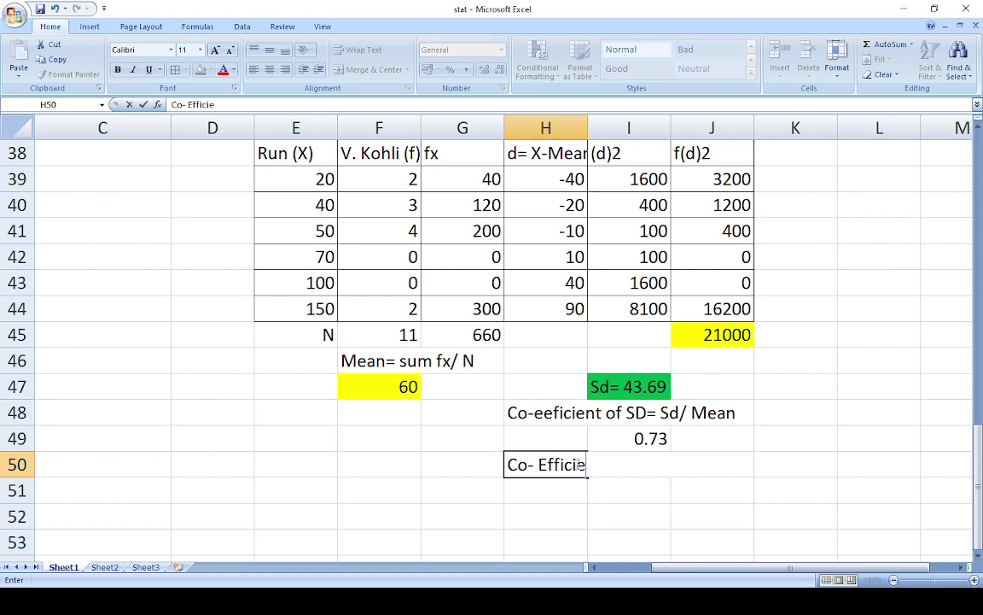
{"action": "type", "text": "nt of Va"}
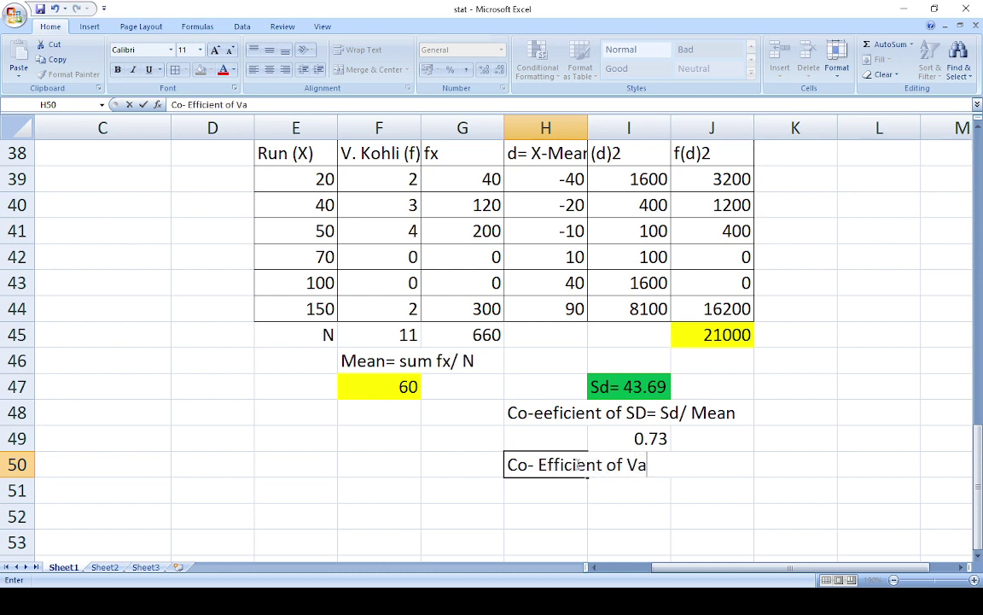
{"action": "type", "text": "rience"}
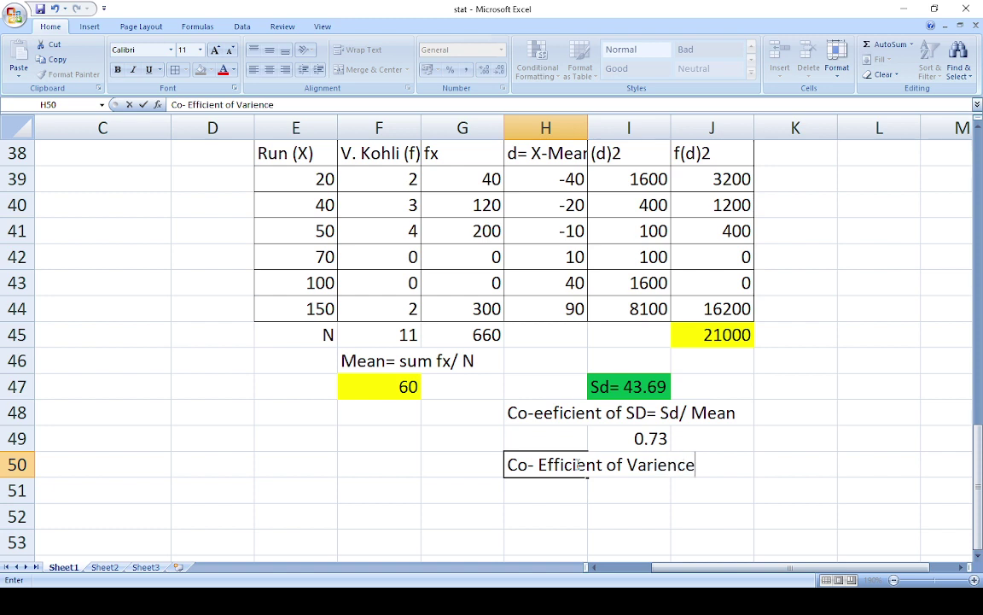
{"action": "type", "text": "= Sd/Mean"}
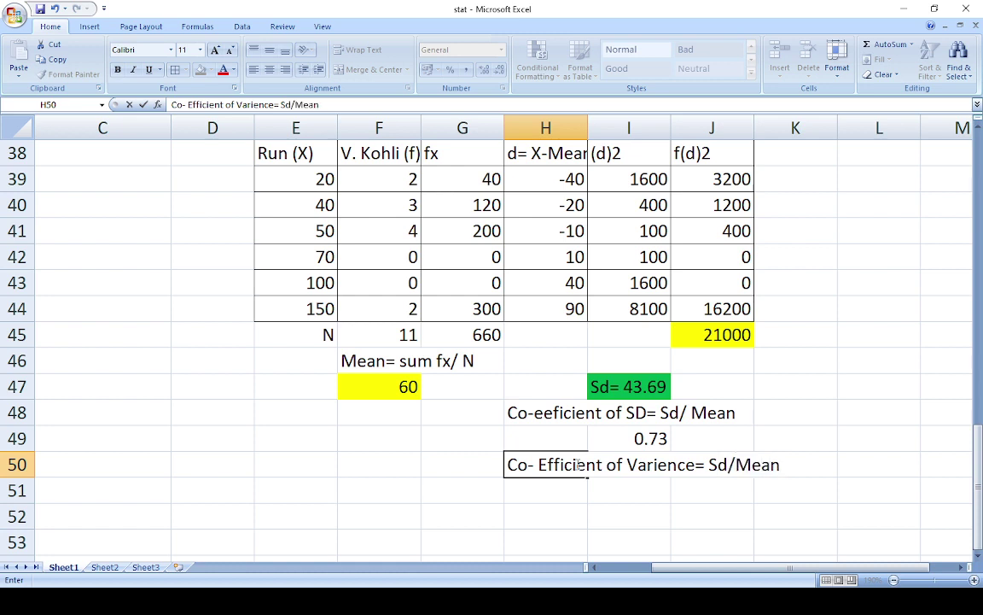
{"action": "type", "text": ")*100"}
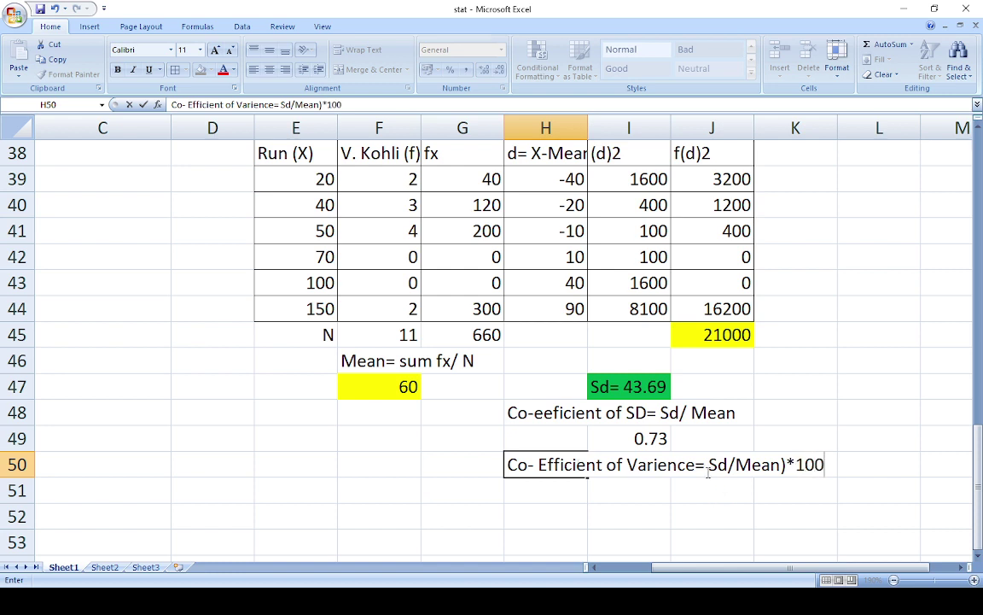
{"action": "left_click", "coordinate": [708, 469]}
{"action": "type", "text": "("}
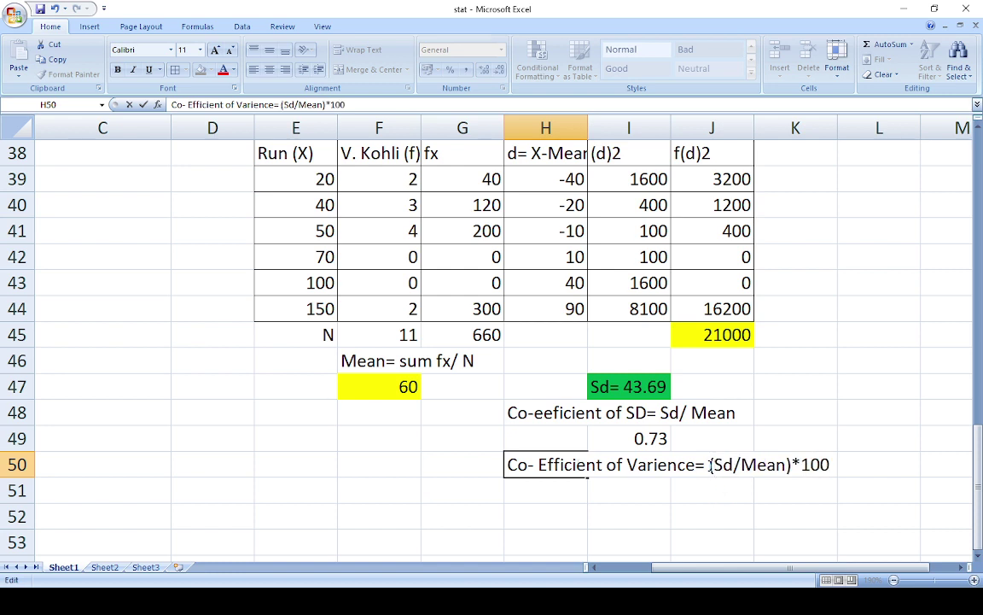
{"action": "left_click", "coordinate": [803, 464]}
{"action": "key", "text": "BackSpace"}
{"action": "type", "text": "x"}
{"action": "left_click", "coordinate": [693, 490]}
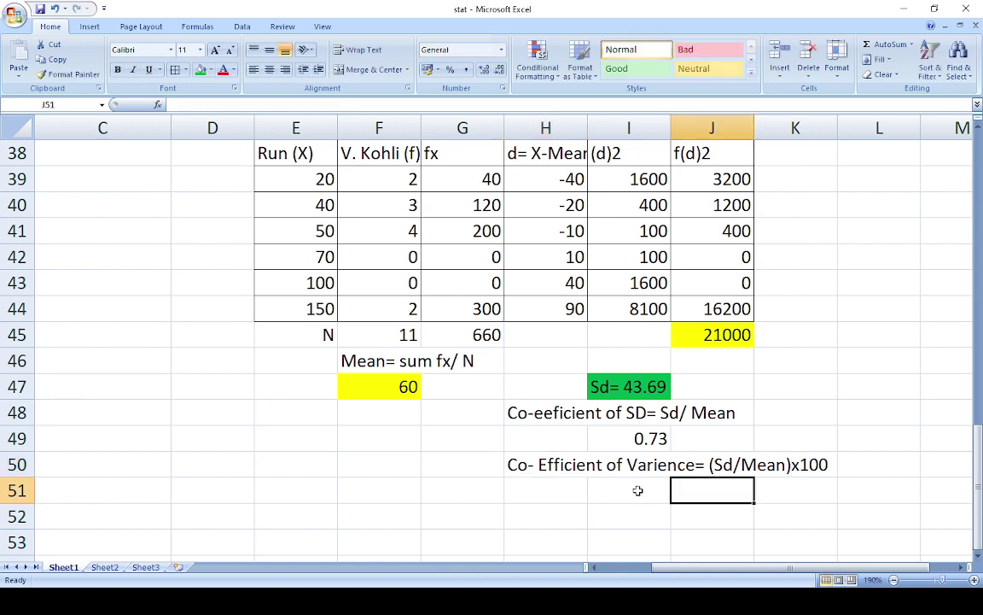
Step: Calculate the coefficient of variance in I51 with =(43.69/60)*100
{"action": "left_click", "coordinate": [635, 489]}
{"action": "type", "text": "="}
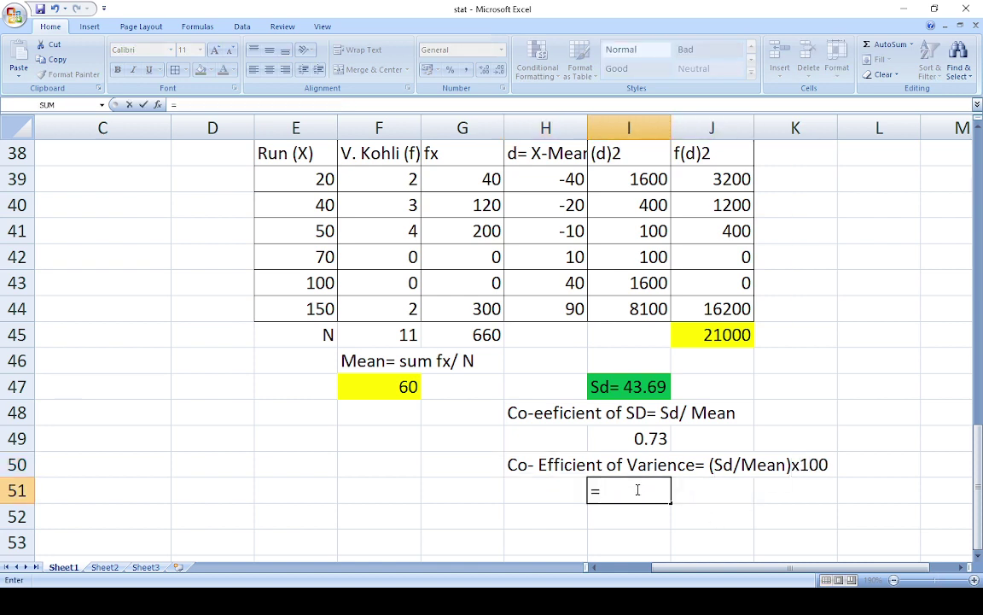
{"action": "type", "text": "43.69/60)"}
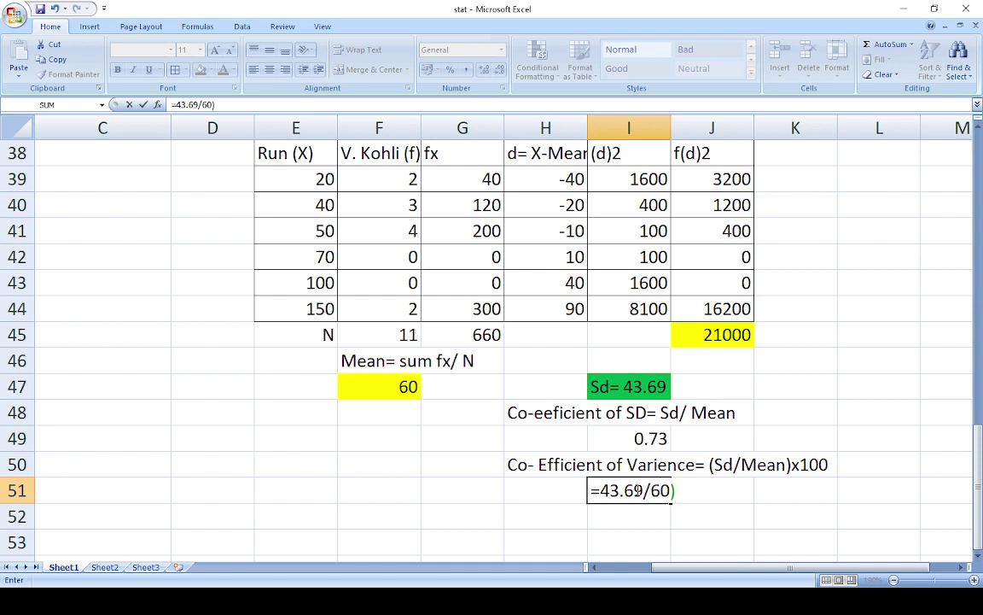
{"action": "type", "text": "8100"}
{"action": "key", "text": "BackSpace"}
{"action": "key", "text": "BackSpace"}
{"action": "key", "text": "BackSpace"}
{"action": "key", "text": "BackSpace"}
{"action": "type", "text": "*19"}
{"action": "key", "text": "BackSpace"}
{"action": "type", "text": "00"}
{"action": "left_click", "coordinate": [603, 490]}
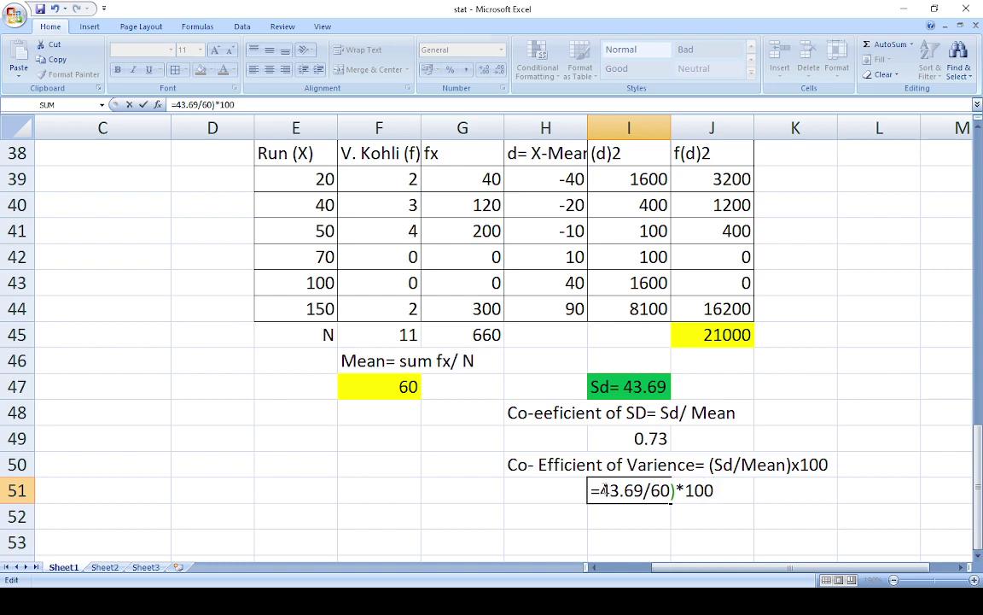
{"action": "type", "text": "("}
{"action": "key", "text": "Return"}
Step: Reduce the coefficient of variance in I51 to two decimal places
{"action": "left_click", "coordinate": [640, 493]}
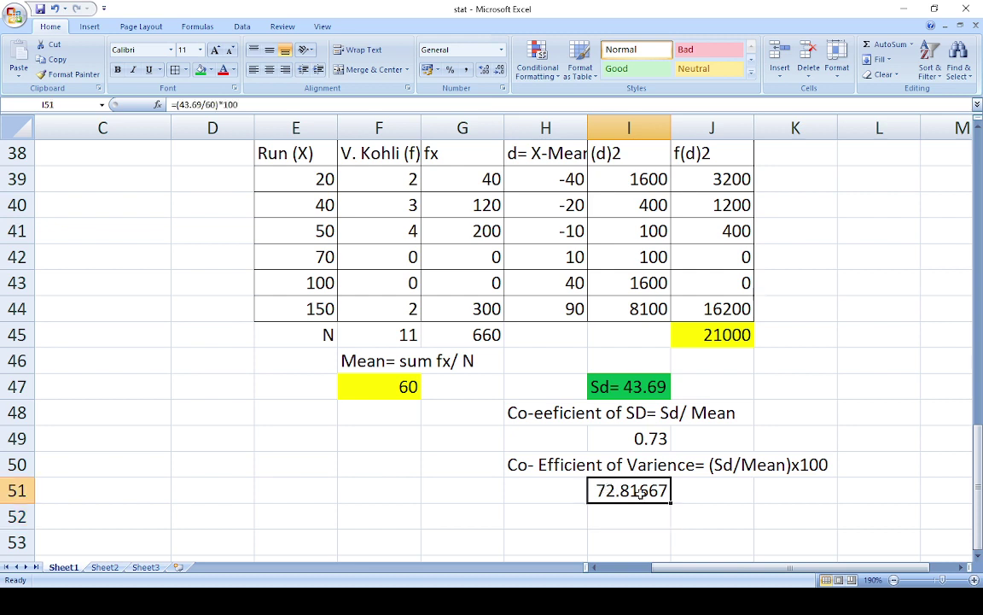
{"action": "left_click", "coordinate": [498, 71]}
{"action": "left_click", "coordinate": [498, 71]}
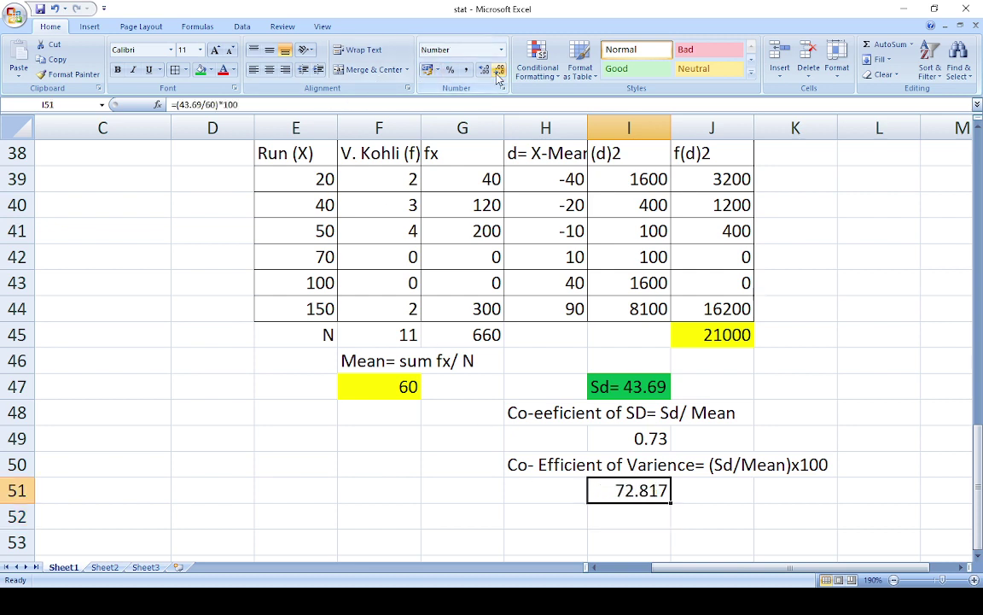
{"action": "left_click", "coordinate": [498, 72]}
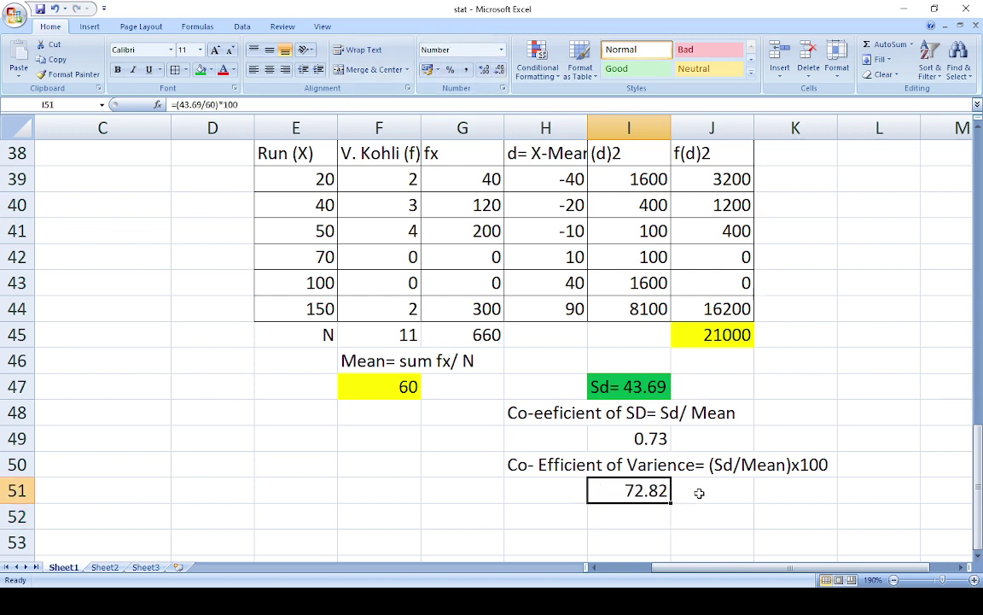
Step: Fill the two coefficient result cells I51 and I49 with green
{"action": "left_click", "coordinate": [729, 491]}
{"action": "left_click", "coordinate": [653, 491]}
{"action": "left_click", "coordinate": [201, 70]}
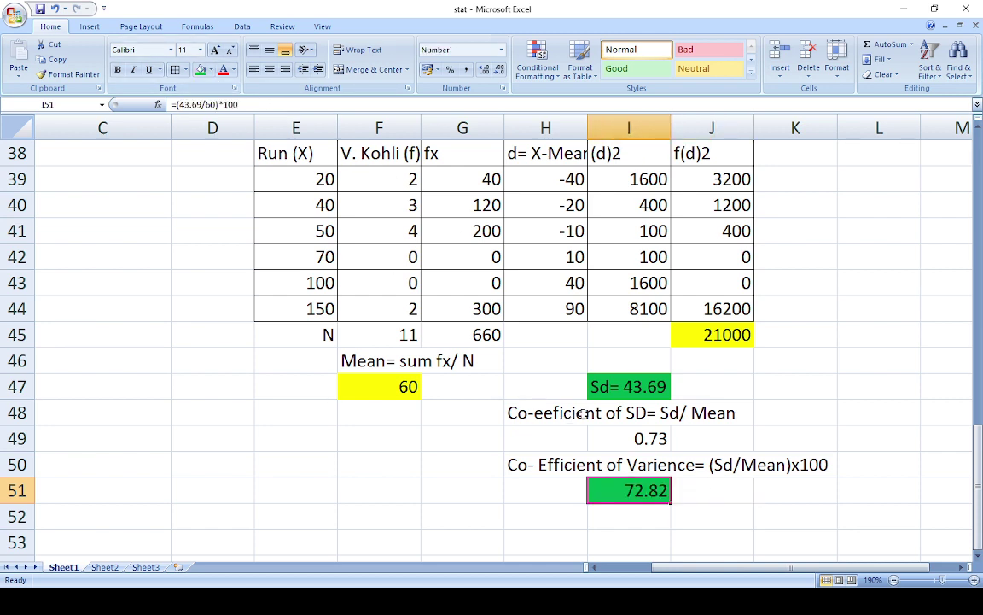
{"action": "key", "text": "Up"}
{"action": "key", "text": "Up"}
{"action": "left_click", "coordinate": [201, 70]}
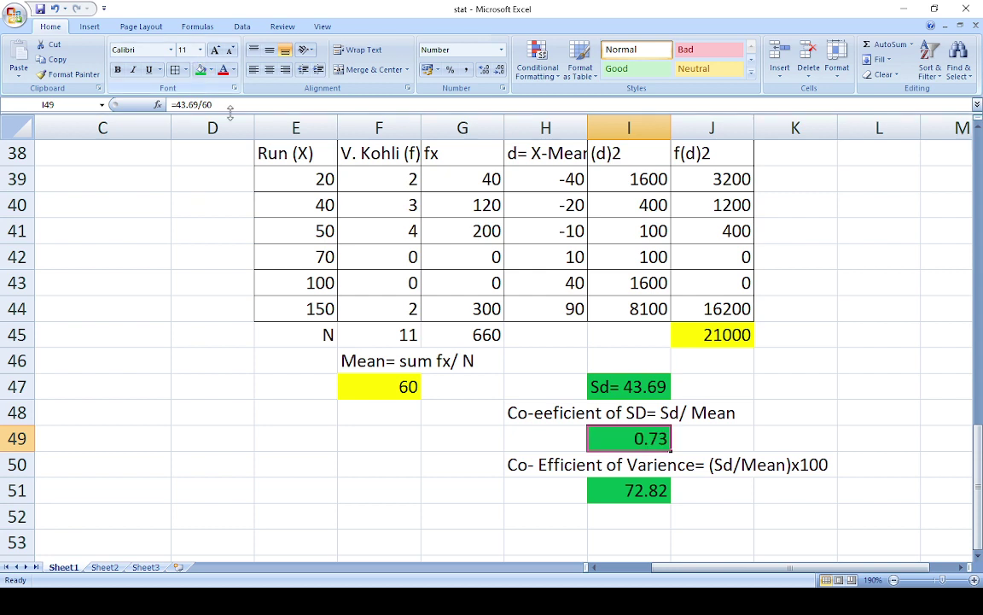
Step: Enter the label "Variation= (Sd)2" in H52
{"action": "left_click", "coordinate": [546, 518]}
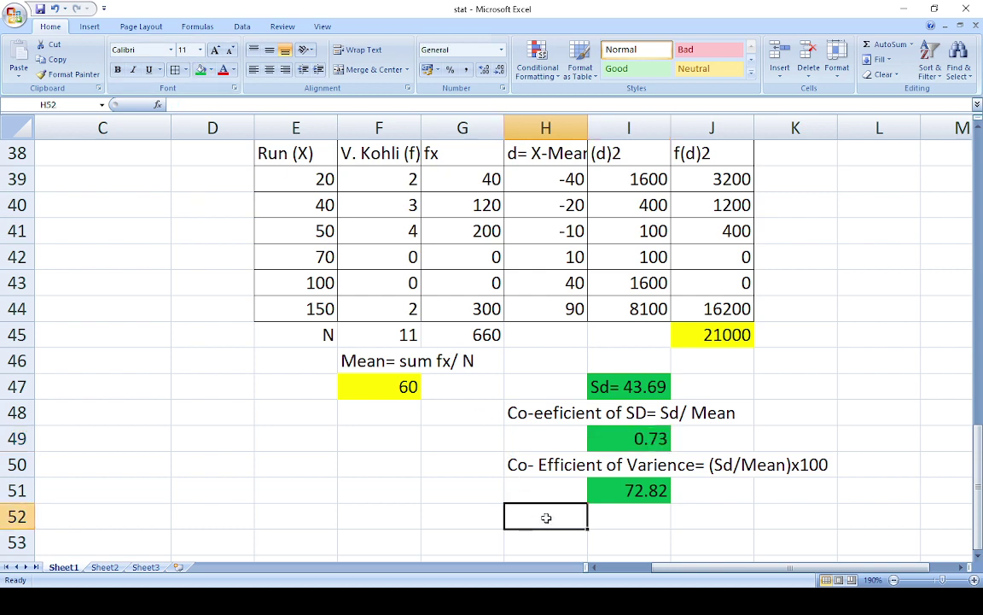
{"action": "type", "text": "V"}
{"action": "key", "text": "BackSpace"}
{"action": "type", "text": "Var"}
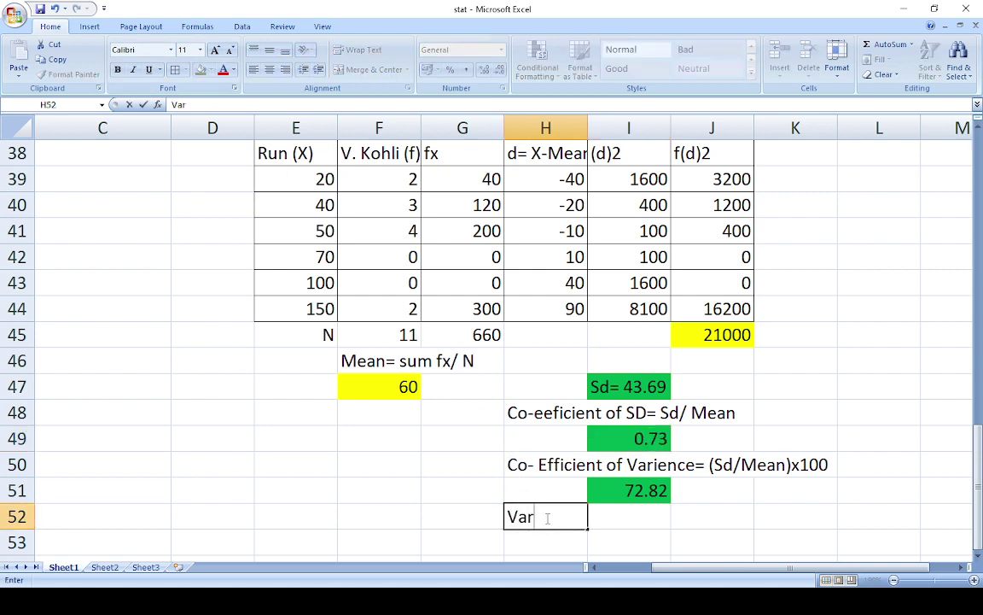
{"action": "type", "text": "iation="}
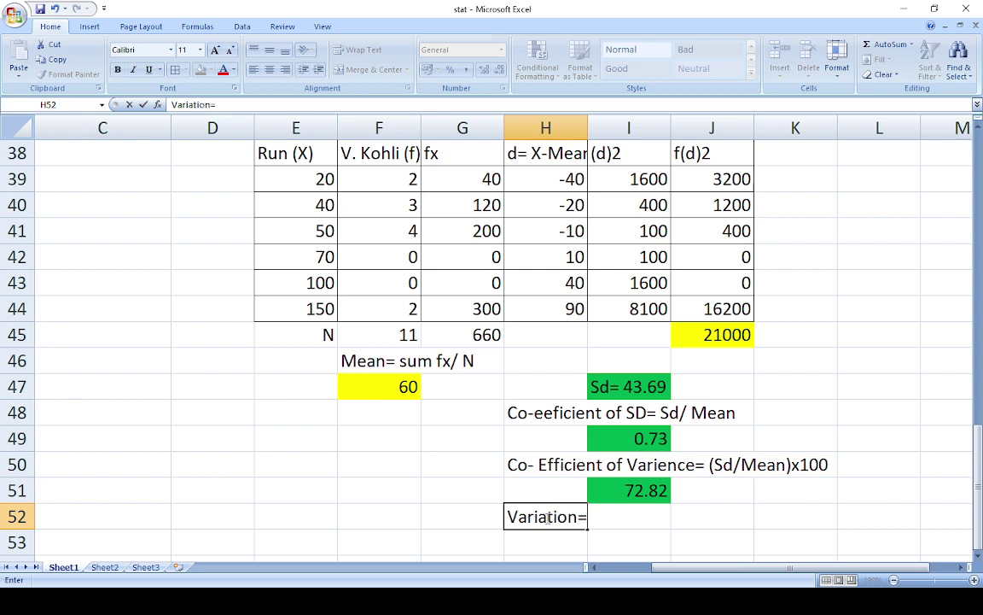
{"action": "type", "text": " SD"}
{"action": "key", "text": "BackSpace"}
{"action": "type", "text": "d2"}
{"action": "key", "text": "BackSpace"}
{"action": "type", "text": ")2"}
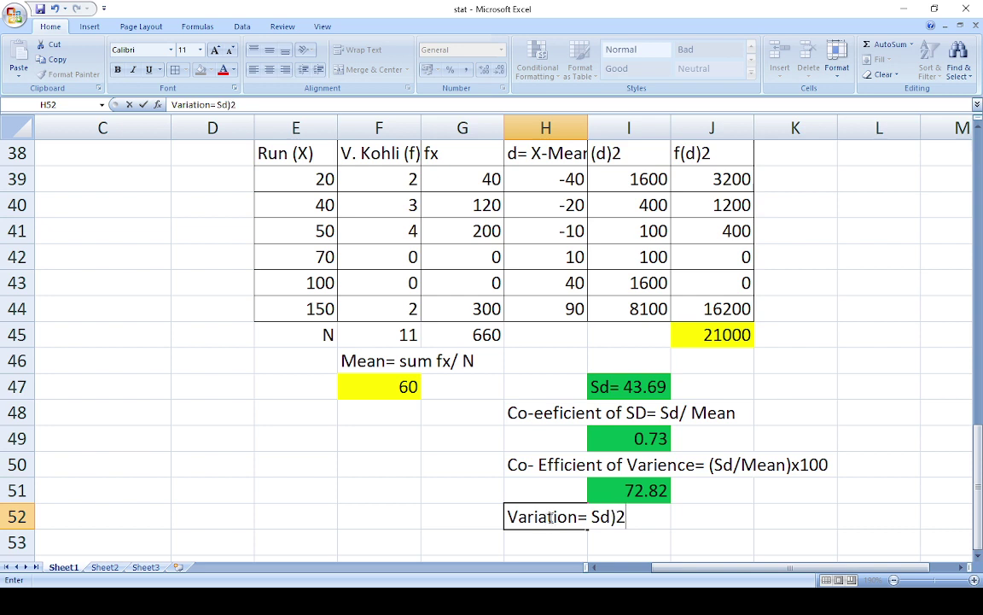
{"action": "left_click", "coordinate": [595, 517]}
{"action": "type", "text": "("}
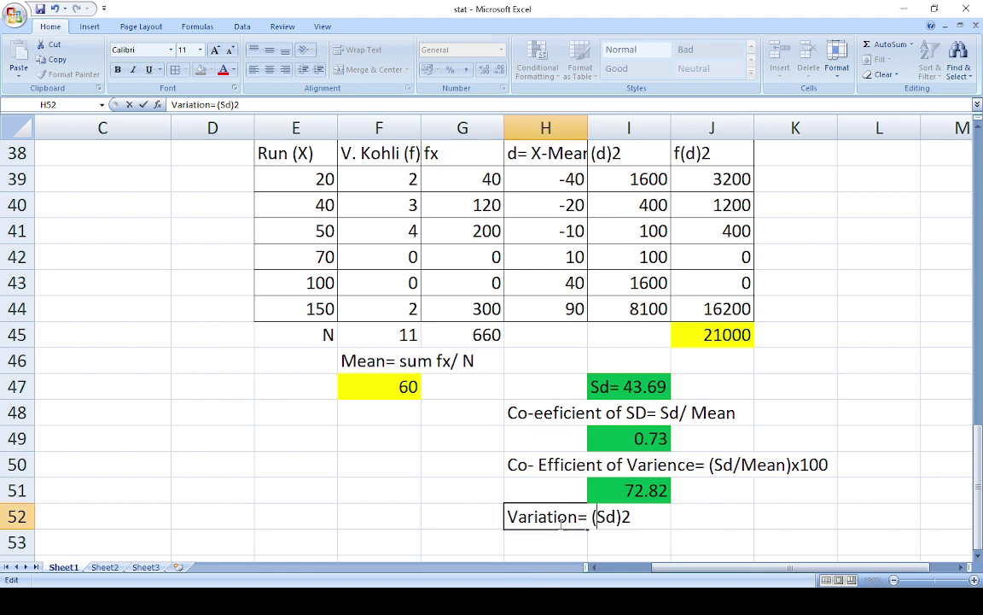
{"action": "left_click", "coordinate": [669, 465]}
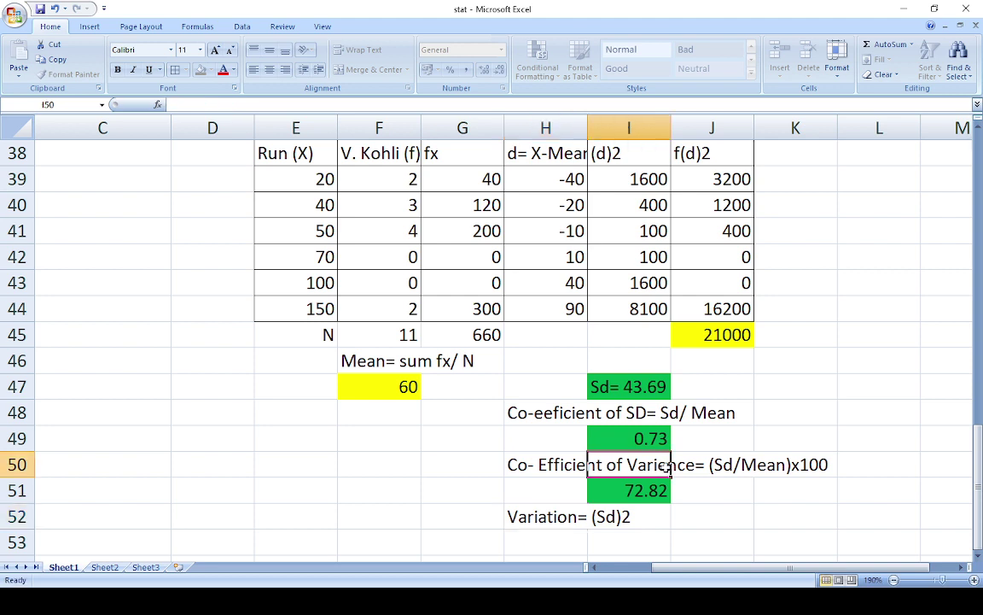
Step: Correct the spelling of "Varience" to "Variance" in the H50 label
{"action": "key", "text": "Escape"}
{"action": "double_click", "coordinate": [547, 465]}
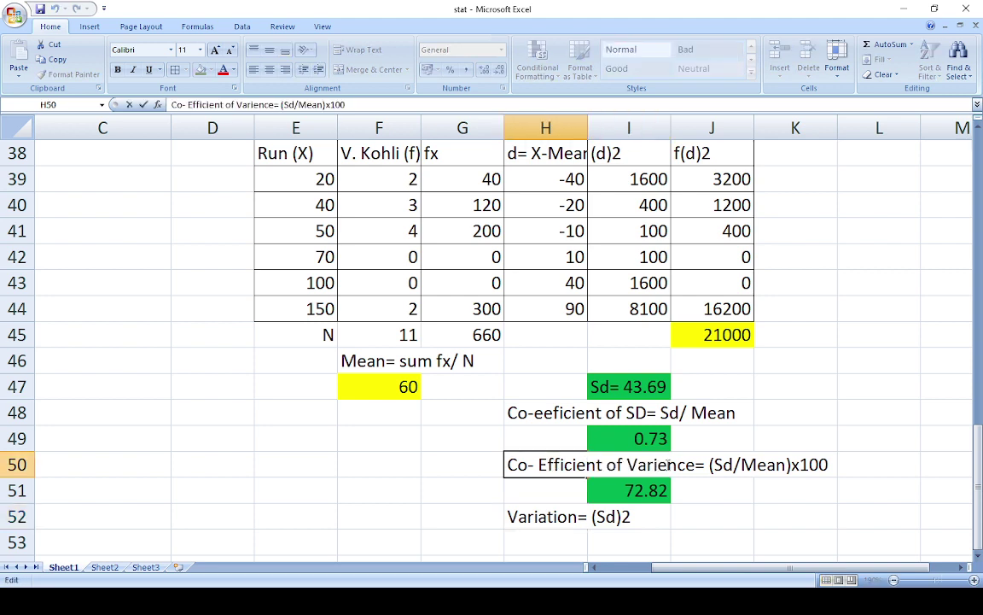
{"action": "left_click", "coordinate": [668, 466]}
{"action": "key", "text": "BackSpace"}
{"action": "type", "text": "a"}
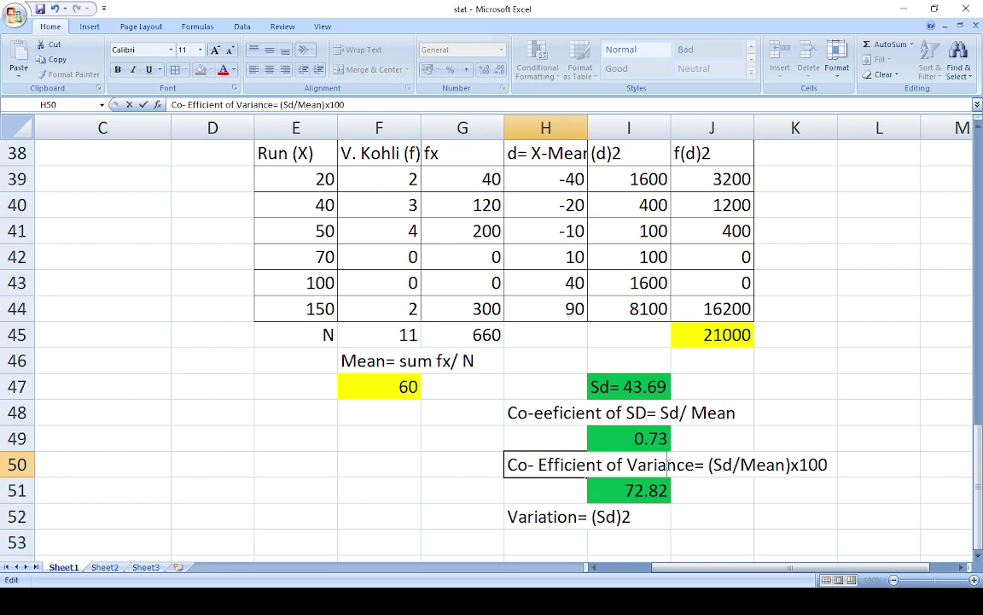
{"action": "left_click", "coordinate": [590, 525]}
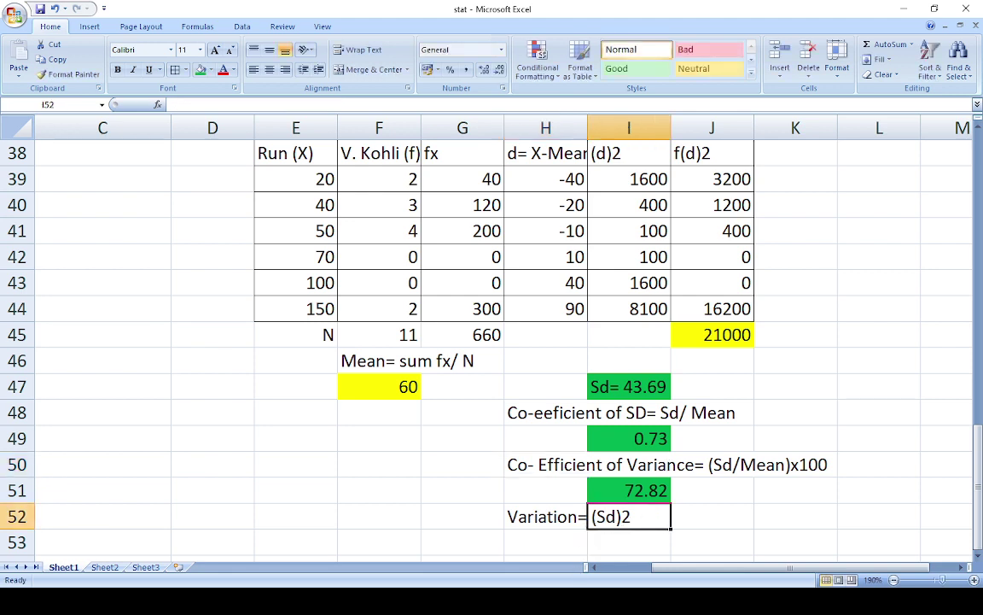
Step: Calculate the variation in I53 with =43.69*43.69
{"action": "left_click", "coordinate": [618, 539]}
{"action": "type", "text": "="}
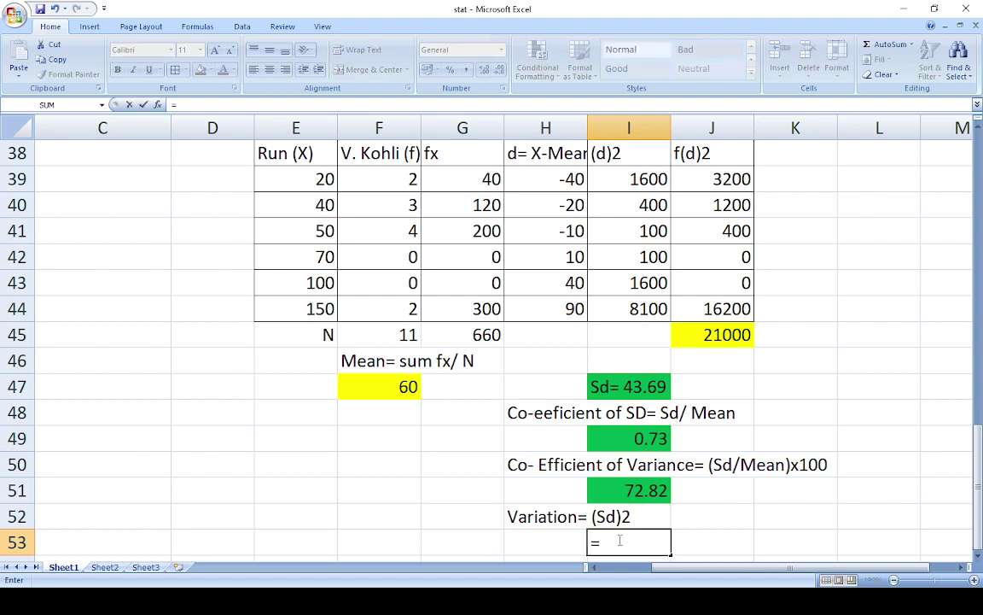
{"action": "type", "text": "43.69"}
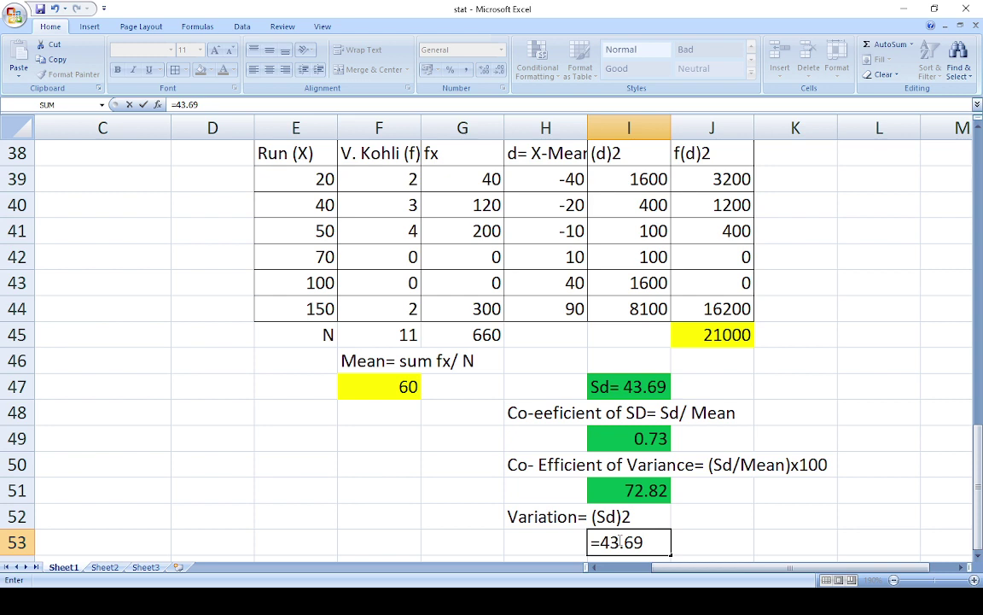
{"action": "type", "text": "*43.69"}
{"action": "key", "text": "Return"}
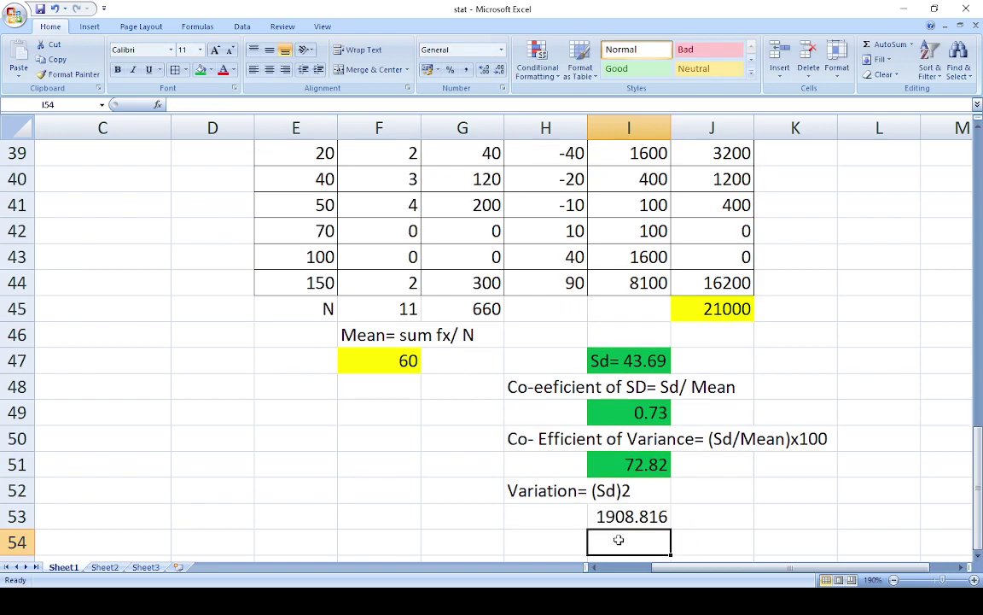
Step: Fill the variation result cell I53 with the same green as the other results
{"action": "left_click", "coordinate": [627, 512]}
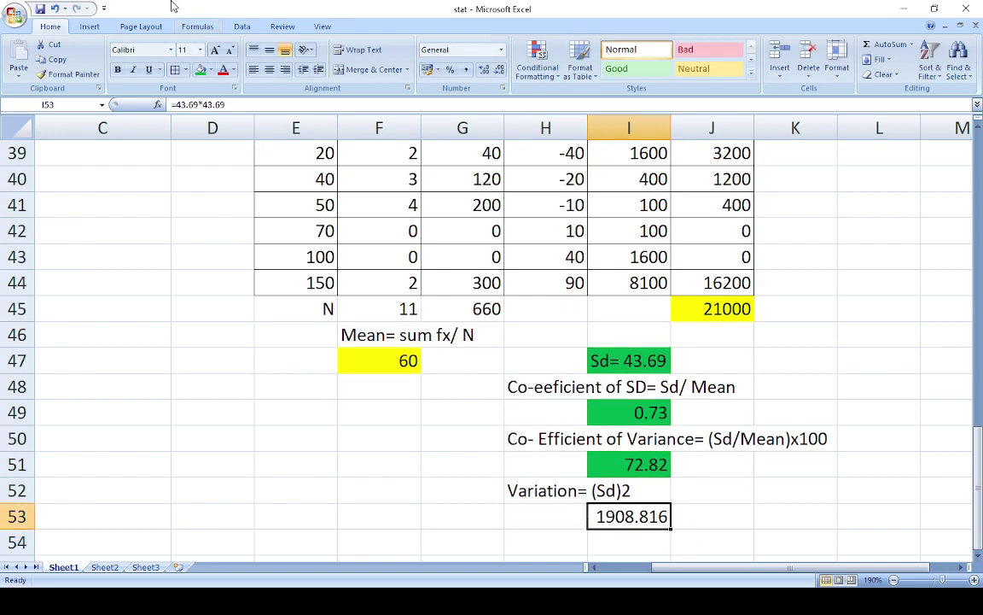
{"action": "left_click", "coordinate": [199, 70]}
{"action": "left_click", "coordinate": [775, 500]}
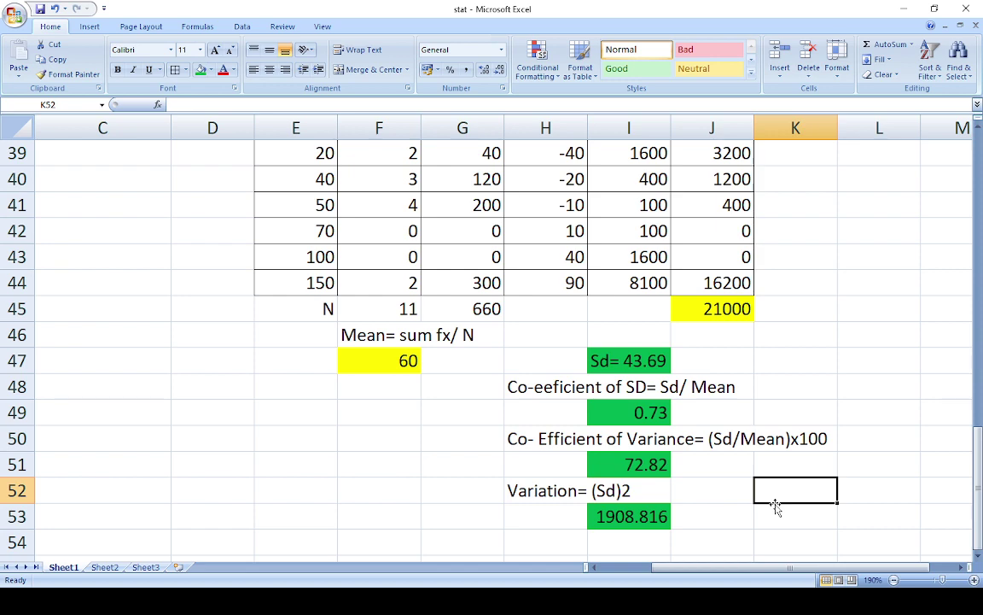
Step: Examine R. Sharma's frequencies in the source table and V. Kohli's finished calculation table below it
{"action": "scroll", "coordinate": [427, 346], "scroll_direction": "up", "scroll_amount": 2}
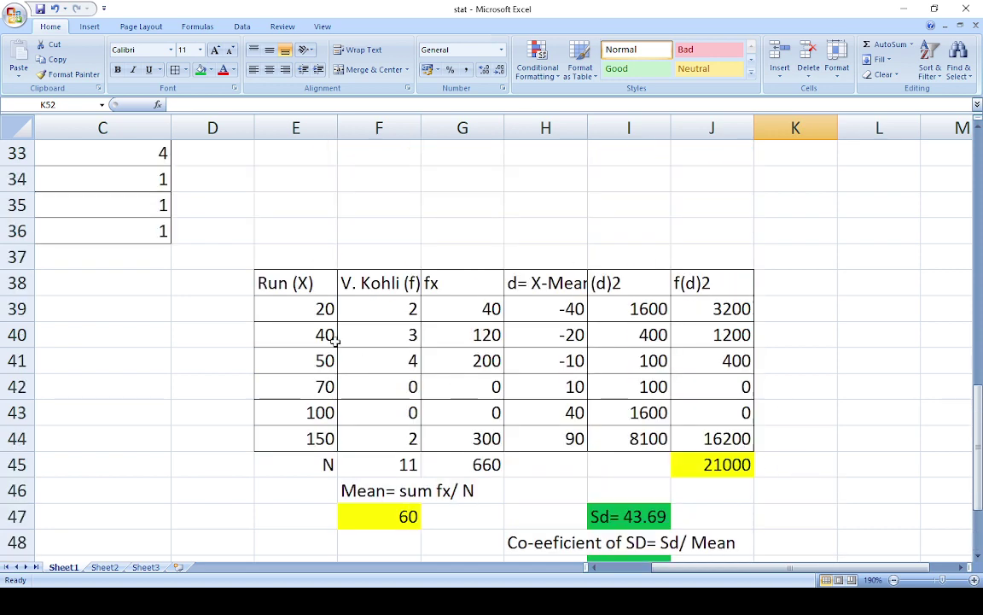
{"action": "scroll", "coordinate": [256, 271], "scroll_direction": "up", "scroll_amount": 3}
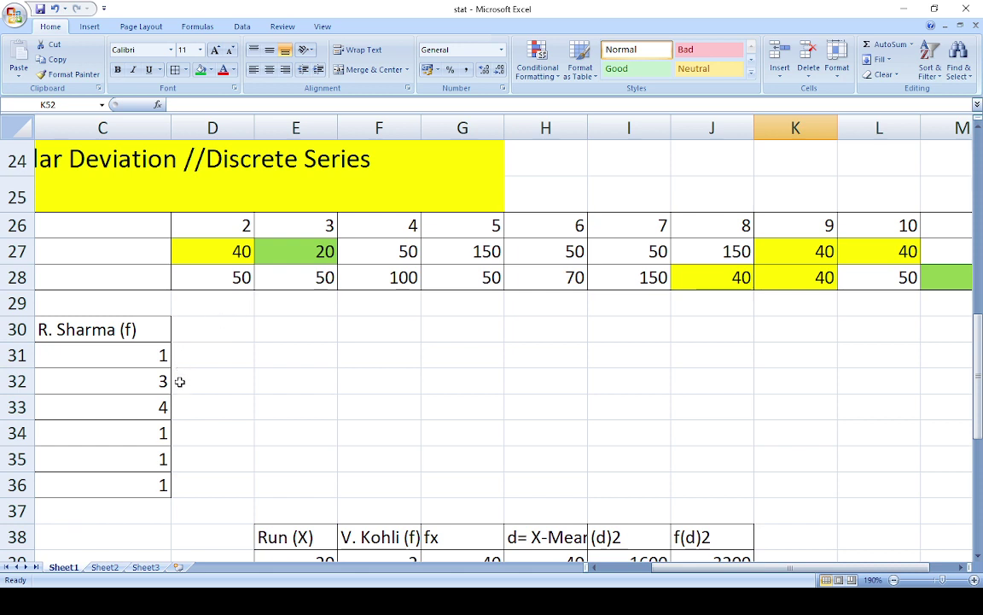
{"action": "scroll", "coordinate": [203, 398], "scroll_direction": "down", "scroll_amount": 1}
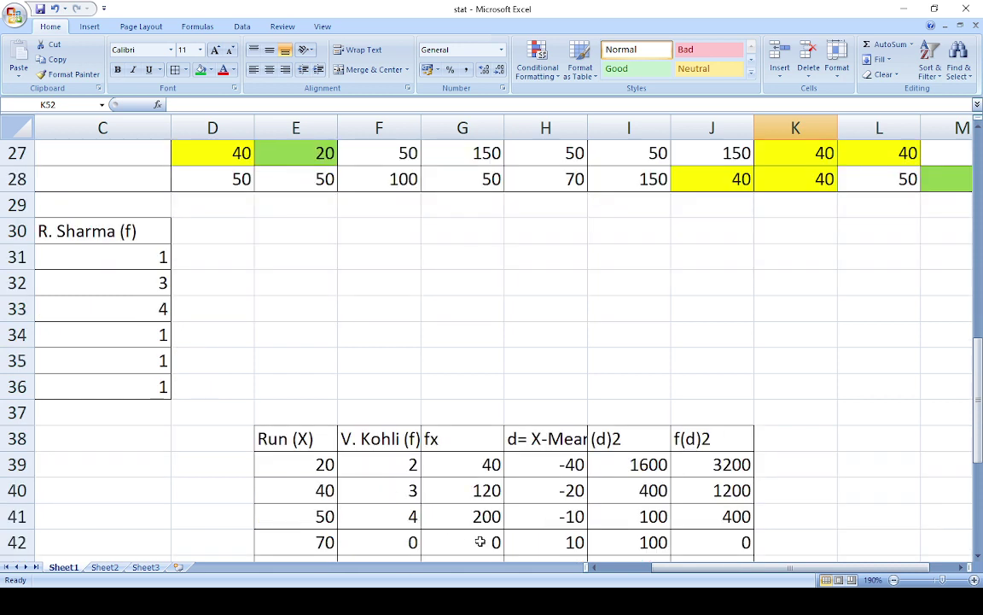
{"action": "left_click_drag", "start_coordinate": [670, 570], "coordinate": [644, 571]}
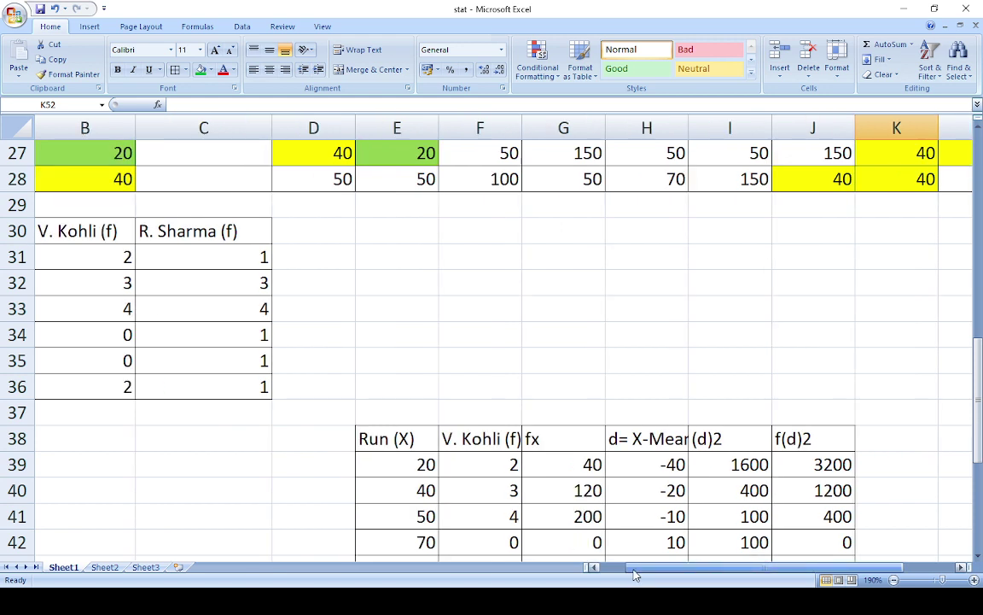
{"action": "left_click_drag", "start_coordinate": [636, 574], "coordinate": [592, 570]}
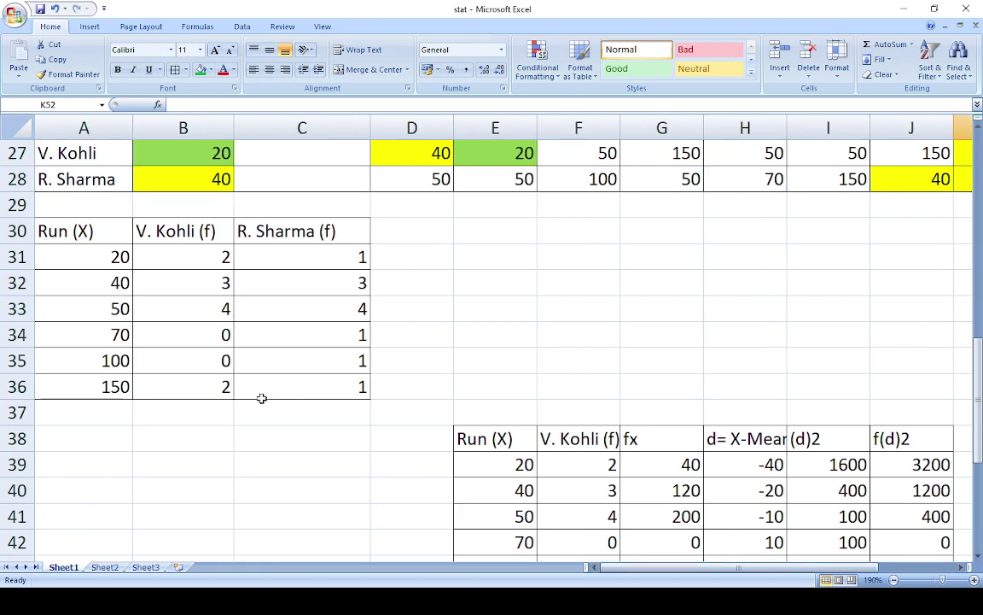
{"action": "scroll", "coordinate": [220, 380], "scroll_direction": "down", "scroll_amount": 2}
{"action": "scroll", "coordinate": [220, 388], "scroll_direction": "up", "scroll_amount": 2}
{"action": "scroll", "coordinate": [219, 384], "scroll_direction": "down", "scroll_amount": 4}
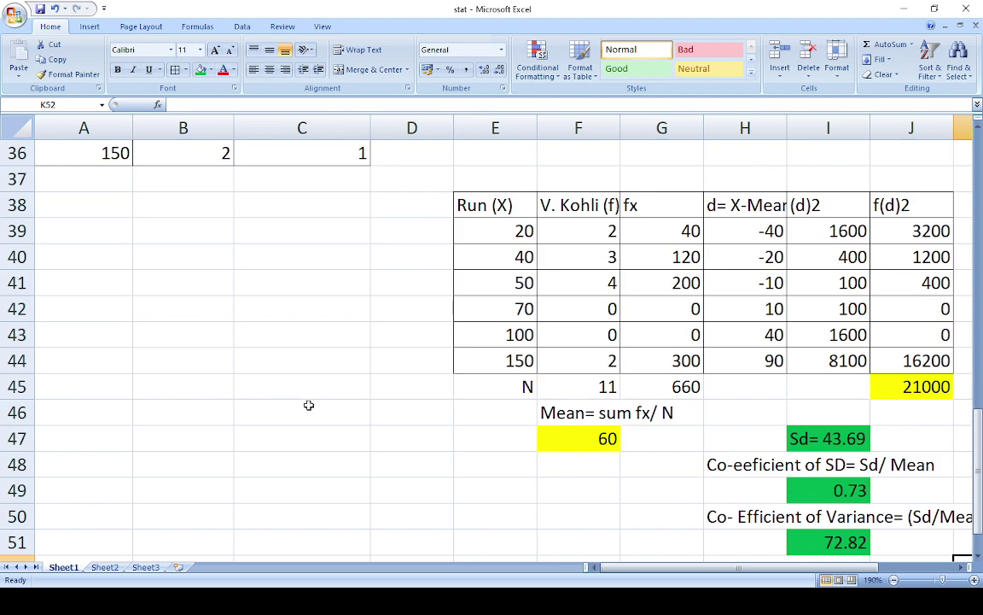
{"action": "left_click_drag", "start_coordinate": [764, 362], "coordinate": [816, 490]}
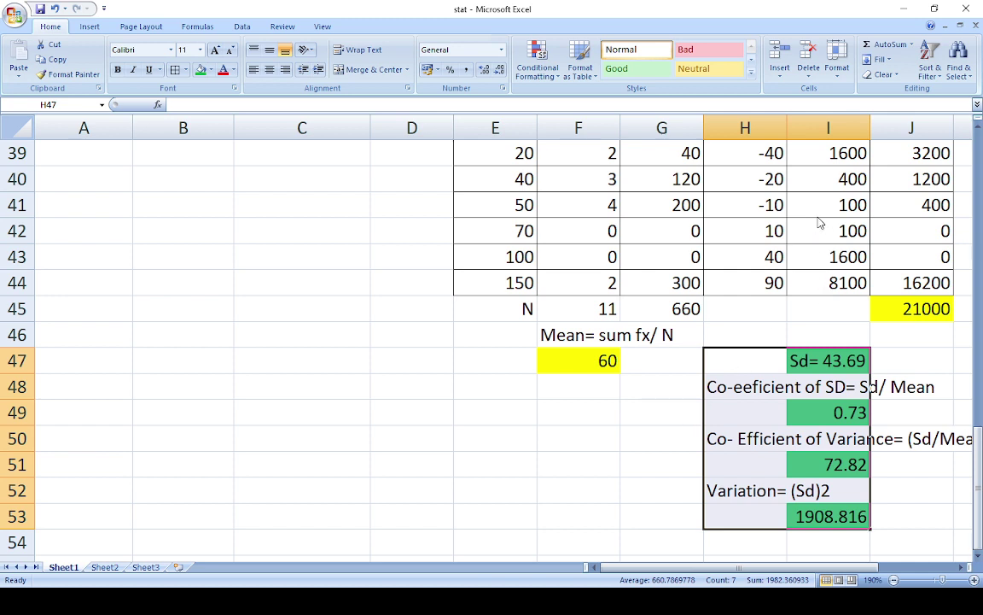
{"action": "key", "text": "ctrl+c"}
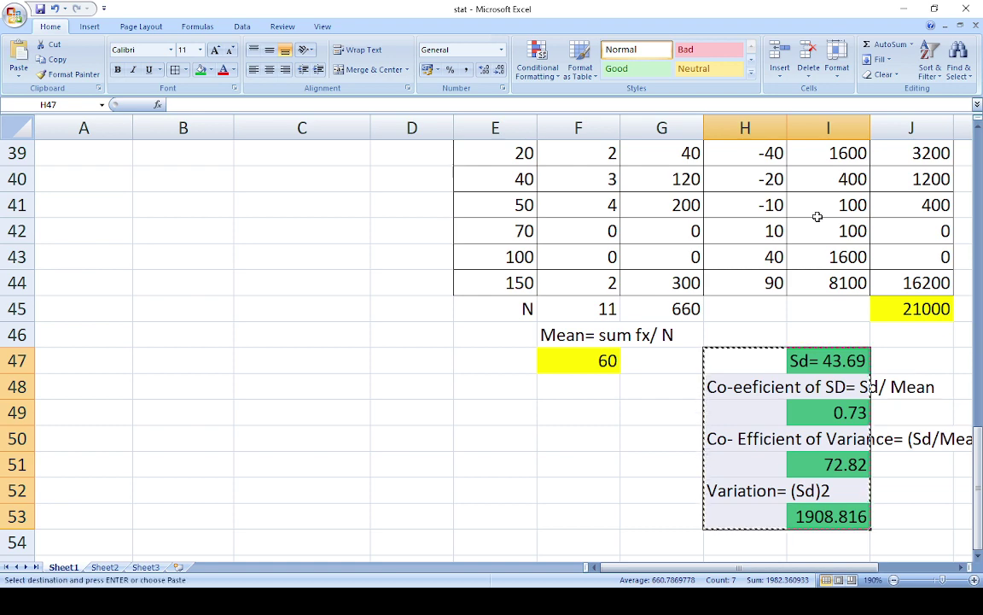
{"action": "double_click", "coordinate": [568, 445]}
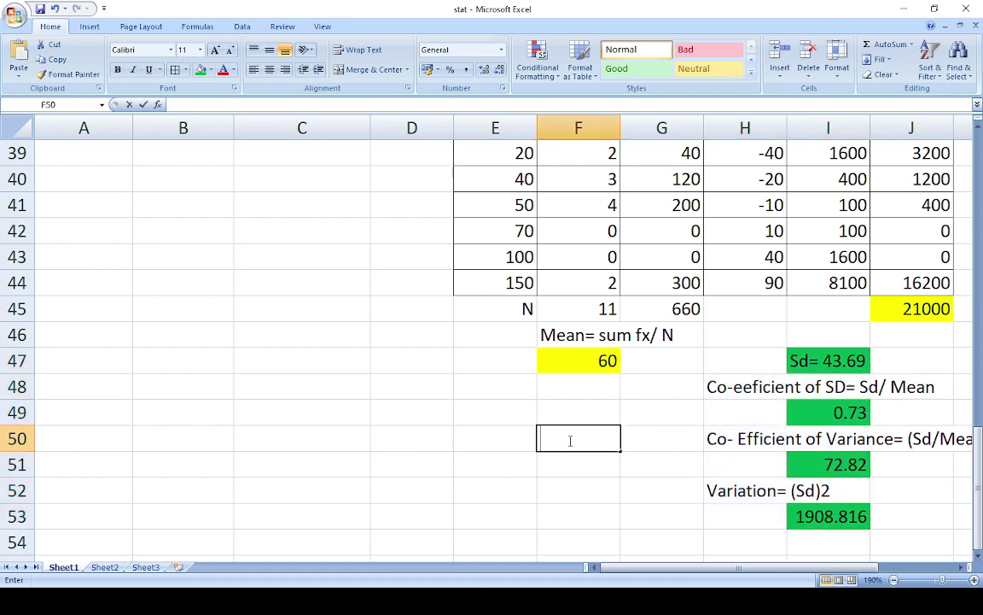
Step: Copy V. Kohli's calculation table E38:J44 and paste it below the results, starting at E56
{"action": "scroll", "coordinate": [567, 437], "scroll_direction": "up", "scroll_amount": 3}
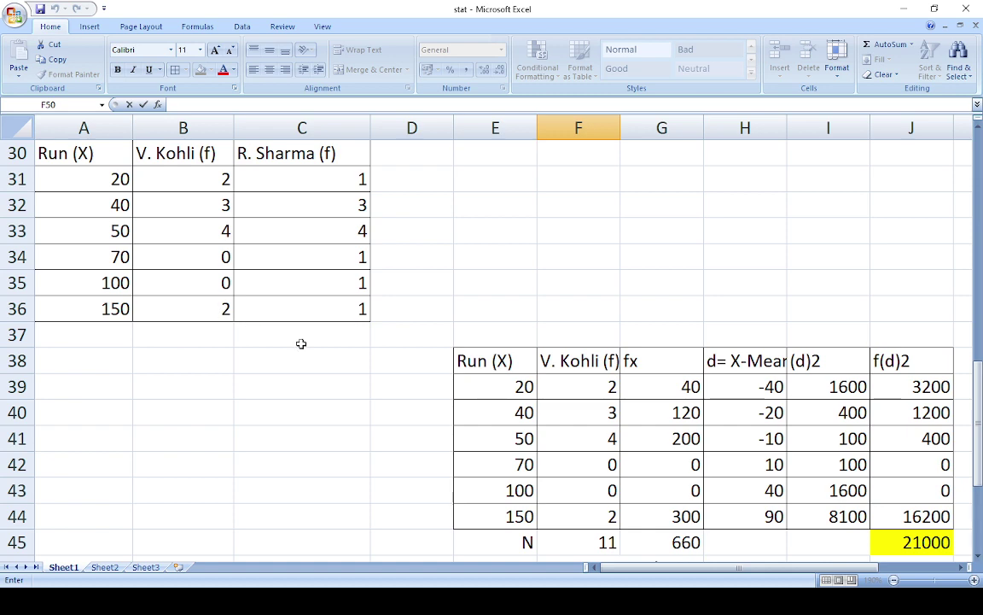
{"action": "left_click_drag", "start_coordinate": [468, 362], "coordinate": [912, 517]}
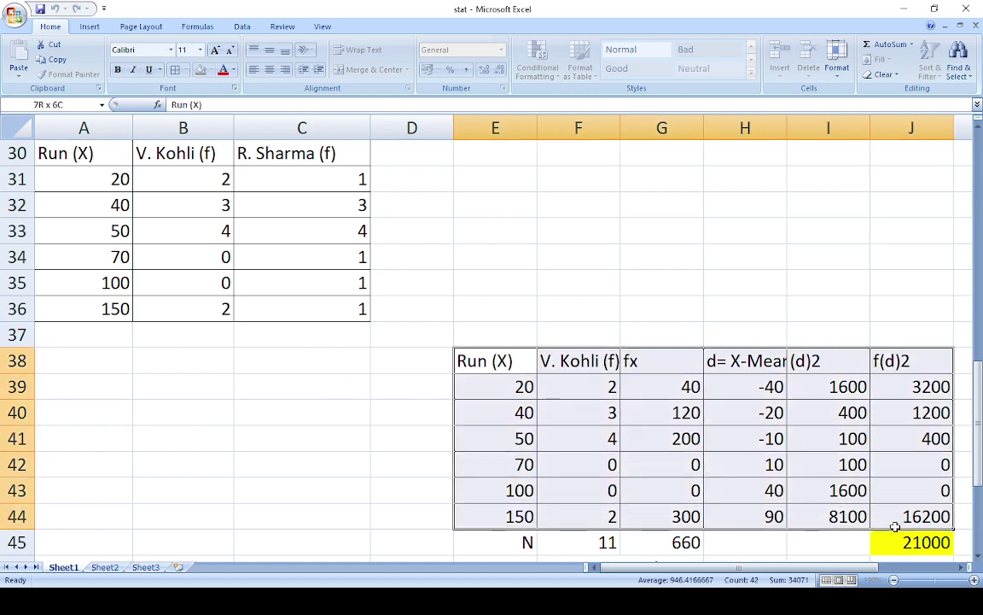
{"action": "key", "text": "ctrl+c"}
{"action": "scroll", "coordinate": [389, 470], "scroll_direction": "down", "scroll_amount": 5}
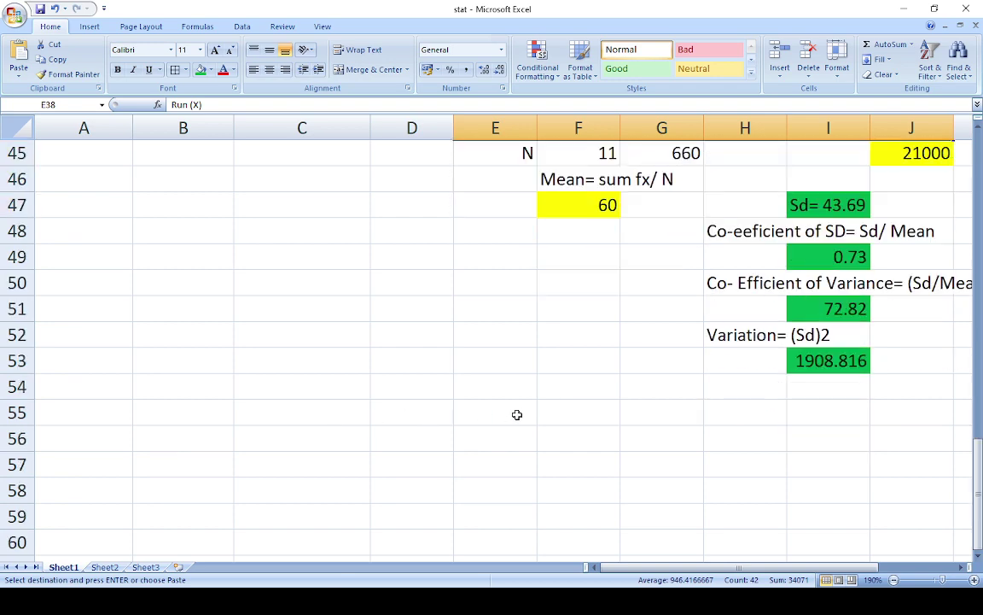
{"action": "left_click", "coordinate": [499, 437]}
{"action": "key", "text": "ctrl+v"}
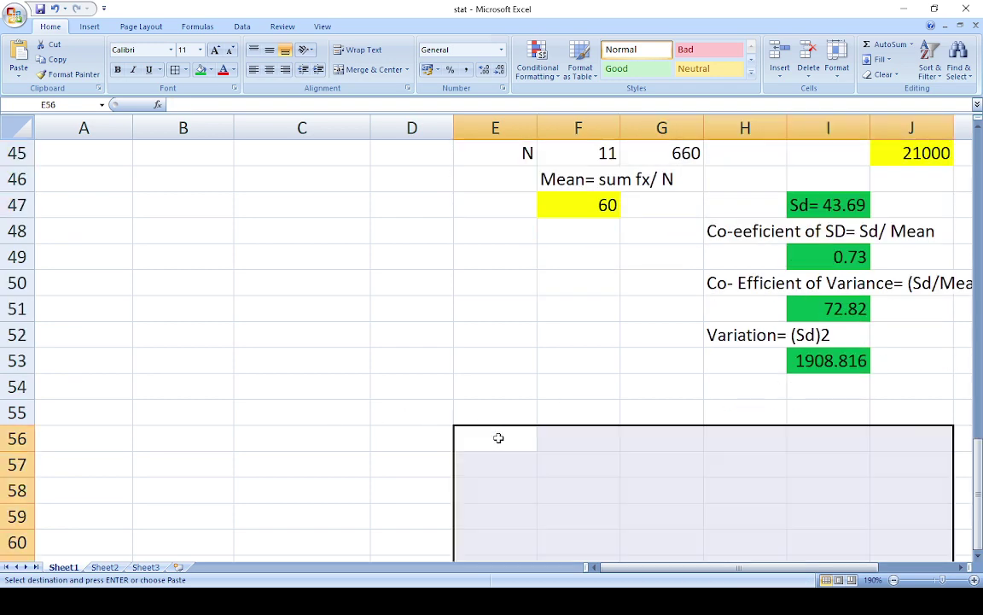
Step: Copy R. Sharma's frequencies from C31:C36 into F57:F62 of the pasted table
{"action": "scroll", "coordinate": [252, 274], "scroll_direction": "up", "scroll_amount": 3}
{"action": "scroll", "coordinate": [252, 274], "scroll_direction": "up", "scroll_amount": 3}
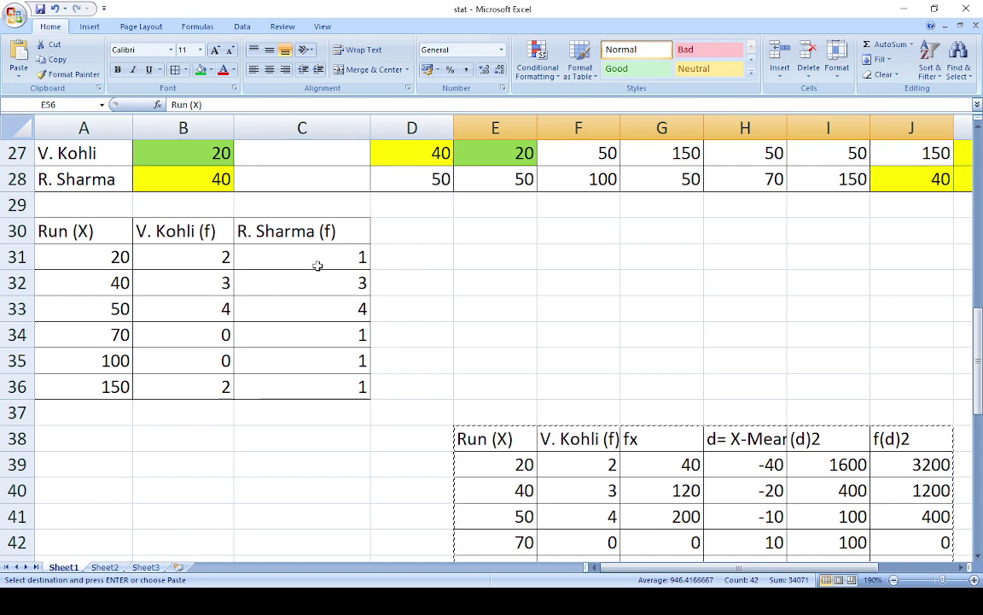
{"action": "left_click_drag", "start_coordinate": [321, 257], "coordinate": [309, 387]}
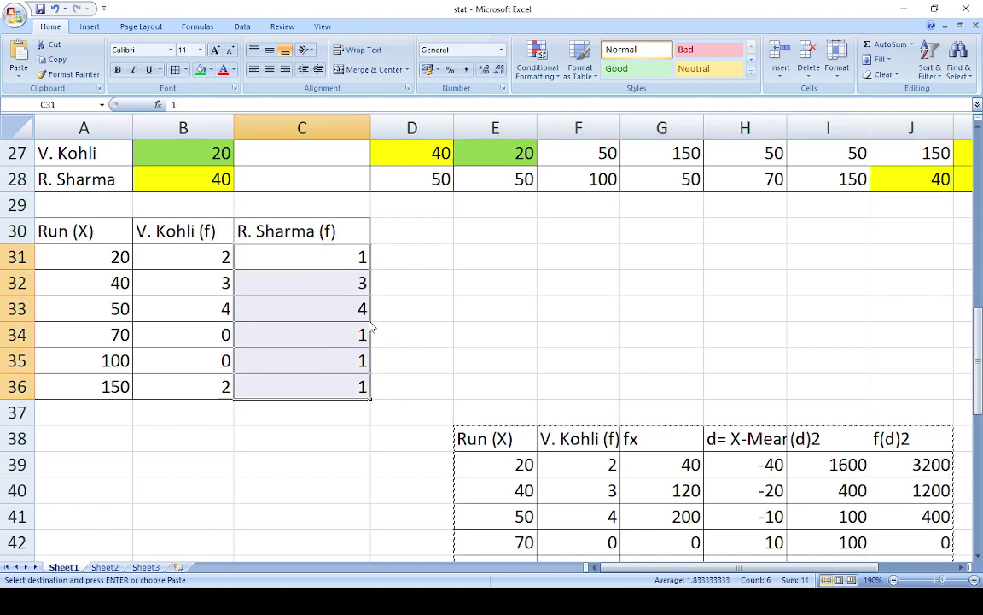
{"action": "scroll", "coordinate": [331, 308], "scroll_direction": "down", "scroll_amount": 4}
{"action": "scroll", "coordinate": [619, 387], "scroll_direction": "down", "scroll_amount": 4}
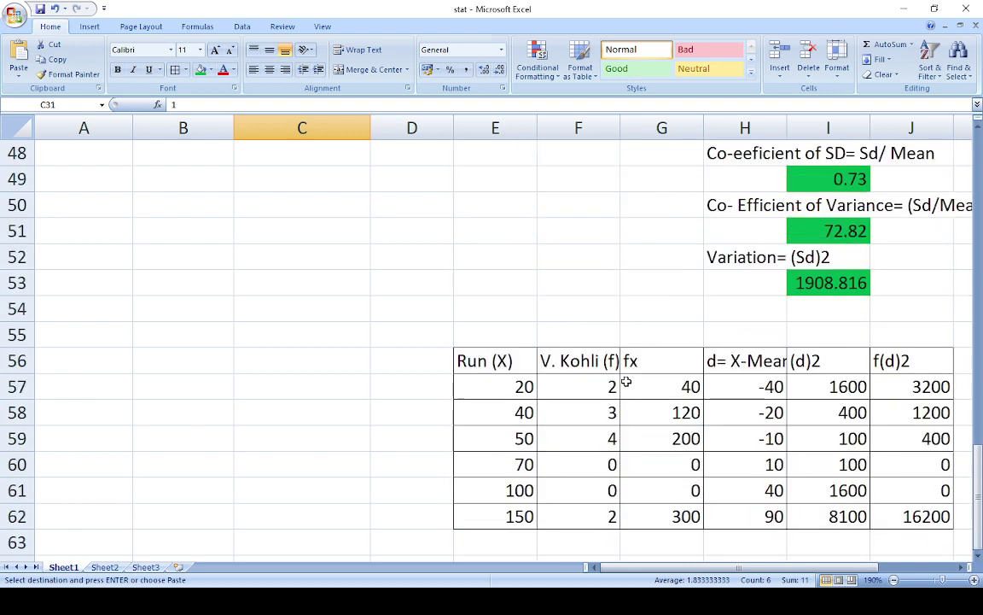
{"action": "left_click_drag", "start_coordinate": [642, 569], "coordinate": [712, 569]}
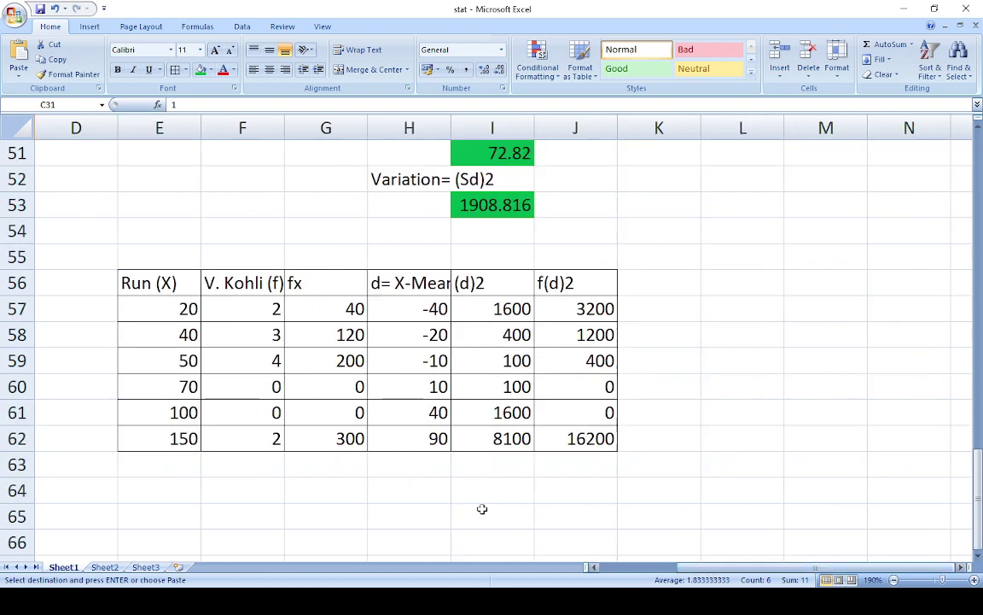
{"action": "left_click", "coordinate": [247, 310]}
{"action": "key", "text": "ctrl+v"}
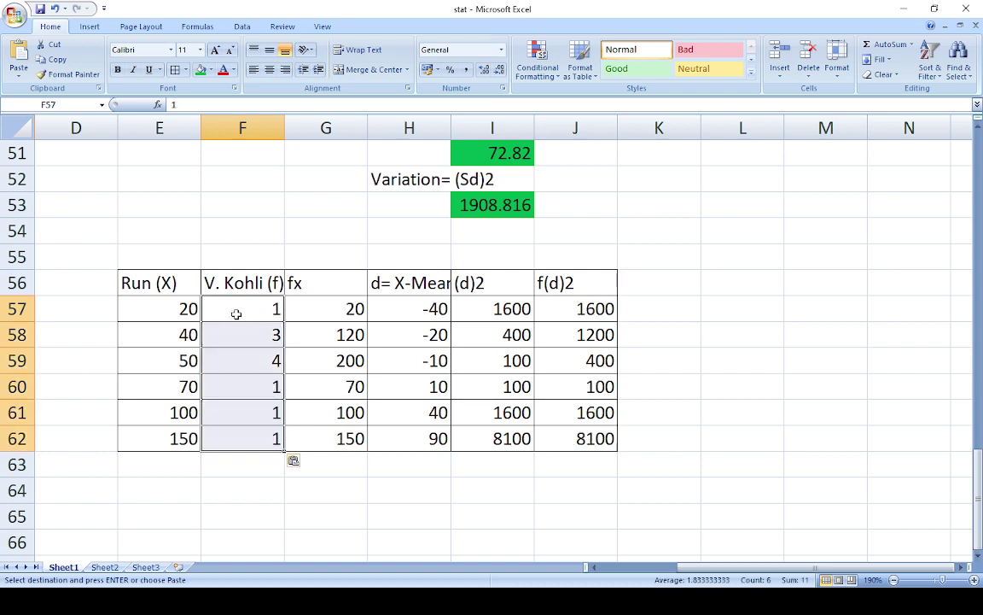
{"action": "left_click", "coordinate": [268, 281]}
{"action": "type", "text": "S"}
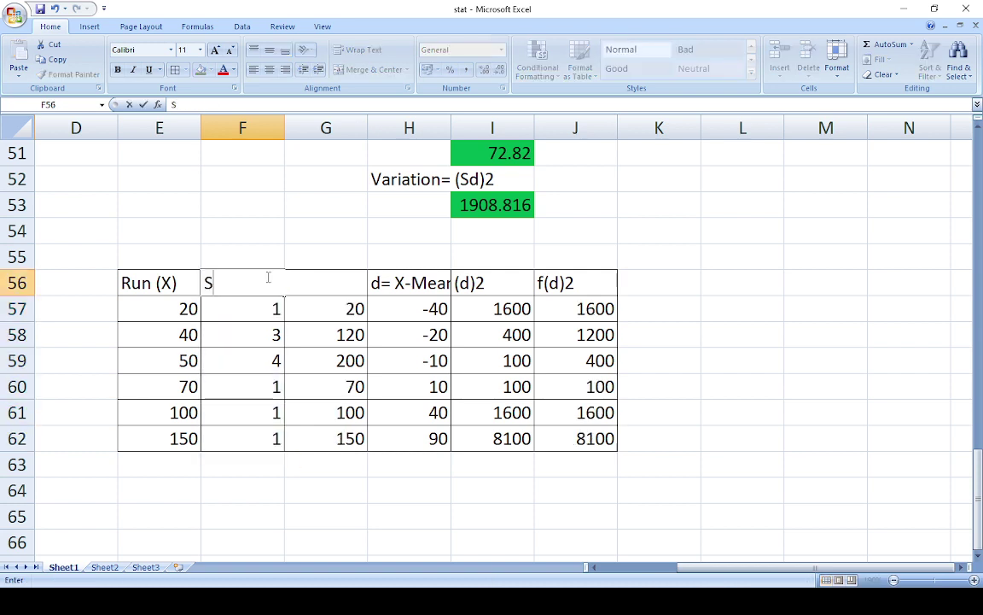
{"action": "type", "text": ". sHARMA"}
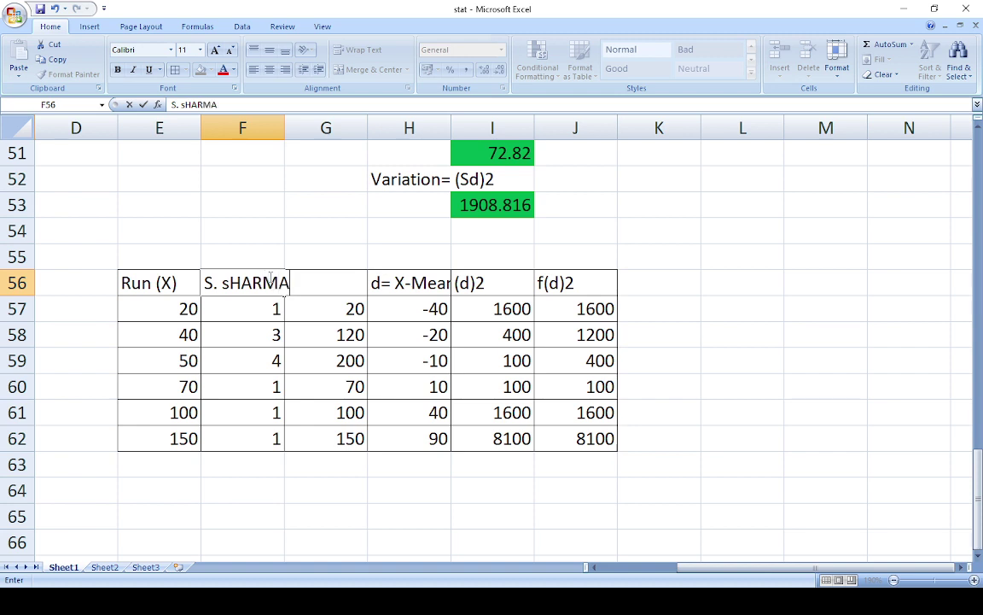
{"action": "left_click", "coordinate": [287, 492]}
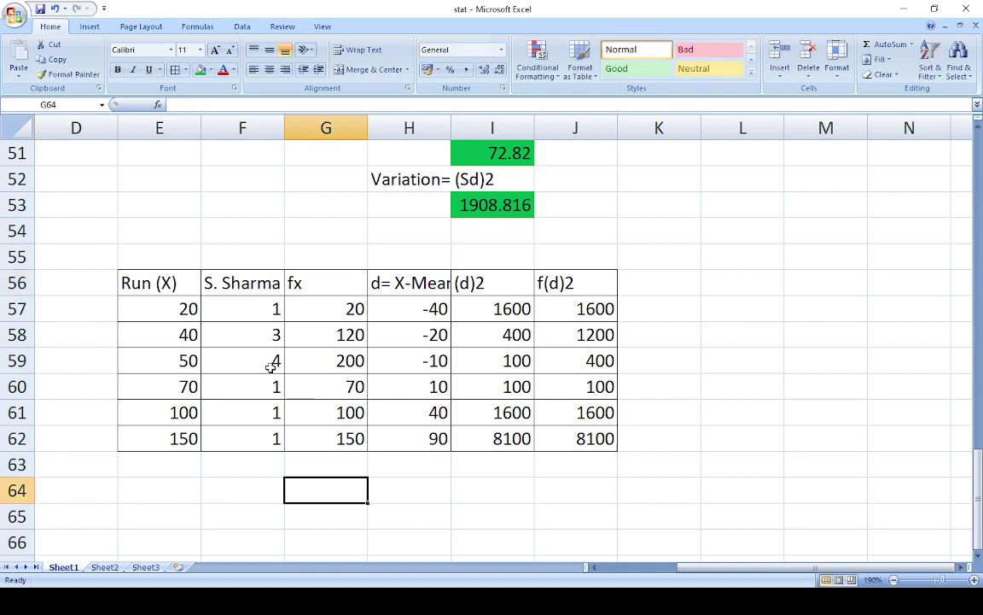
{"action": "double_click", "coordinate": [214, 283]}
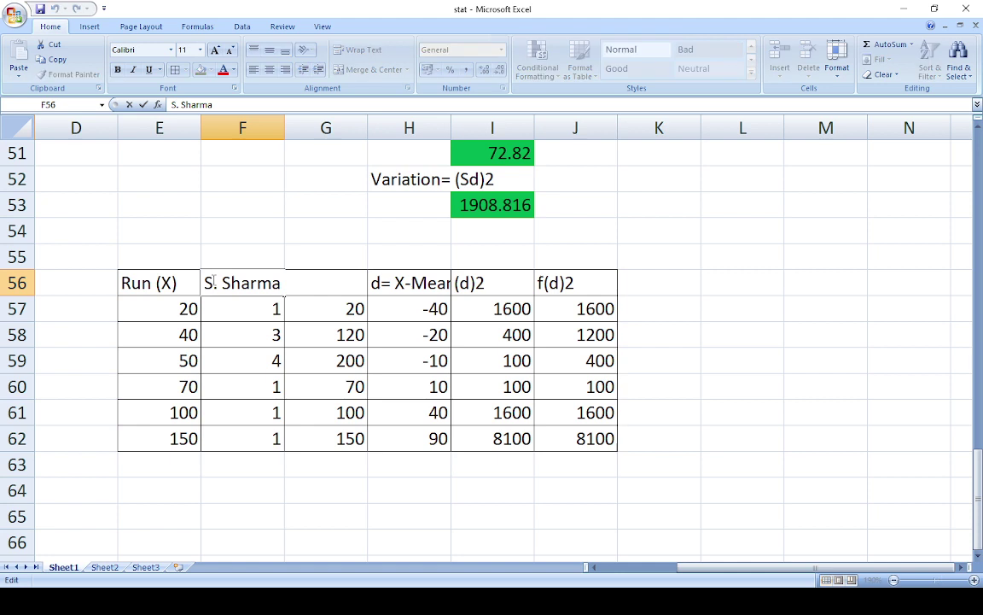
{"action": "key", "text": "BackSpace"}
{"action": "type", "text": "R"}
{"action": "left_click", "coordinate": [290, 487]}
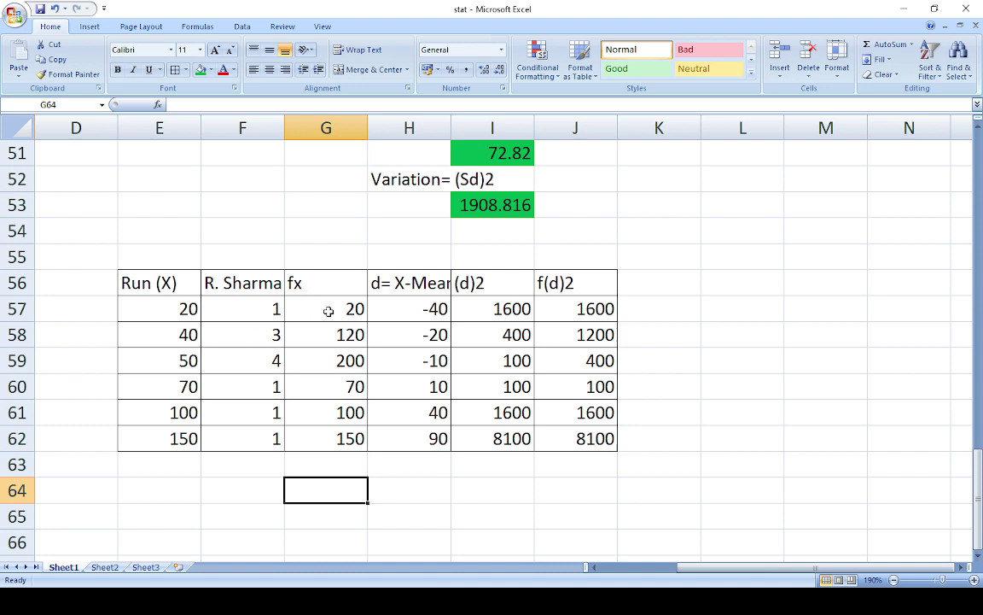
Step: Check the computed columns of R. Sharma's table and total the f(d)2 column in J63 with AutoSum
{"action": "left_click_drag", "start_coordinate": [326, 315], "coordinate": [350, 430]}
{"action": "left_click_drag", "start_coordinate": [401, 306], "coordinate": [421, 440]}
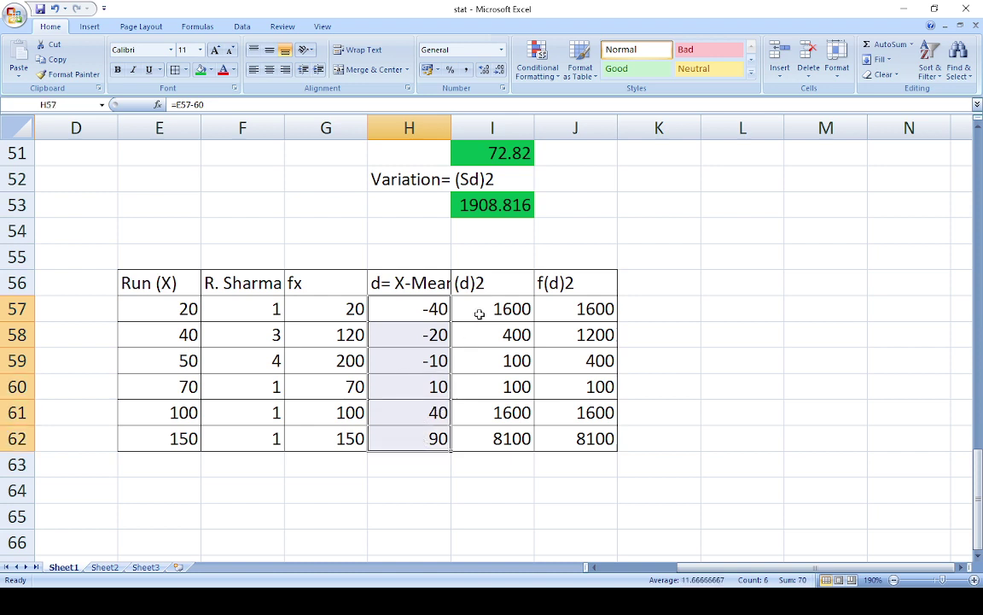
{"action": "left_click_drag", "start_coordinate": [482, 311], "coordinate": [496, 425]}
{"action": "left_click_drag", "start_coordinate": [564, 311], "coordinate": [583, 444]}
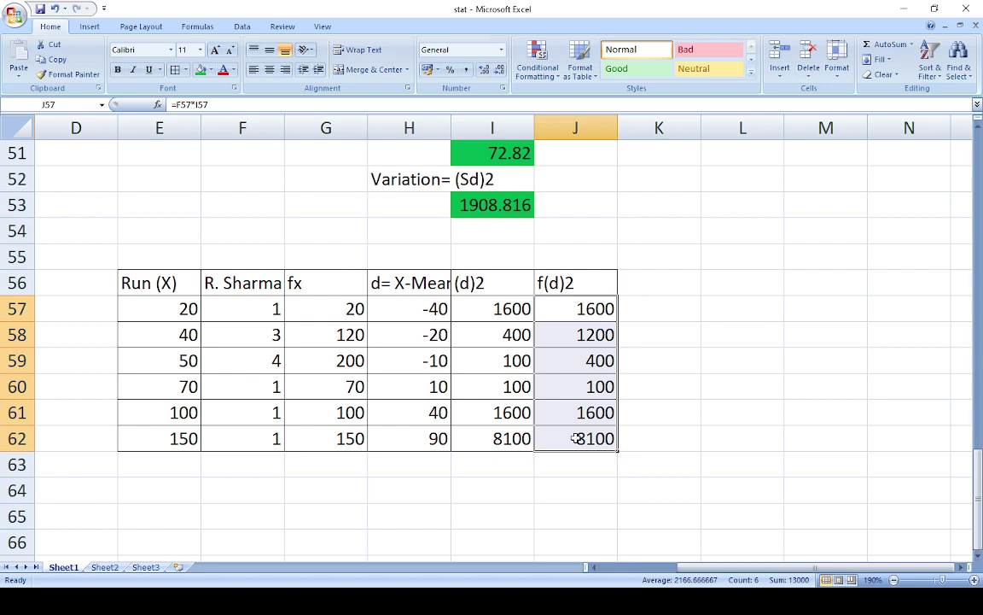
{"action": "left_click", "coordinate": [403, 485]}
{"action": "left_click_drag", "start_coordinate": [576, 309], "coordinate": [588, 461]}
{"action": "left_click", "coordinate": [886, 45]}
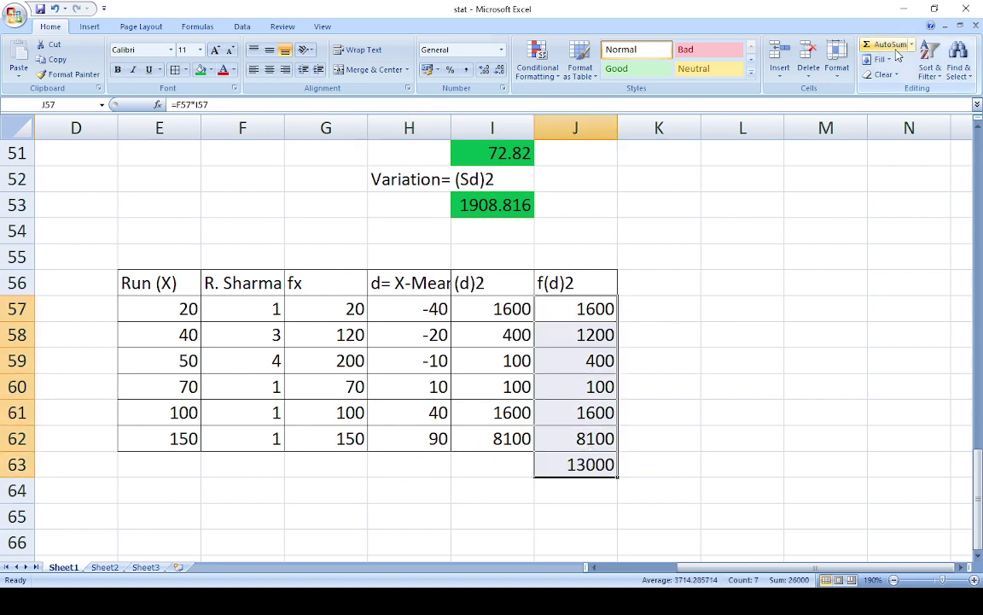
{"action": "left_click", "coordinate": [747, 408]}
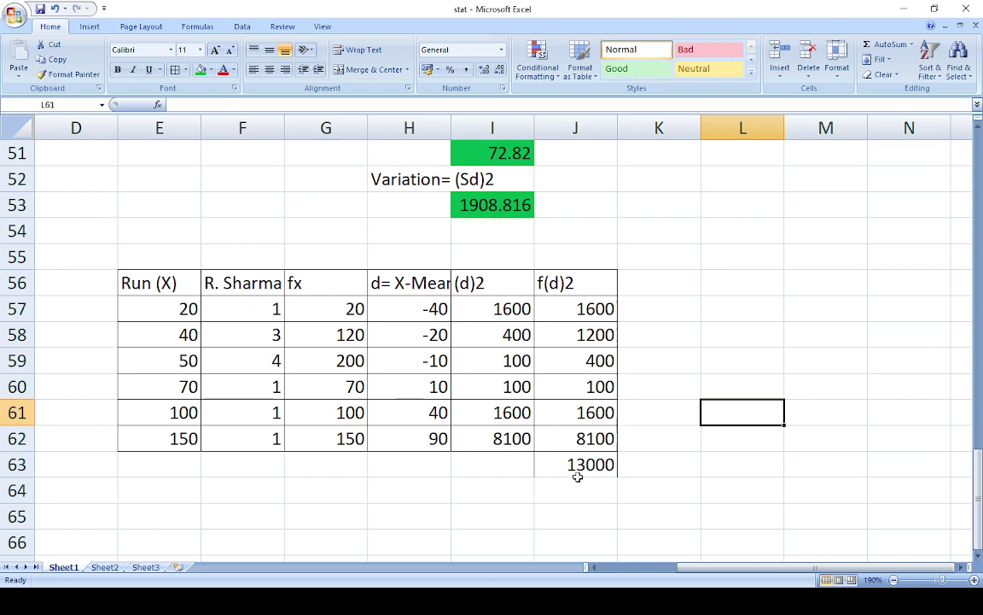
{"action": "scroll", "coordinate": [412, 416], "scroll_direction": "up", "scroll_amount": 2}
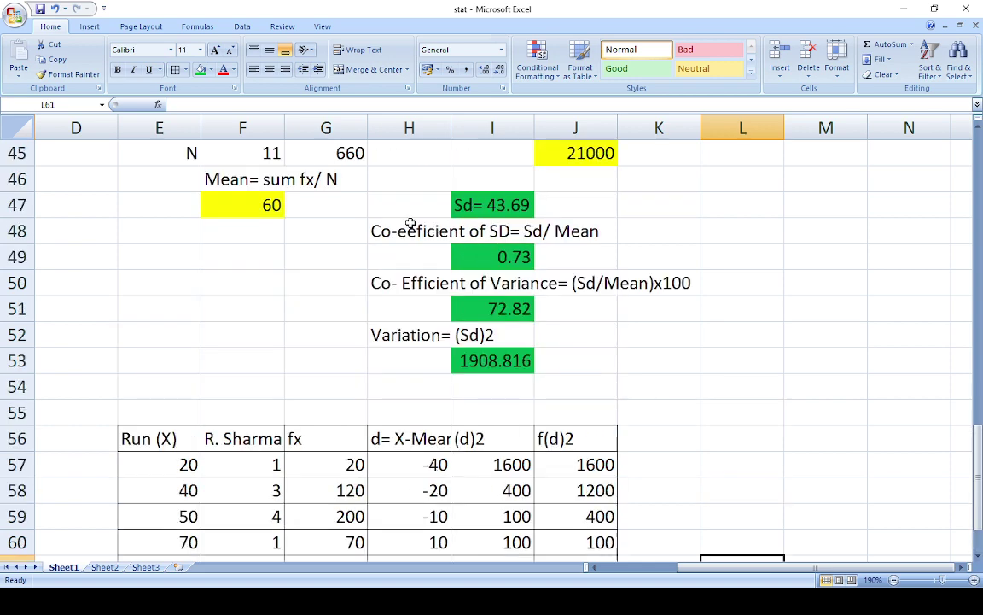
{"action": "left_click_drag", "start_coordinate": [410, 207], "coordinate": [461, 357]}
{"action": "key", "text": "ctrl+c"}
{"action": "scroll", "coordinate": [411, 358], "scroll_direction": "down", "scroll_amount": 5}
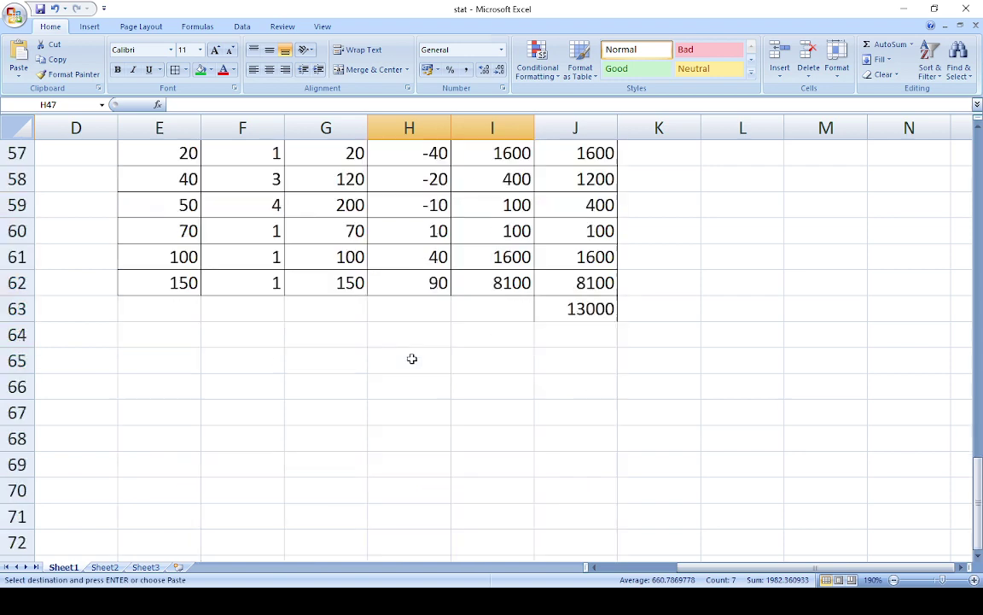
{"action": "left_click", "coordinate": [383, 285]}
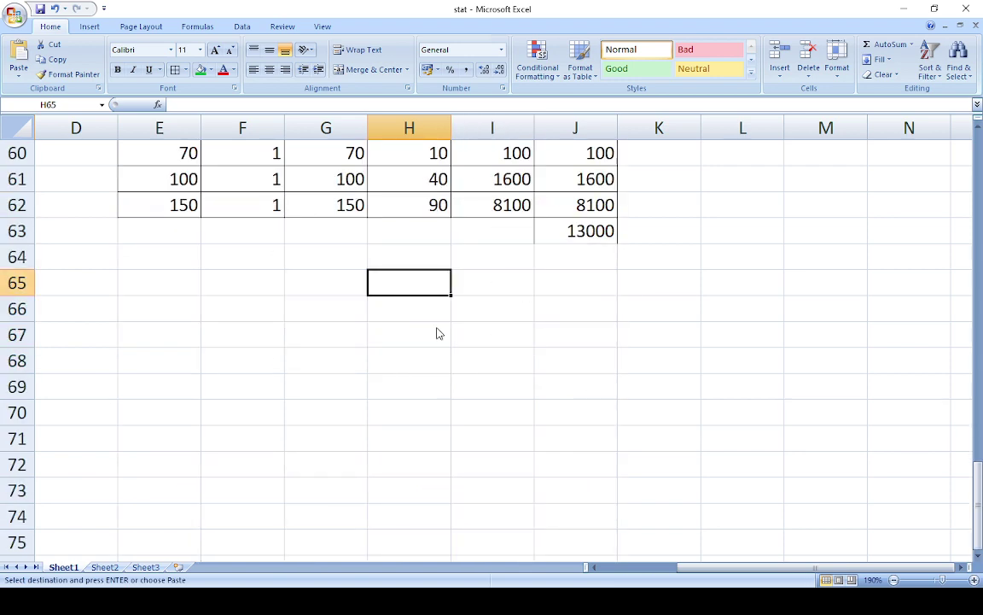
{"action": "key", "text": "ctrl+v"}
{"action": "left_click", "coordinate": [597, 380]}
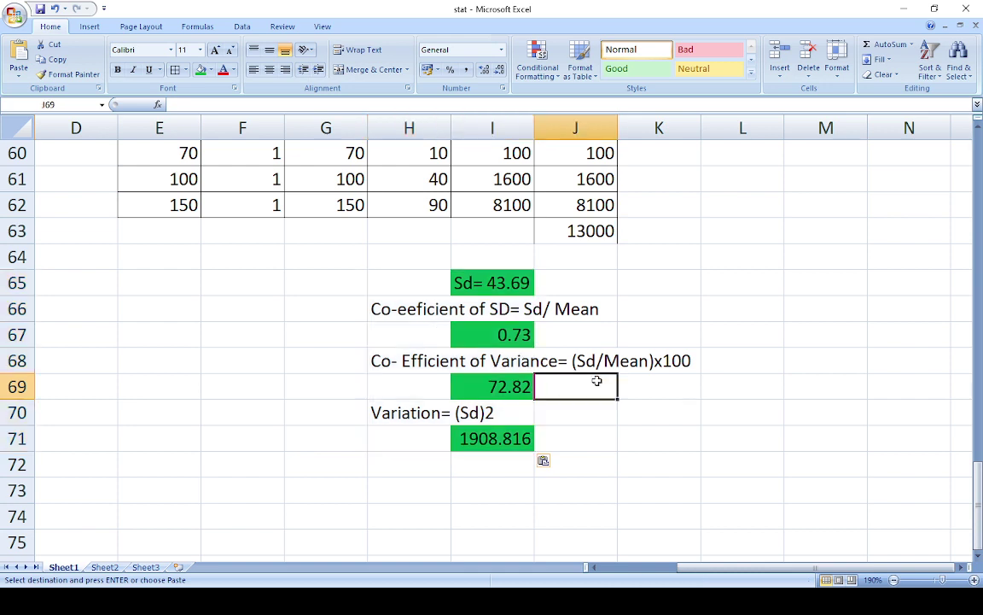
{"action": "scroll", "coordinate": [487, 338], "scroll_direction": "up", "scroll_amount": 1}
{"action": "double_click", "coordinate": [505, 360]}
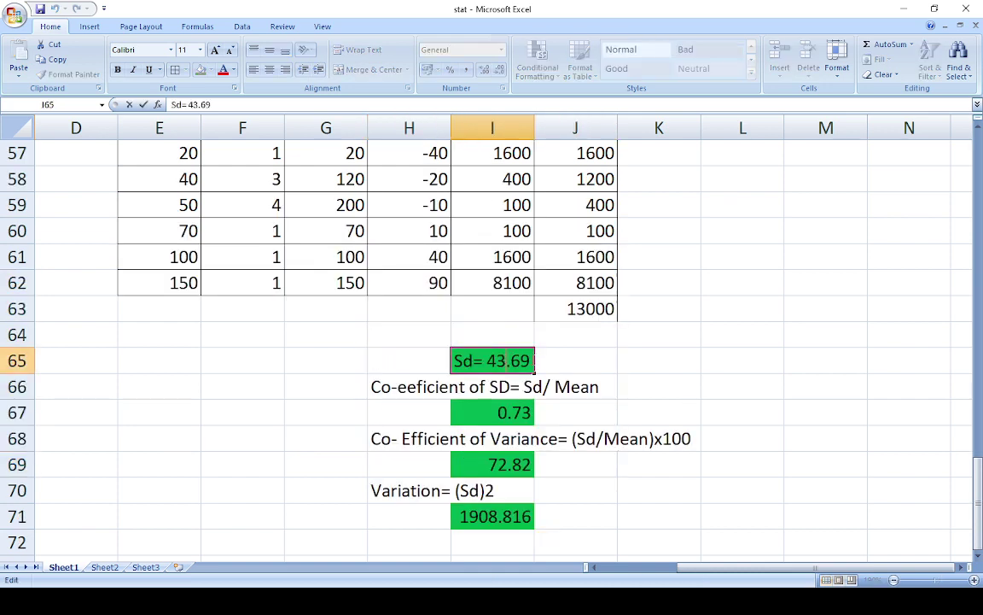
{"action": "key", "text": "BackSpace"}
{"action": "key", "text": "BackSpace"}
{"action": "key", "text": "BackSpace"}
{"action": "key", "text": "BackSpace"}
{"action": "key", "text": "BackSpace"}
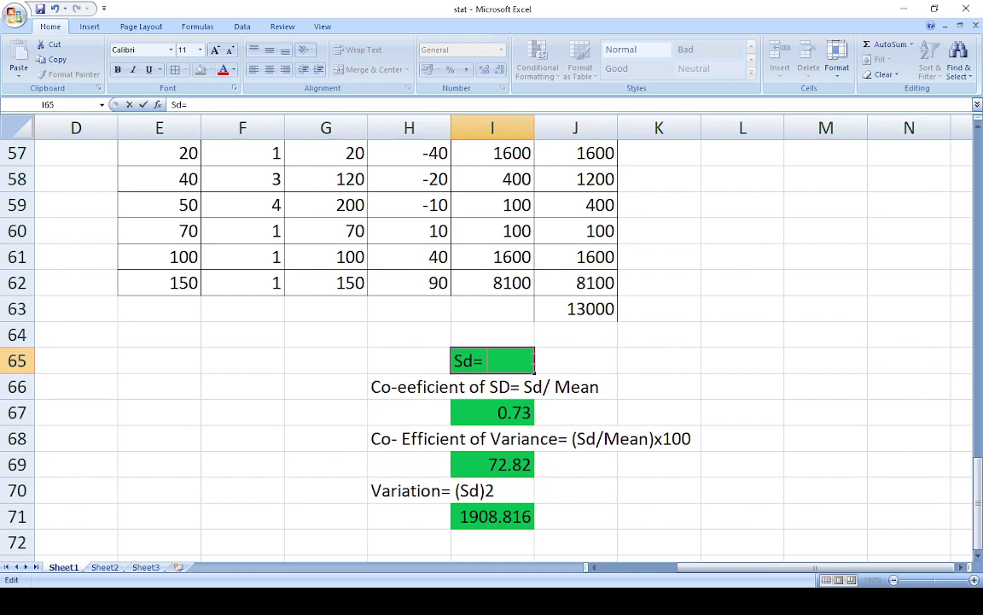
{"action": "scroll", "coordinate": [535, 362], "scroll_direction": "up", "scroll_amount": 1}
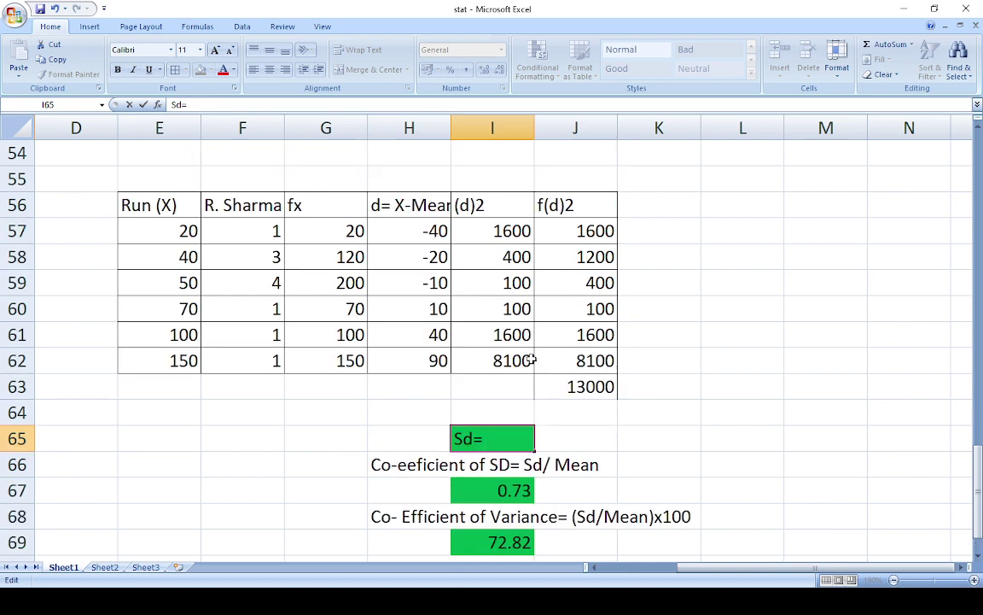
{"action": "key", "text": "BackSpace"}
Step: Total R. Sharma's frequencies F57:F62 in F63 with AutoSum
{"action": "left_click_drag", "start_coordinate": [227, 232], "coordinate": [254, 373]}
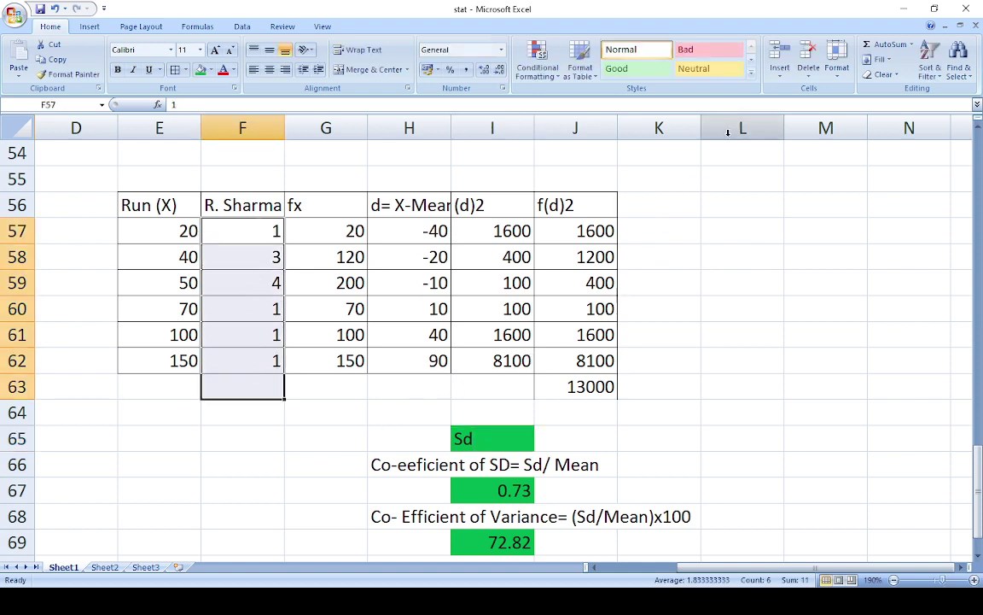
{"action": "left_click", "coordinate": [888, 45]}
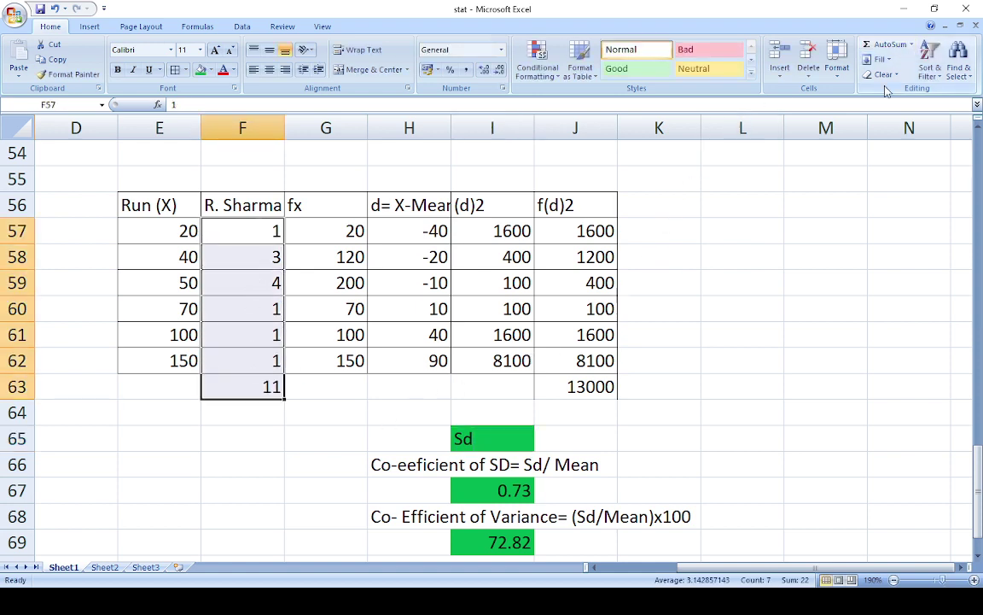
{"action": "left_click", "coordinate": [510, 438]}
{"action": "double_click", "coordinate": [510, 438]}
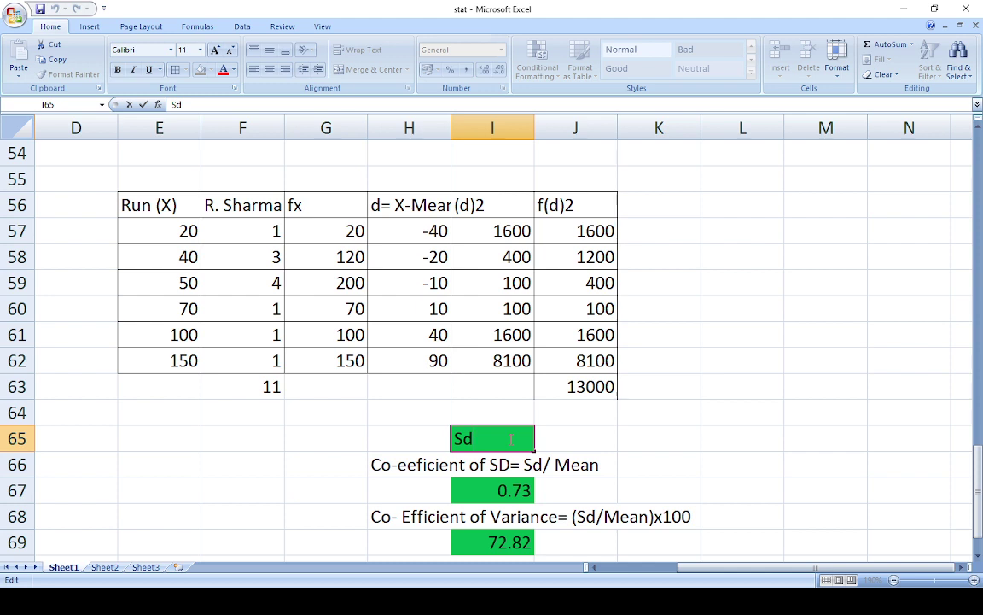
{"action": "type", "text": "1"}
{"action": "key", "text": "BackSpace"}
{"action": "type", "text": "=114.02"}
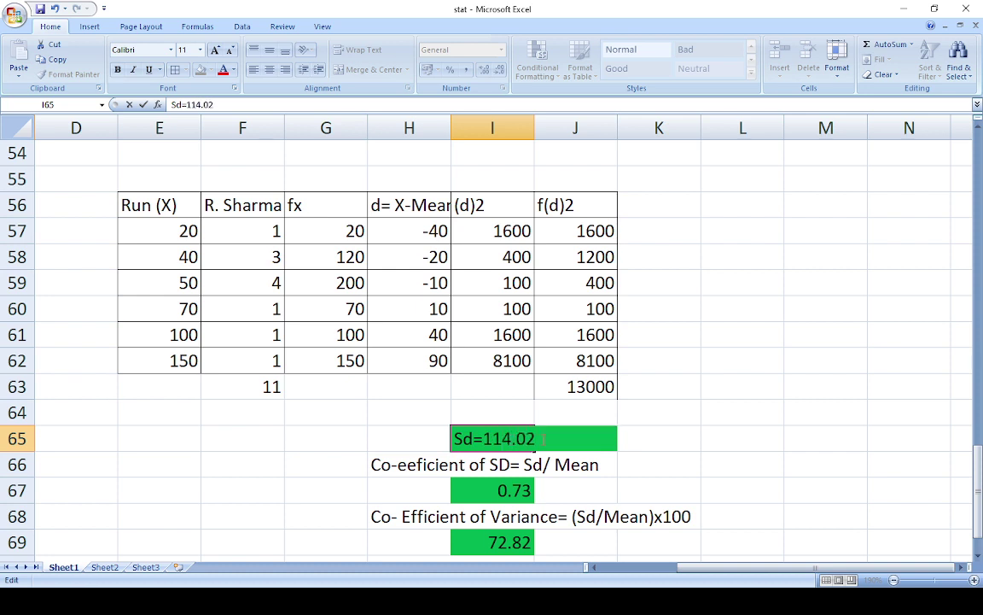
{"action": "left_click", "coordinate": [641, 438]}
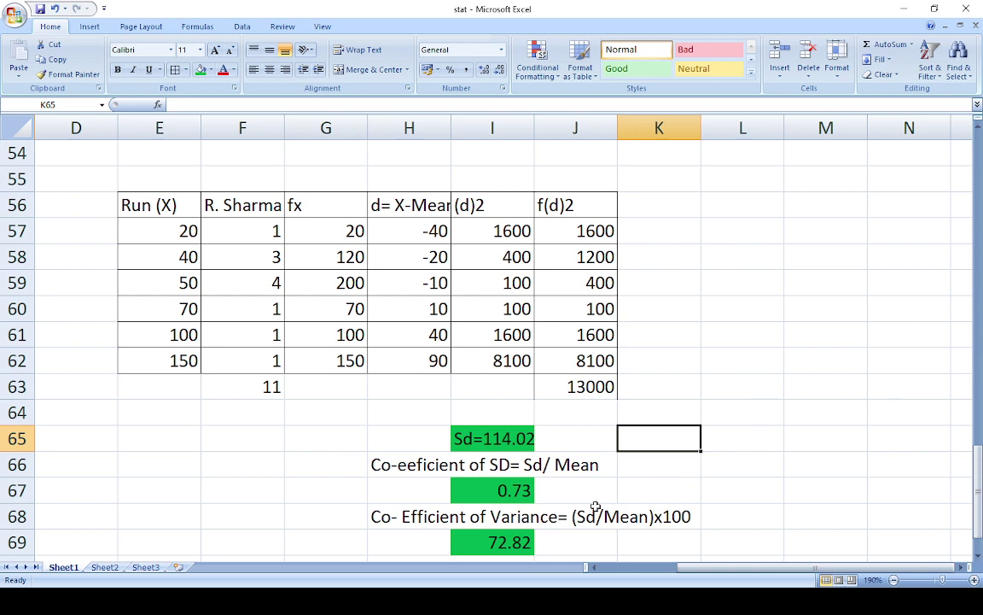
Step: Change R. Sharma's coefficient of SD formula in I67 to =114.02/60
{"action": "left_click", "coordinate": [510, 493]}
{"action": "double_click", "coordinate": [510, 492]}
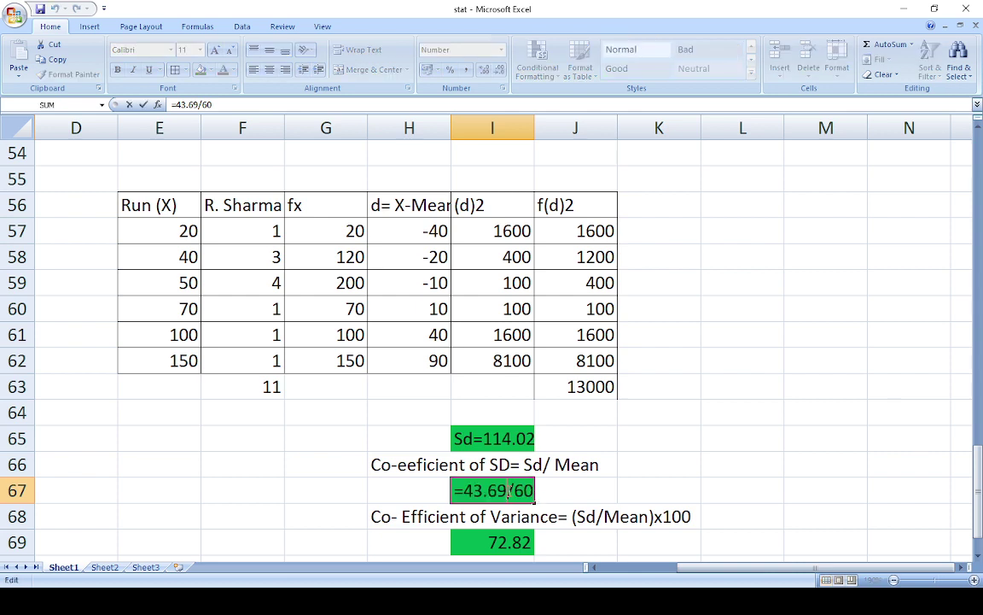
{"action": "key", "text": "BackSpace"}
{"action": "key", "text": "BackSpace"}
{"action": "key", "text": "BackSpace"}
{"action": "key", "text": "BackSpace"}
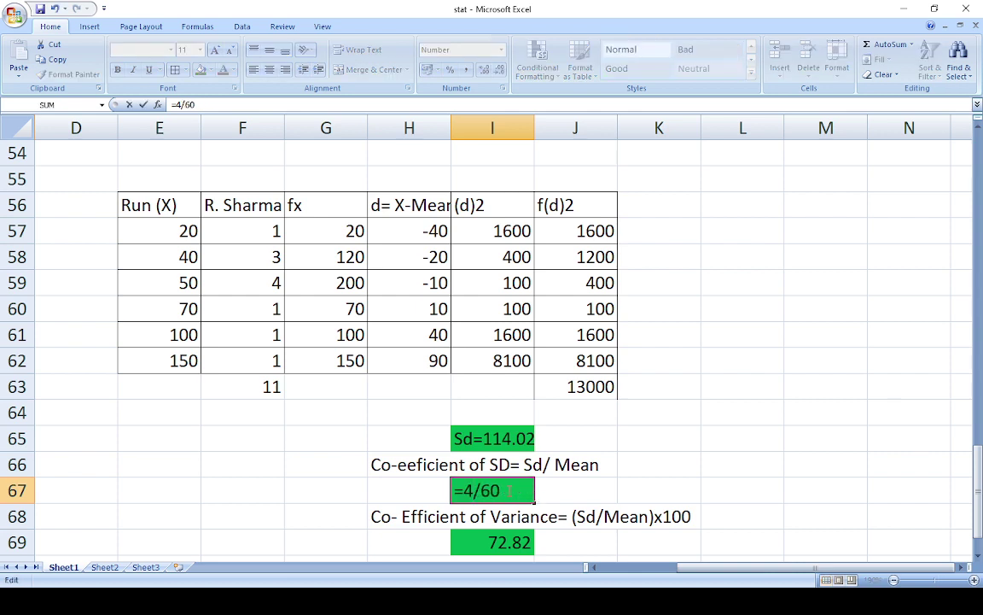
{"action": "key", "text": "BackSpace"}
{"action": "type", "text": "114"}
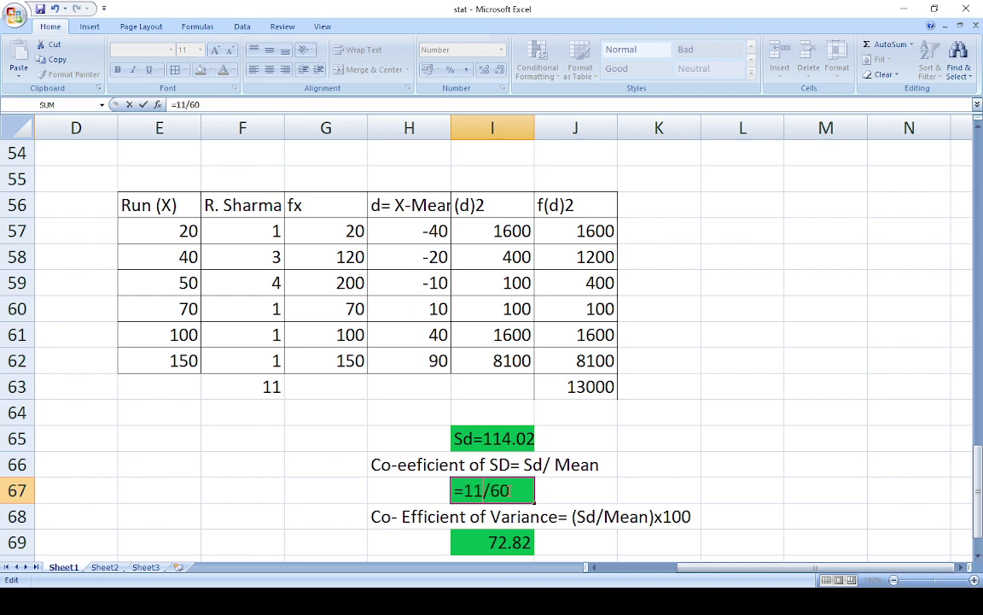
{"action": "type", "text": ".02"}
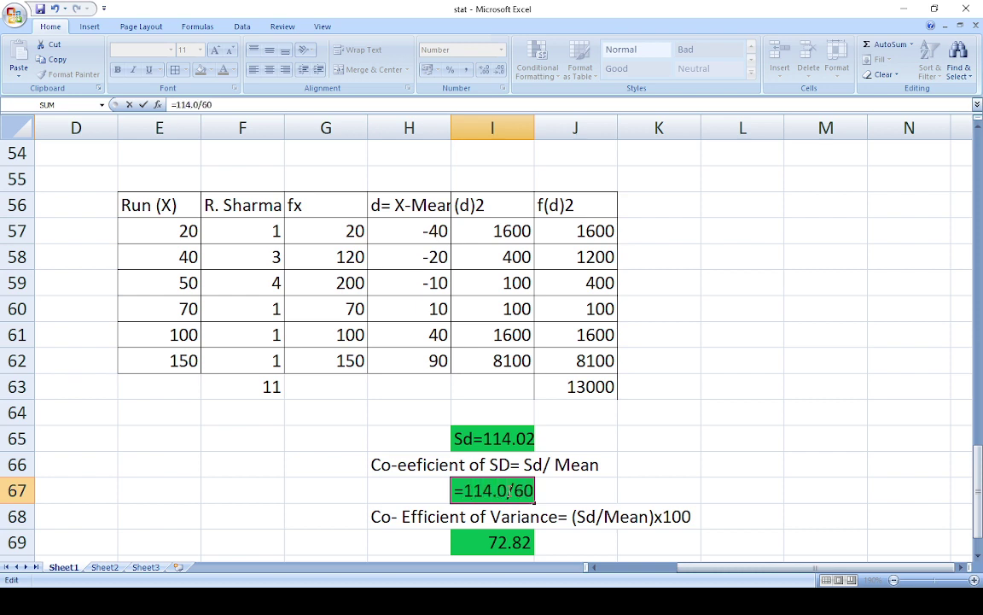
{"action": "key", "text": "Return"}
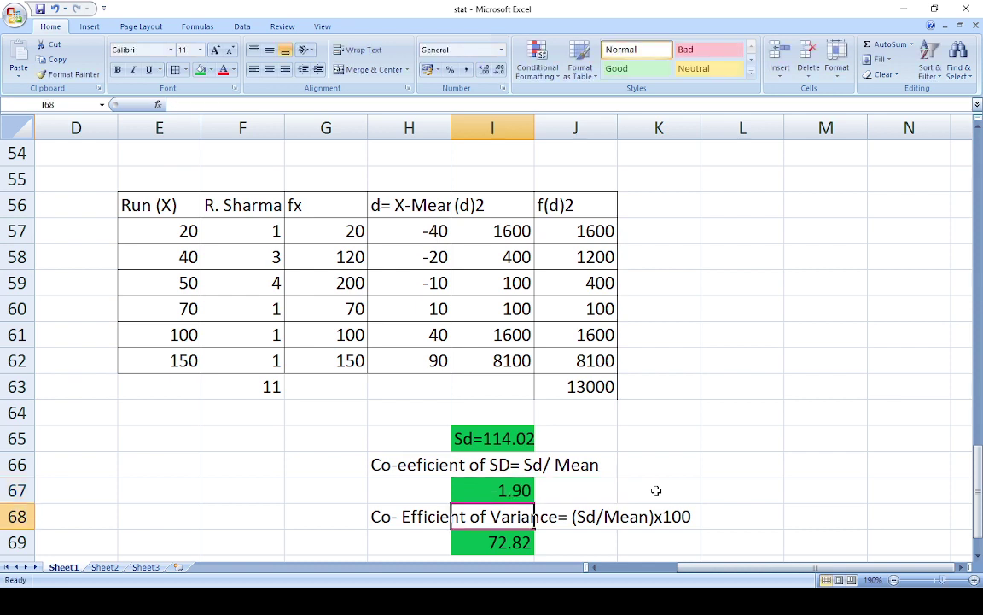
{"action": "scroll", "coordinate": [450, 540], "scroll_direction": "down", "scroll_amount": 1}
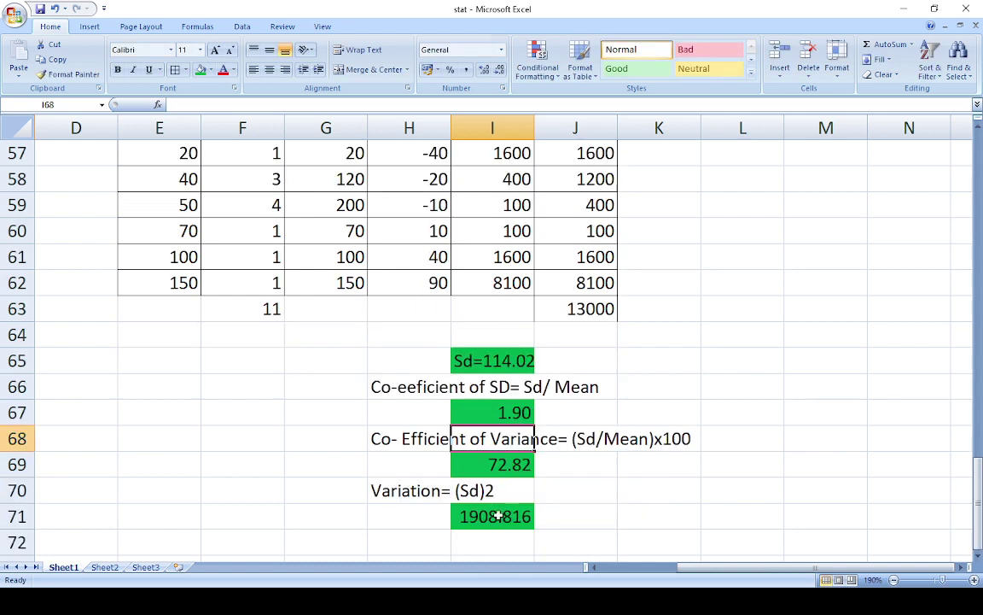
{"action": "double_click", "coordinate": [510, 464]}
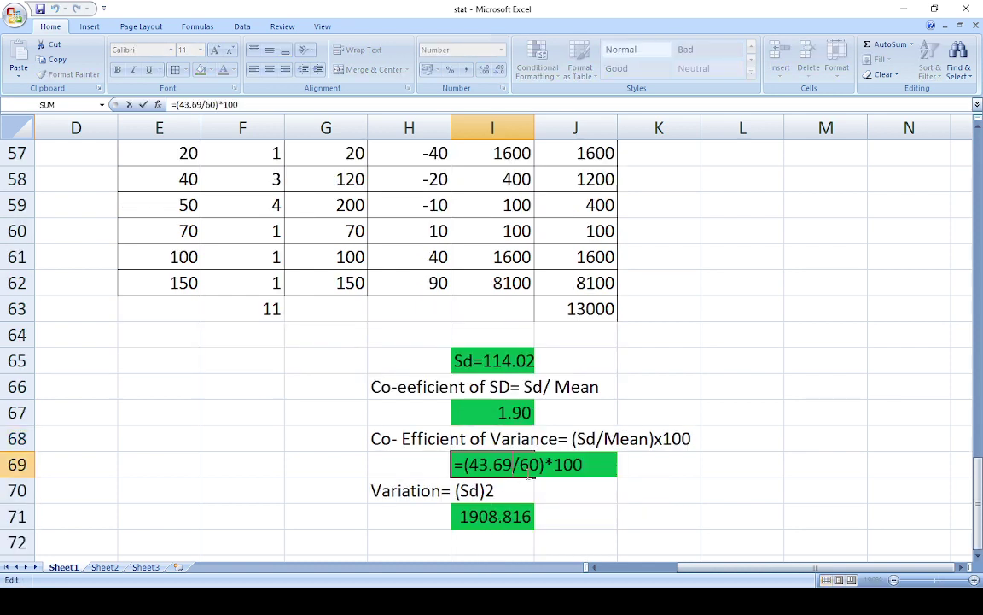
{"action": "key", "text": "BackSpace"}
{"action": "key", "text": "BackSpace"}
{"action": "key", "text": "BackSpace"}
{"action": "key", "text": "BackSpace"}
{"action": "key", "text": "BackSpace"}
{"action": "type", "text": "114"}
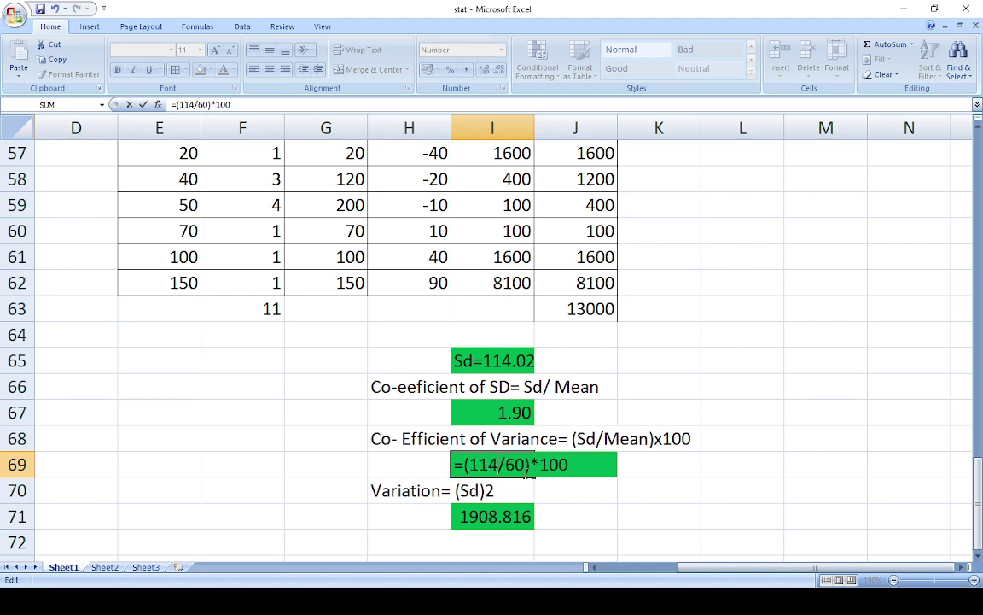
{"action": "type", "text": ".02"}
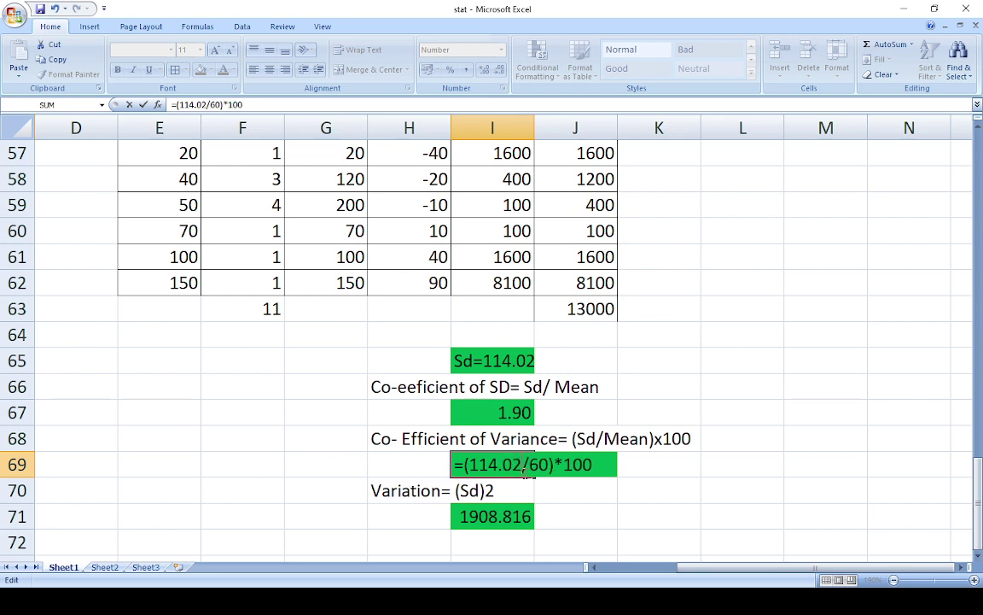
{"action": "key", "text": "Return"}
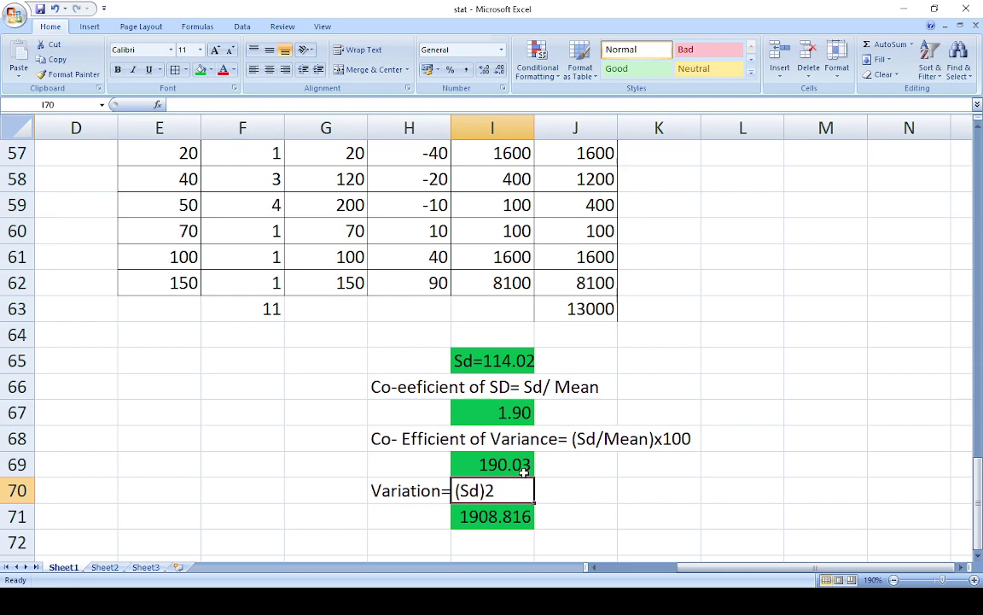
Step: Total the fx column G57:G62 of R. Sharma's table in G63 with AutoSum
{"action": "scroll", "coordinate": [373, 427], "scroll_direction": "up", "scroll_amount": 2}
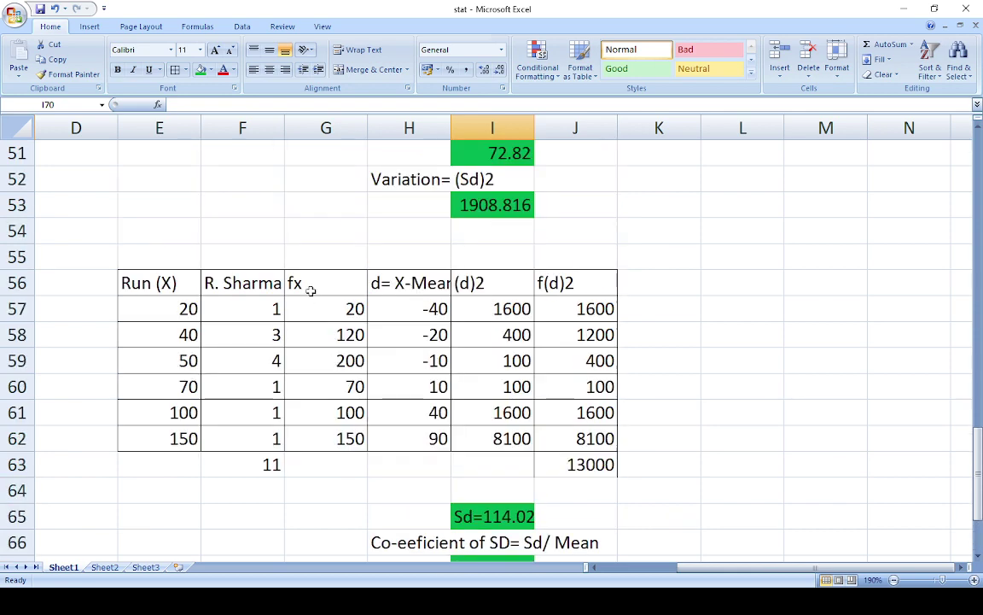
{"action": "left_click_drag", "start_coordinate": [310, 309], "coordinate": [327, 459]}
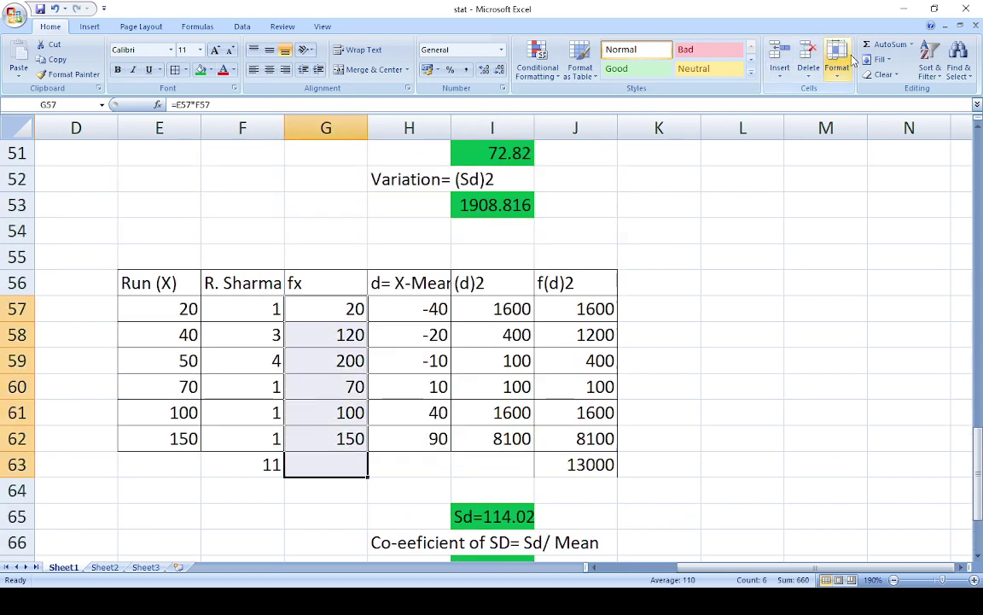
{"action": "left_click", "coordinate": [888, 43]}
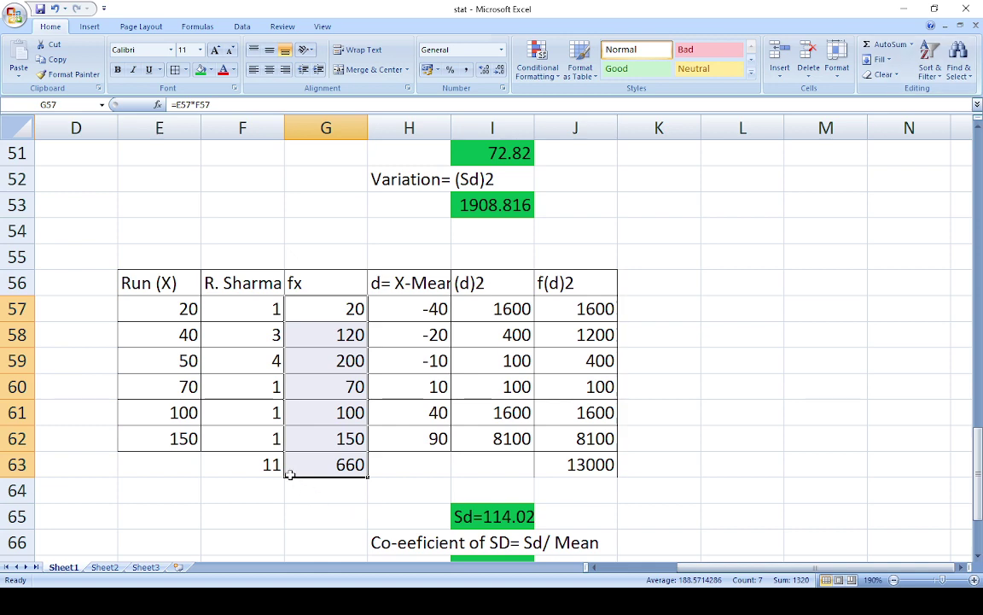
{"action": "scroll", "coordinate": [291, 474], "scroll_direction": "down", "scroll_amount": 1}
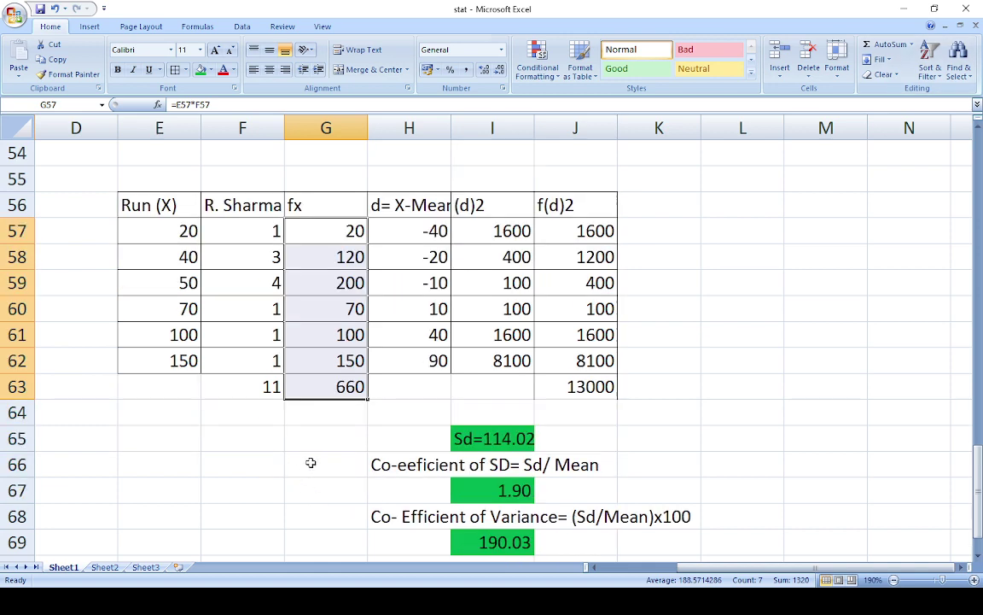
{"action": "scroll", "coordinate": [326, 465], "scroll_direction": "down", "scroll_amount": 1}
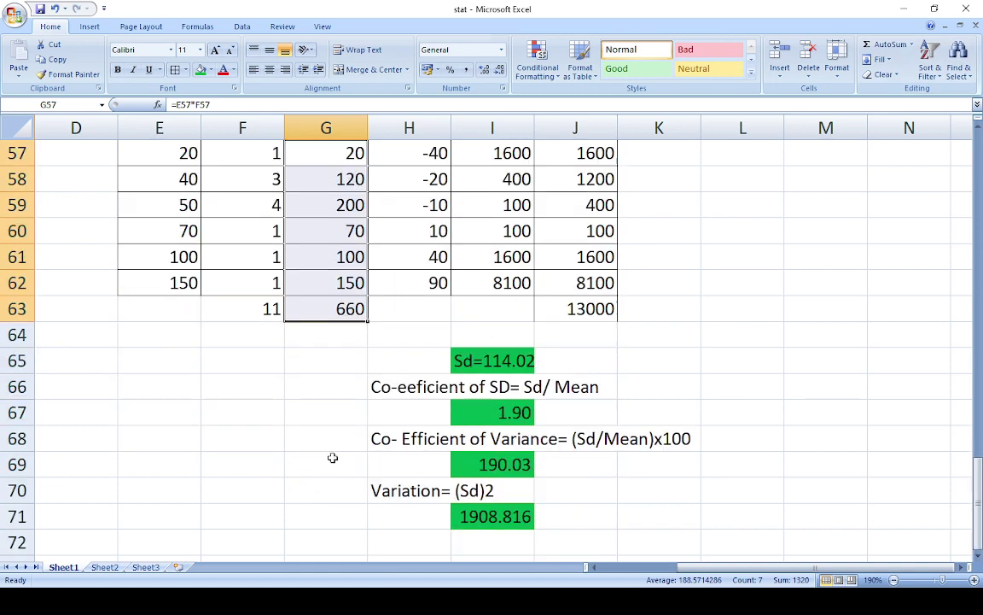
{"action": "left_click", "coordinate": [493, 517]}
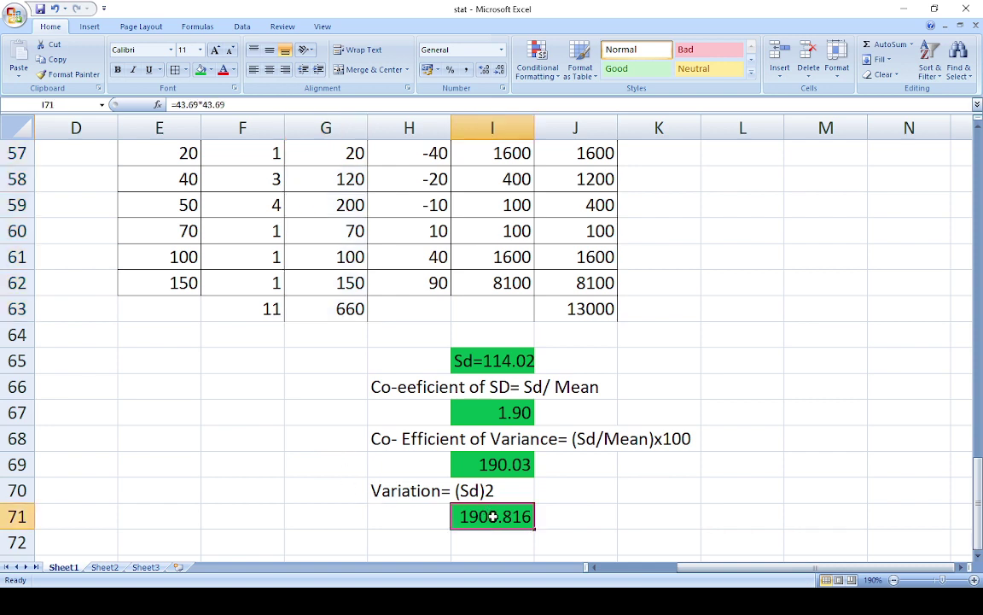
{"action": "double_click", "coordinate": [494, 520]}
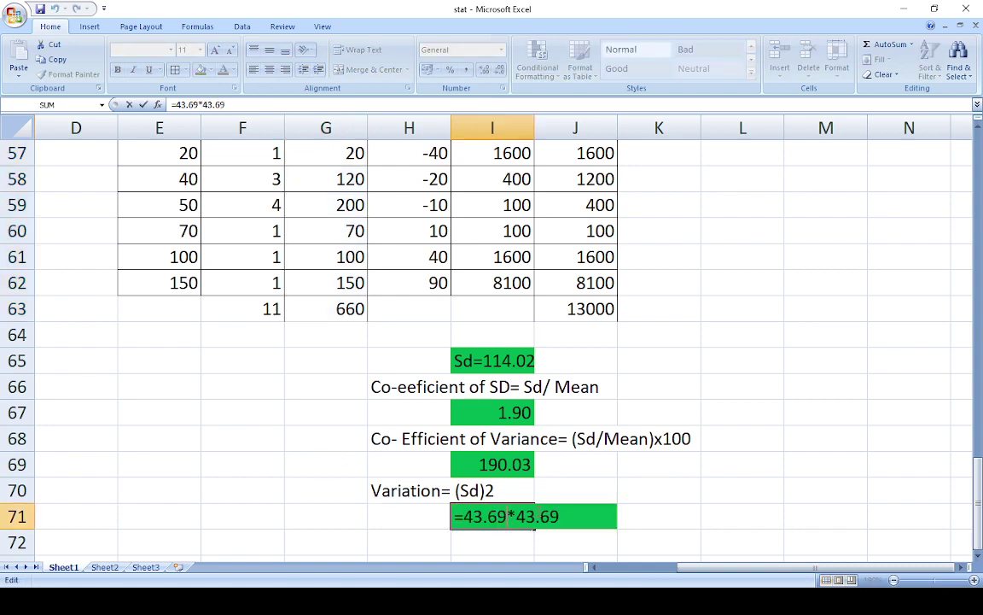
{"action": "left_click_drag", "start_coordinate": [576, 512], "coordinate": [473, 517]}
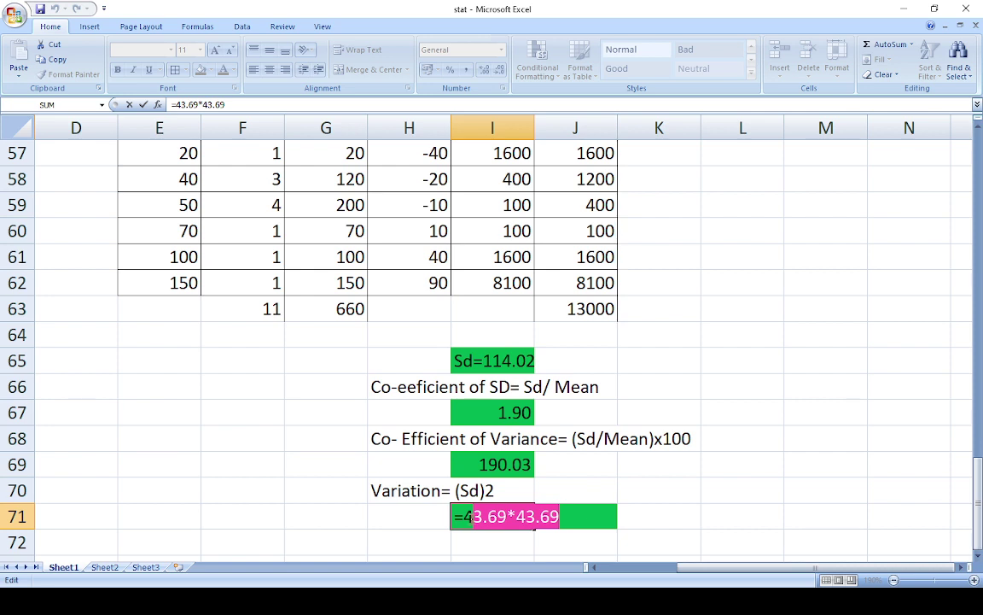
{"action": "key", "text": "BackSpace"}
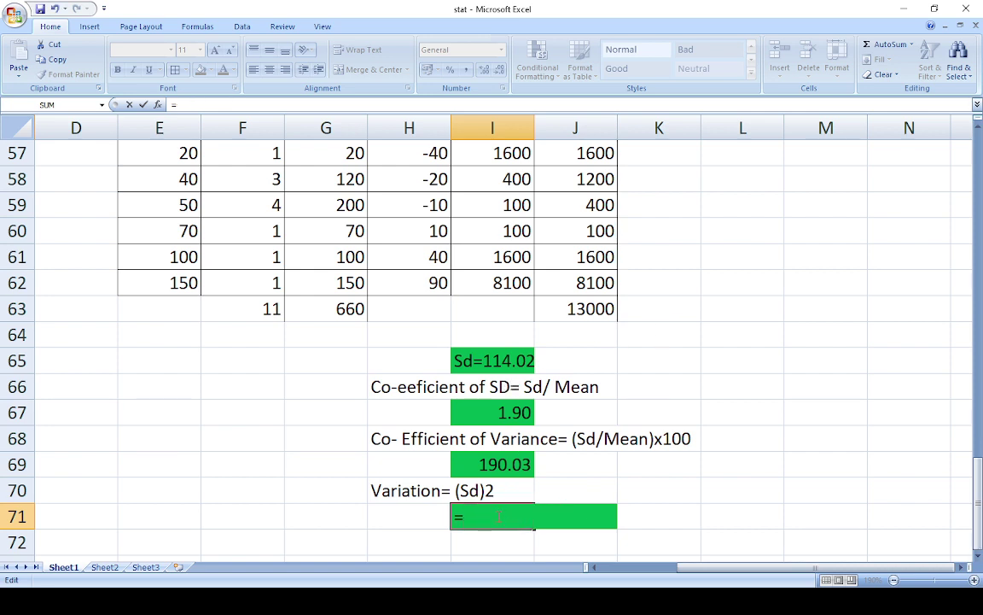
{"action": "type", "text": "114.02*"}
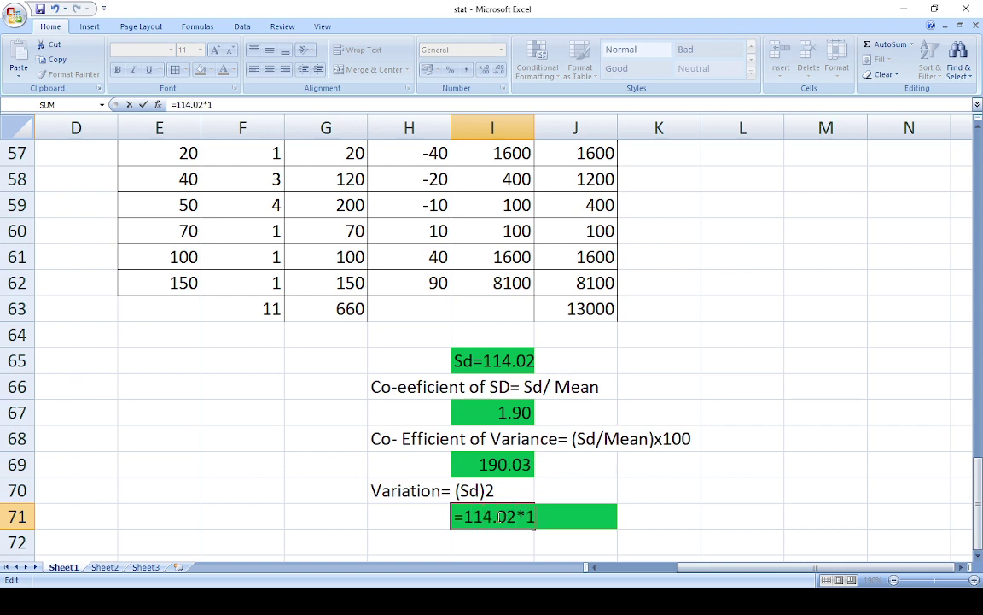
{"action": "type", "text": "114.02"}
{"action": "key", "text": "Return"}
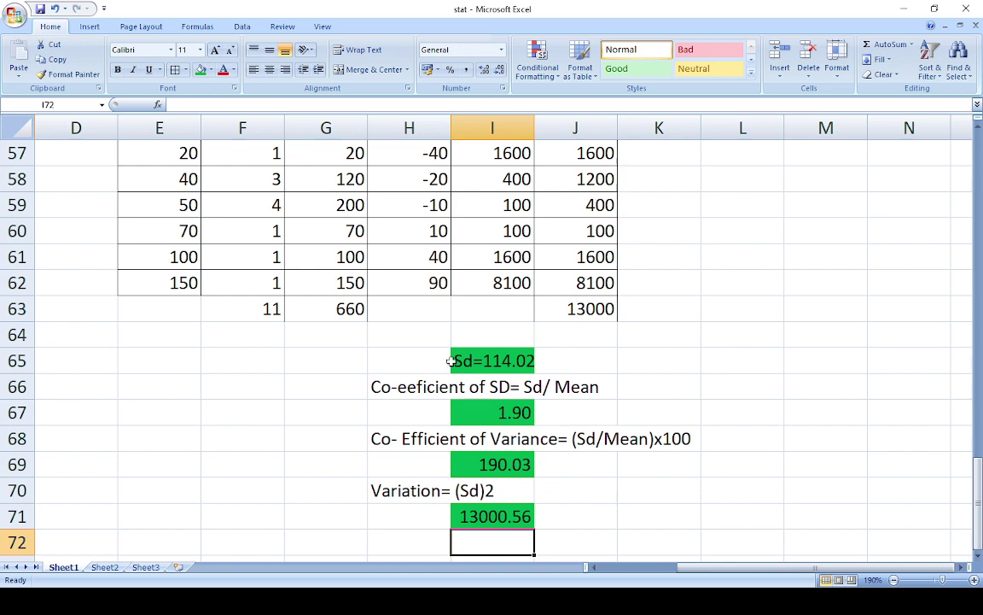
Step: Copy R. Sharma's results block H65:I71 and paste it beside V. Kohli's results at L47
{"action": "left_click_drag", "start_coordinate": [433, 362], "coordinate": [478, 516]}
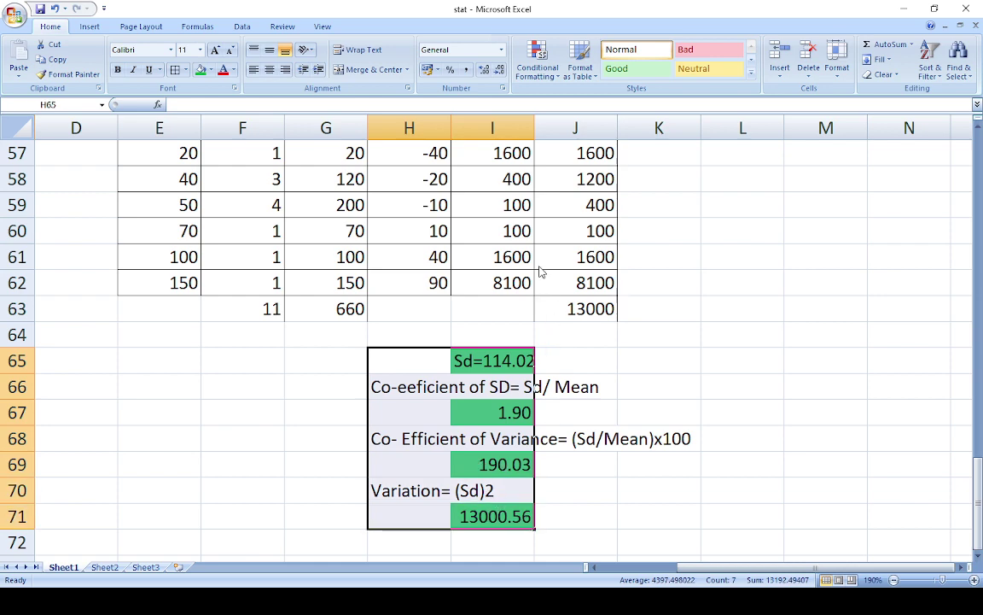
{"action": "key", "text": "ctrl+c"}
{"action": "scroll", "coordinate": [661, 267], "scroll_direction": "up", "scroll_amount": 5}
{"action": "left_click", "coordinate": [742, 282]}
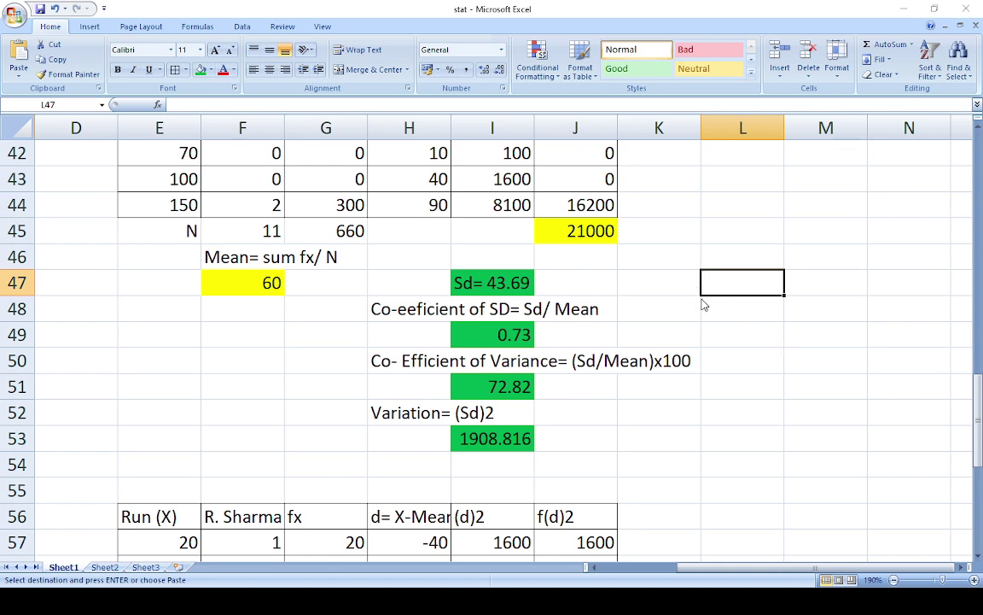
{"action": "key", "text": "ctrl+v"}
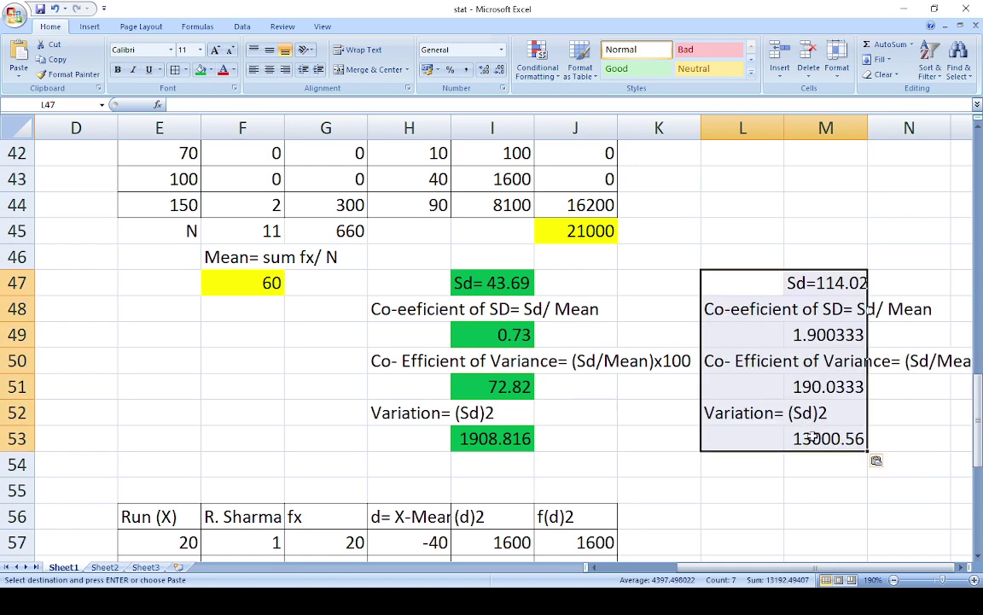
{"action": "left_click", "coordinate": [778, 483]}
{"action": "left_click", "coordinate": [821, 283]}
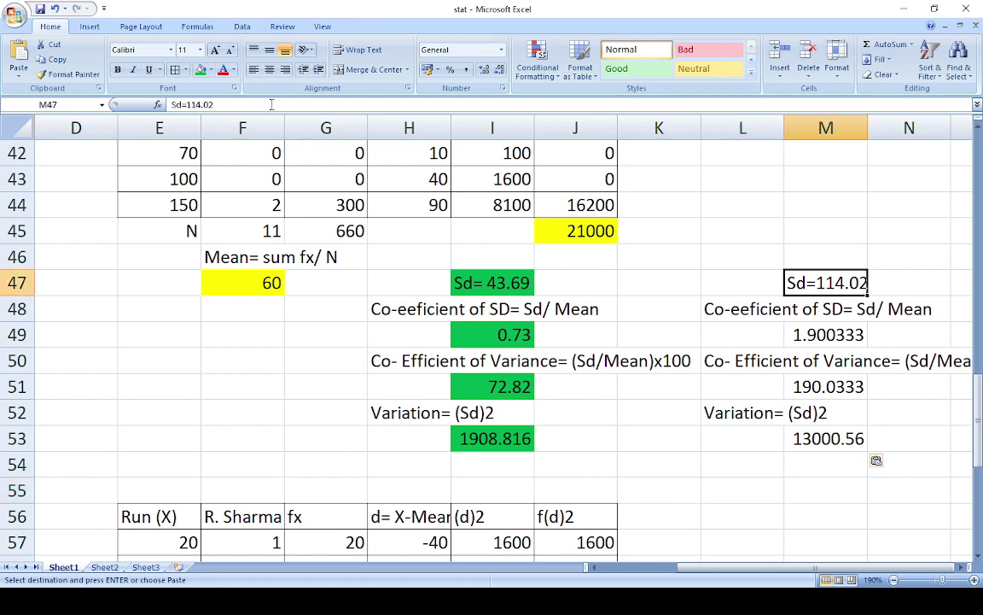
Step: Label the two results blocks by entering KOHLI in I46 and SHARMA in M46
{"action": "left_click", "coordinate": [471, 256]}
{"action": "type", "text": "kOHLI"}
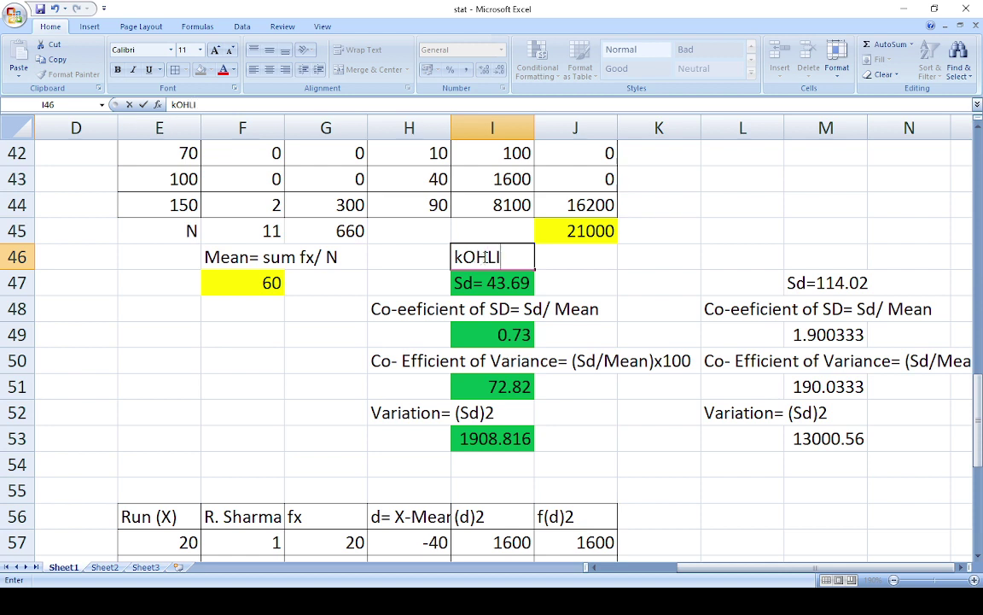
{"action": "key", "text": "BackSpace"}
{"action": "key", "text": "BackSpace"}
{"action": "key", "text": "BackSpace"}
{"action": "key", "text": "BackSpace"}
{"action": "key", "text": "BackSpace"}
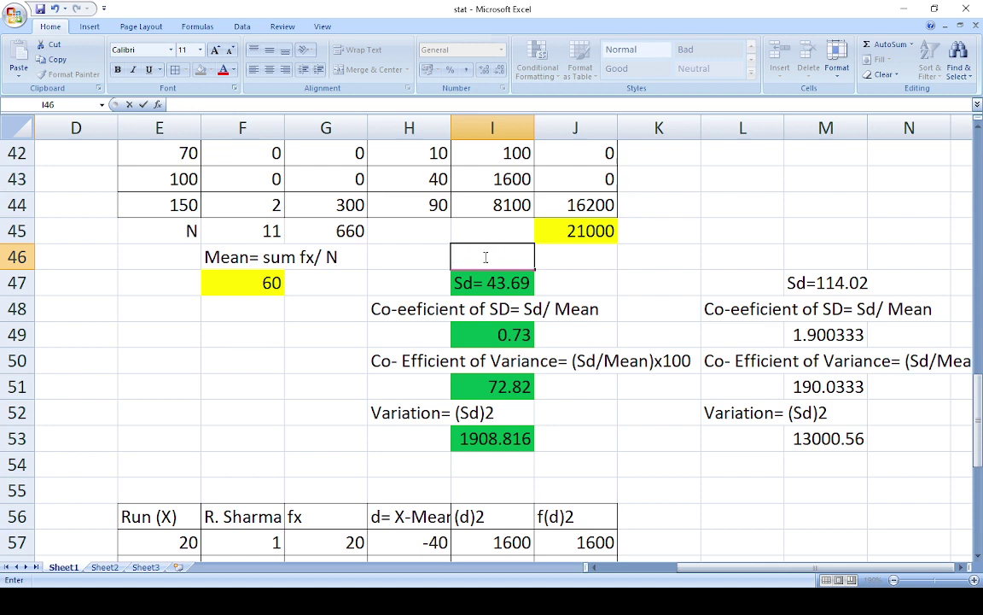
{"action": "type", "text": "KOHLI"}
{"action": "left_click", "coordinate": [792, 255]}
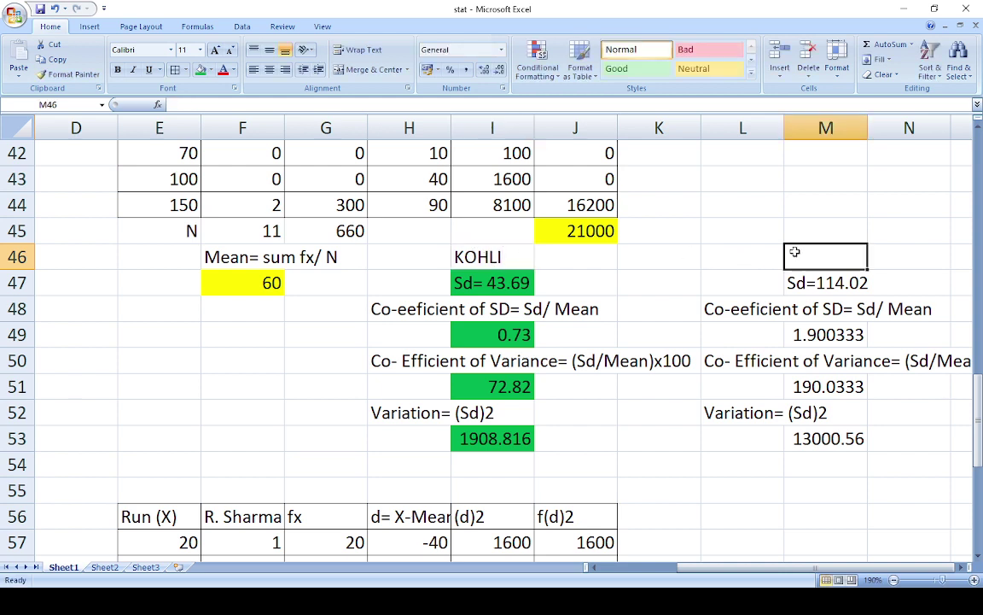
{"action": "type", "text": "SHARMA"}
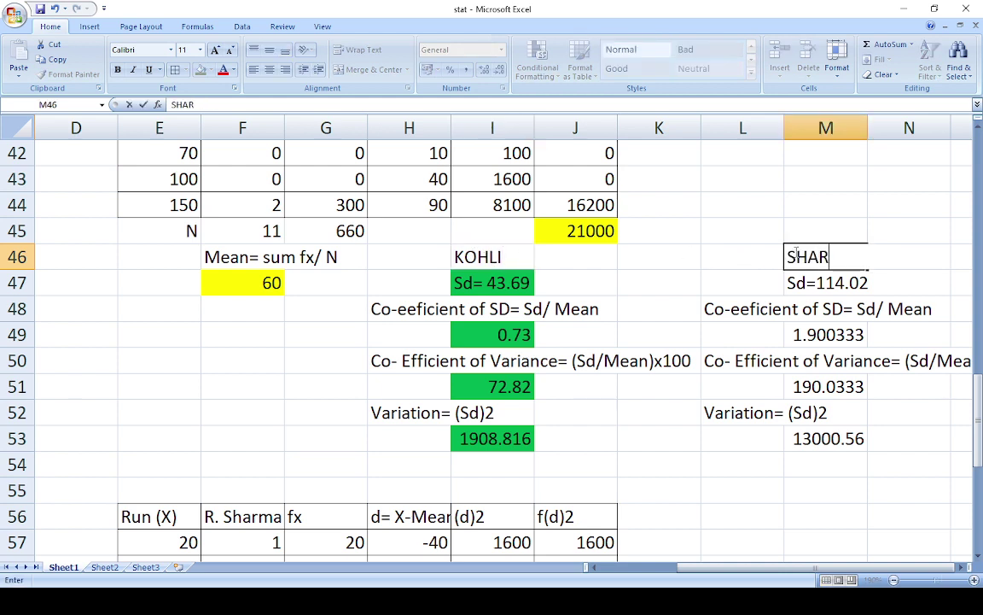
Step: Fill the KOHLI heading in I46 and the SHARMA heading in M46 with red
{"action": "left_click", "coordinate": [457, 249]}
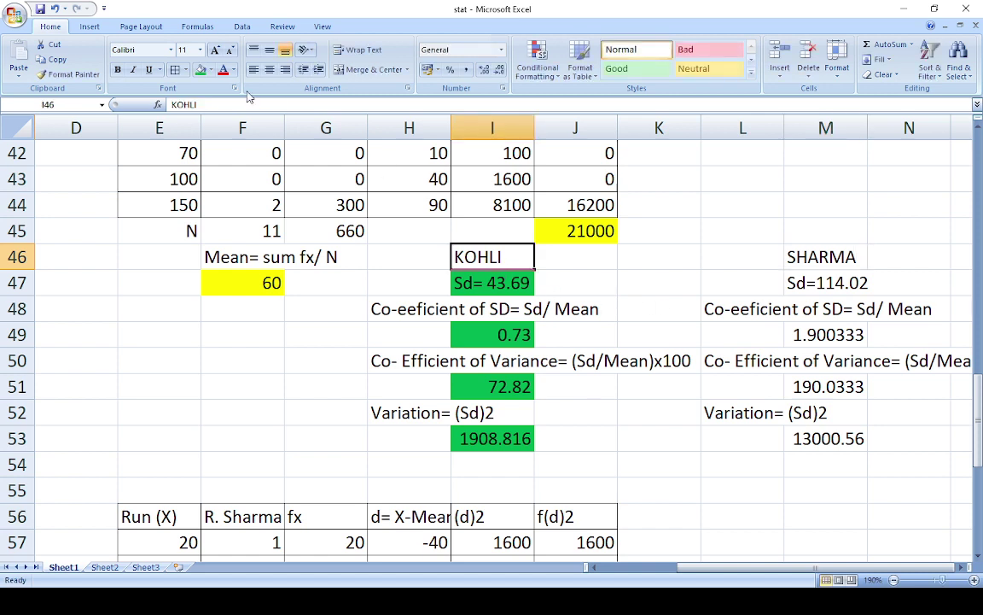
{"action": "left_click", "coordinate": [204, 72]}
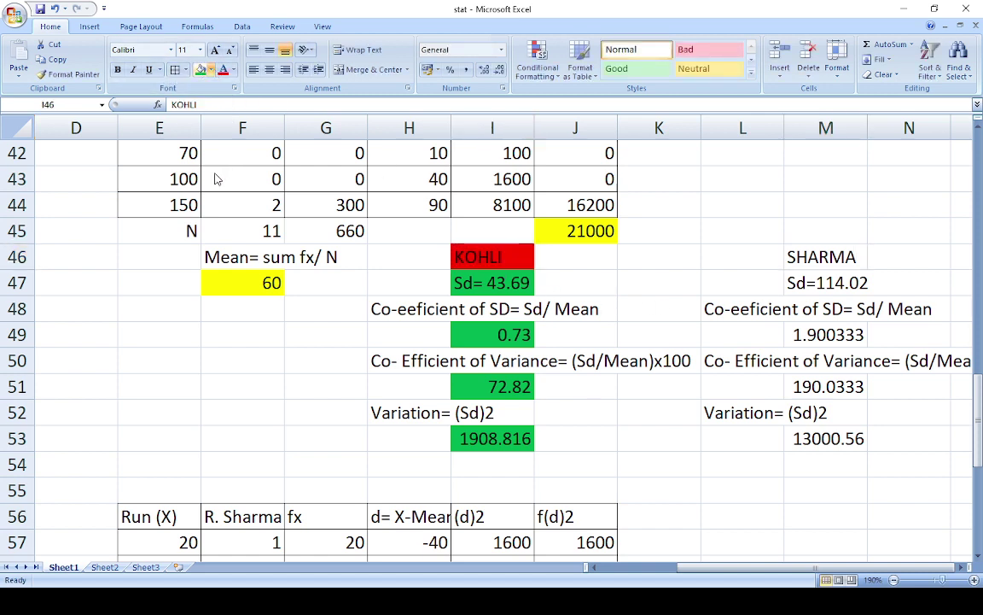
{"action": "left_click", "coordinate": [832, 267]}
{"action": "left_click", "coordinate": [205, 71]}
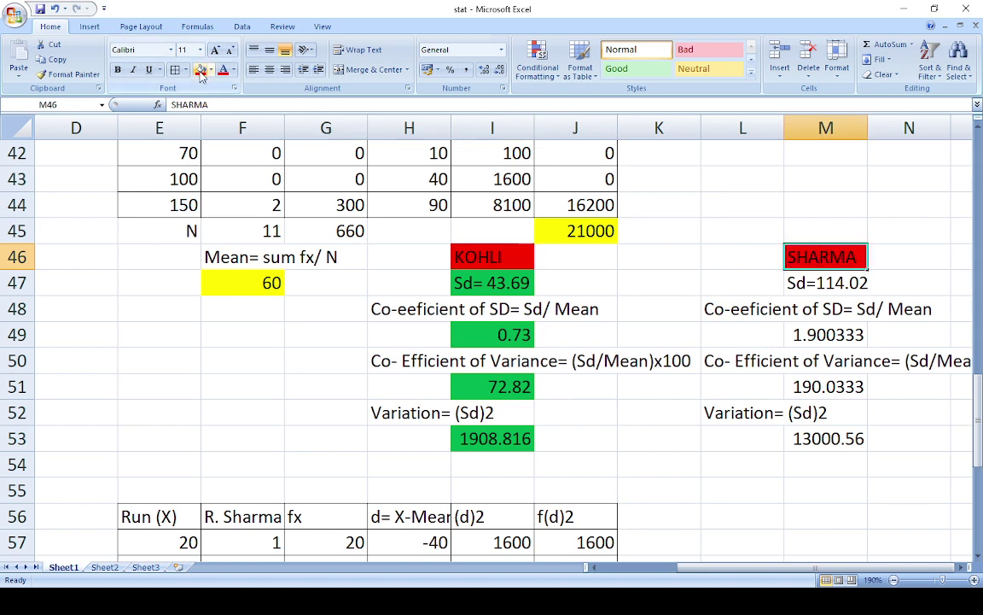
{"action": "left_click", "coordinate": [683, 268]}
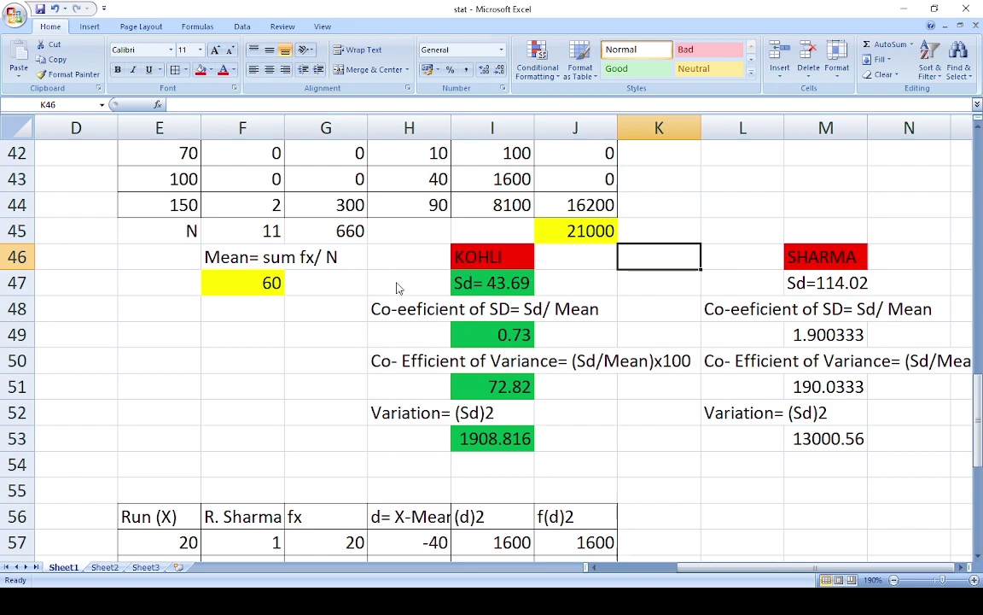
Step: Insert a row above the Sd results in row 47 and enter "Mean =60" in I47 with a green fill
{"action": "left_click", "coordinate": [17, 271]}
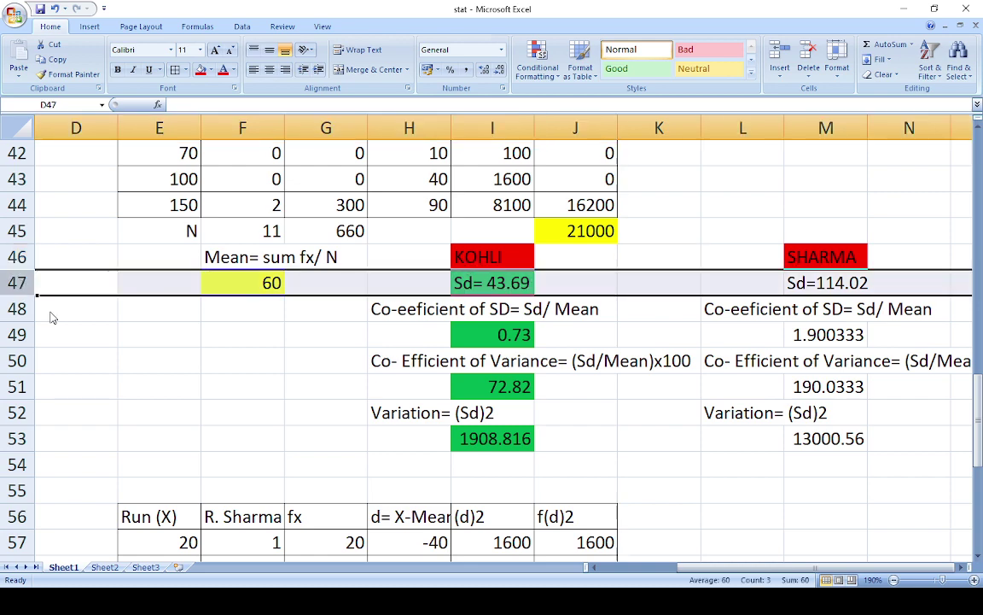
{"action": "key", "text": "ctrl+shift+plus"}
{"action": "left_click", "coordinate": [480, 282]}
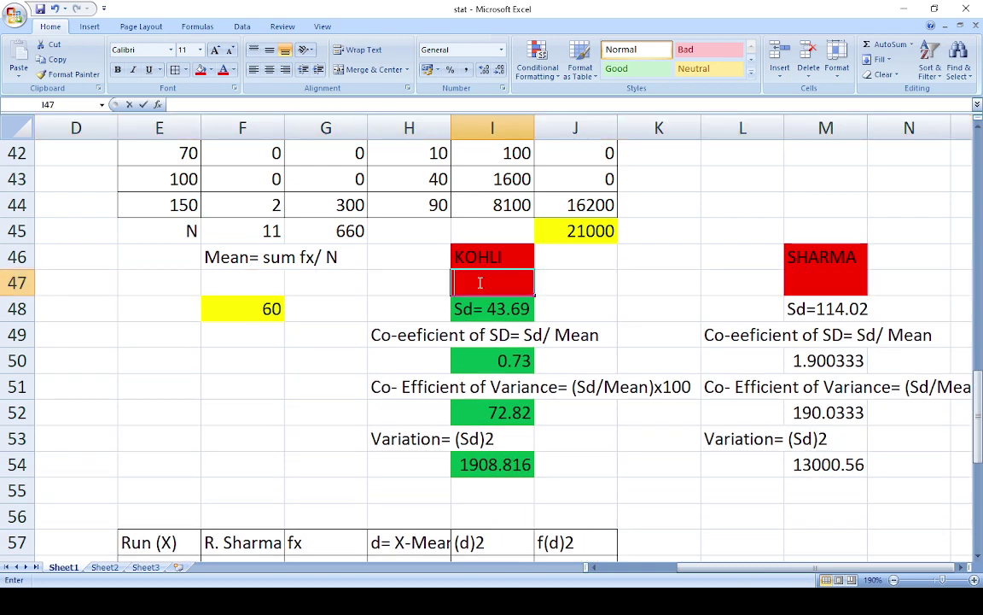
{"action": "type", "text": "m"}
{"action": "key", "text": "BackSpace"}
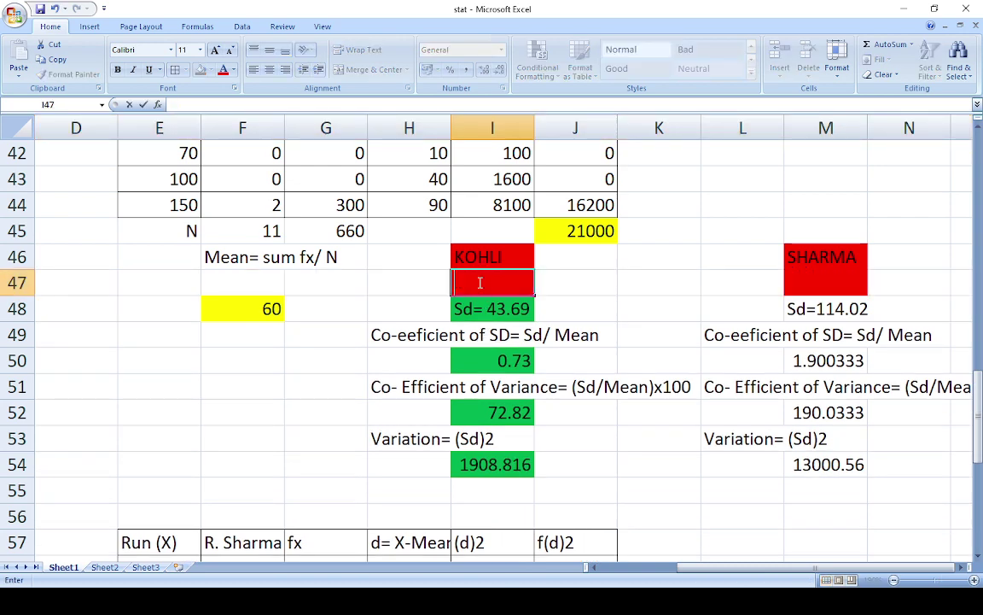
{"action": "type", "text": "Mean =60"}
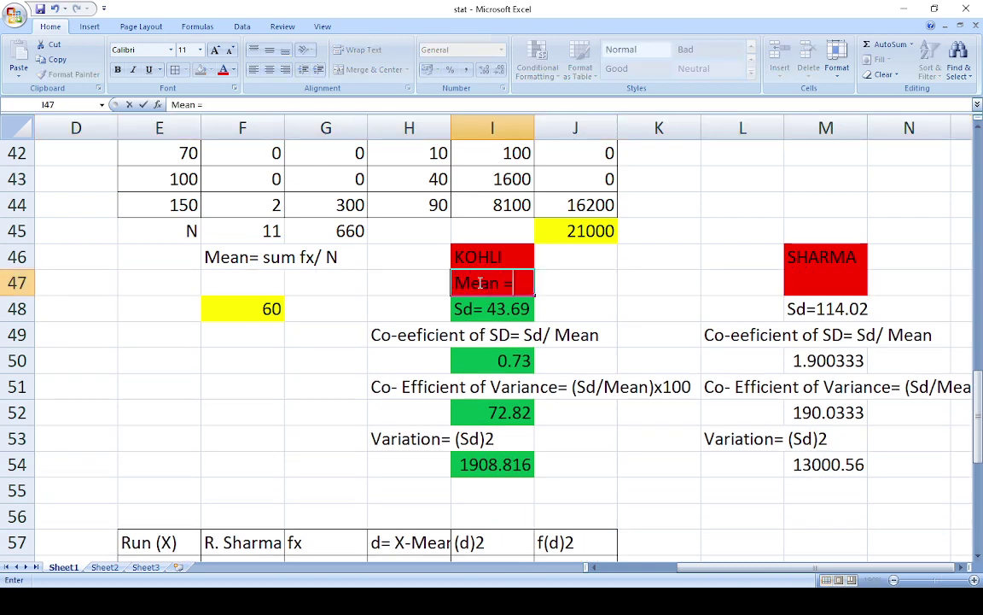
{"action": "left_click", "coordinate": [565, 284]}
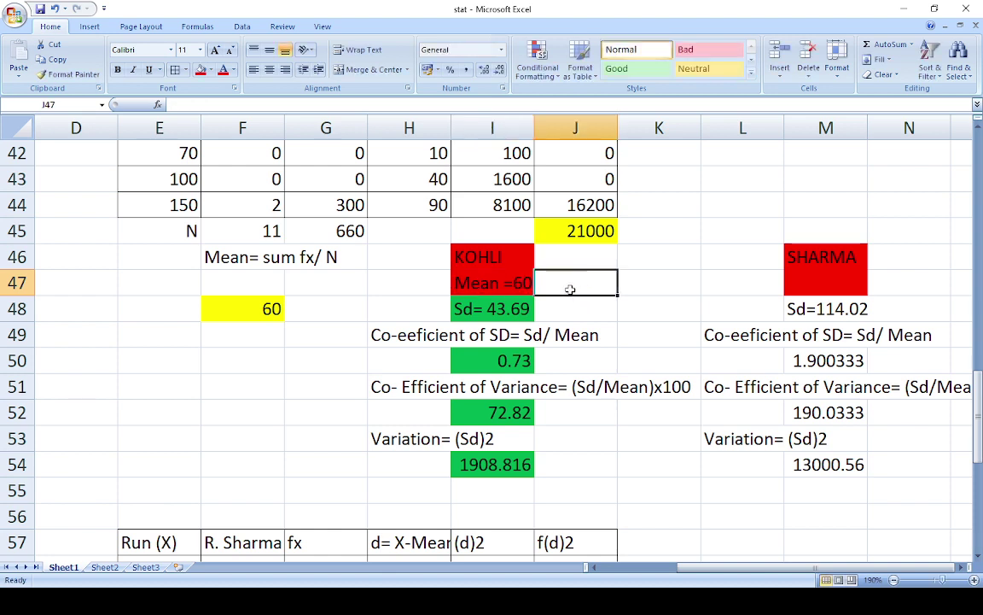
{"action": "left_click", "coordinate": [500, 285]}
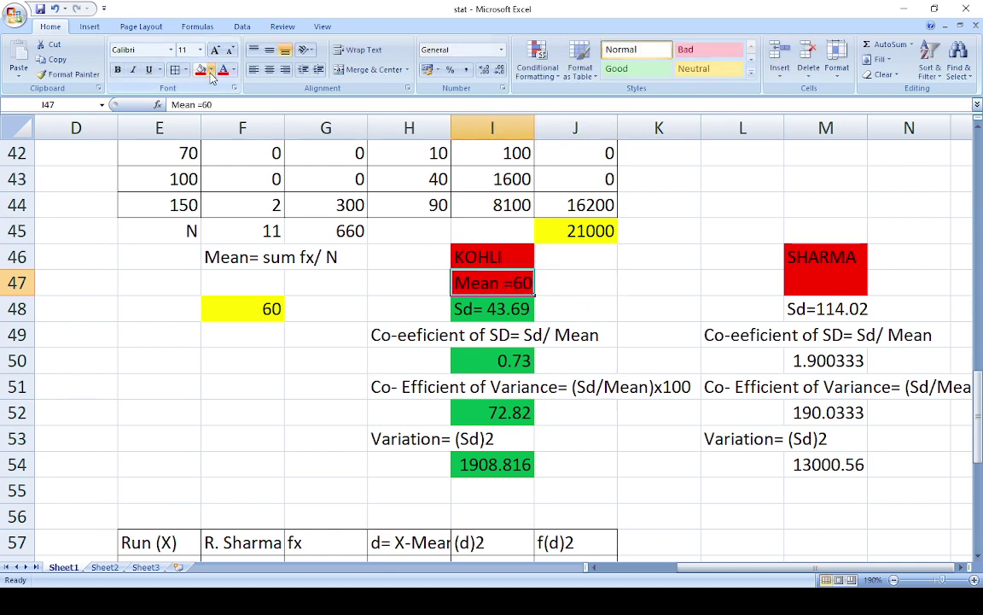
{"action": "key", "text": "ctrl+z"}
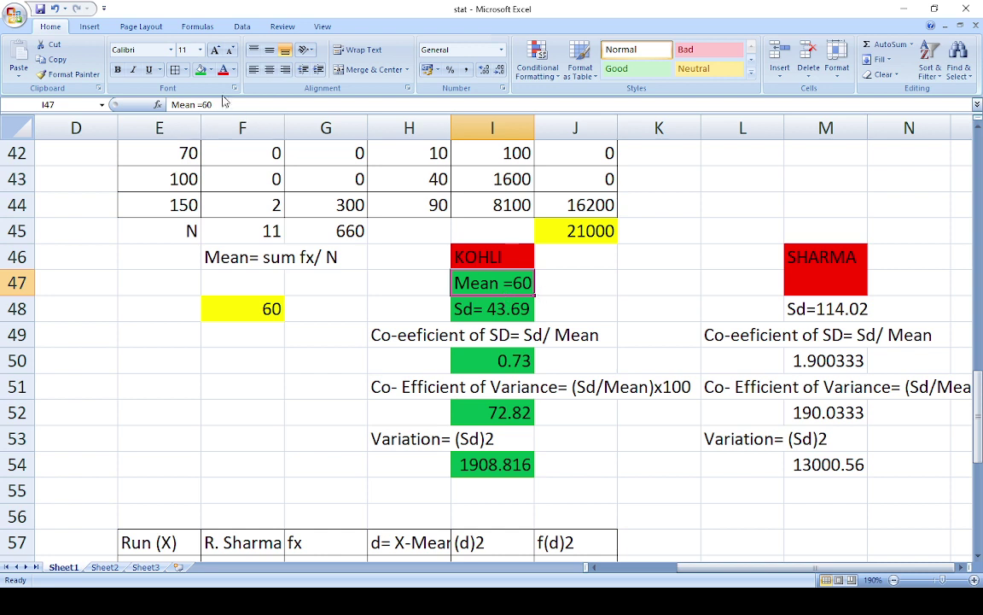
Step: Enter "Mean= 60" under SHARMA in M47 and fill the cell green
{"action": "left_click", "coordinate": [807, 283]}
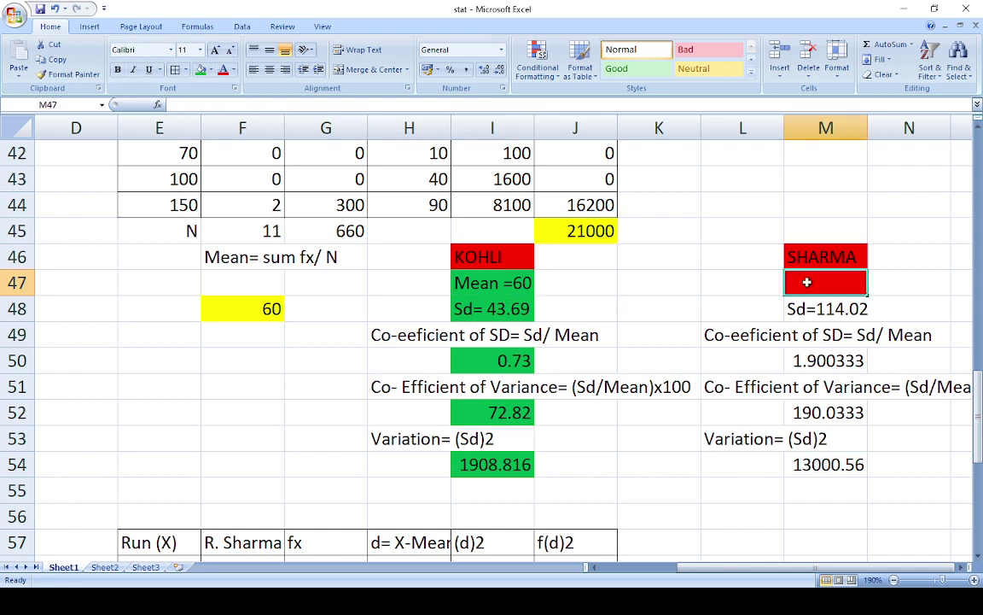
{"action": "type", "text": "m"}
{"action": "key", "text": "BackSpace"}
{"action": "type", "text": "M"}
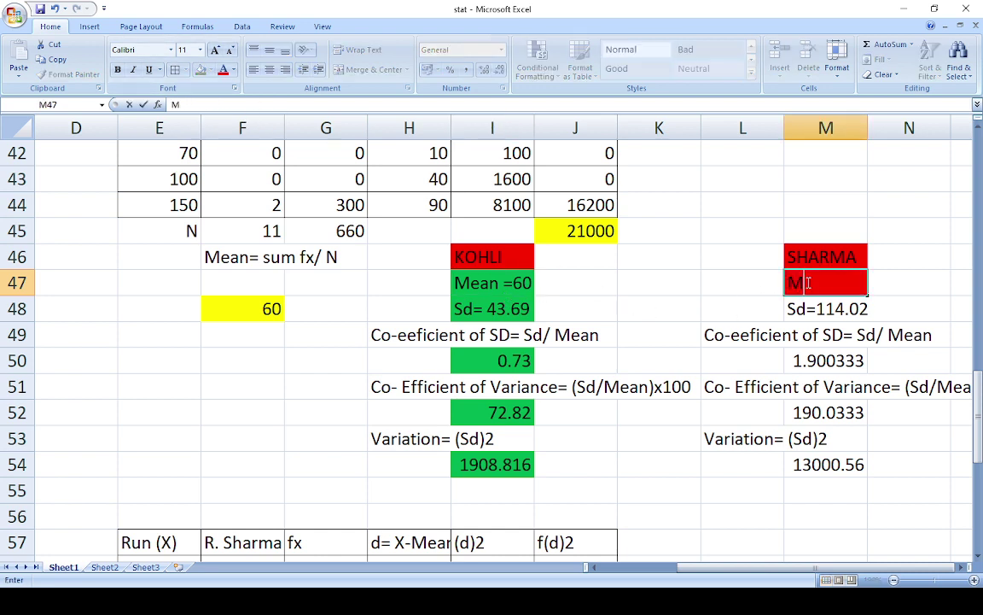
{"action": "type", "text": "ean= 60"}
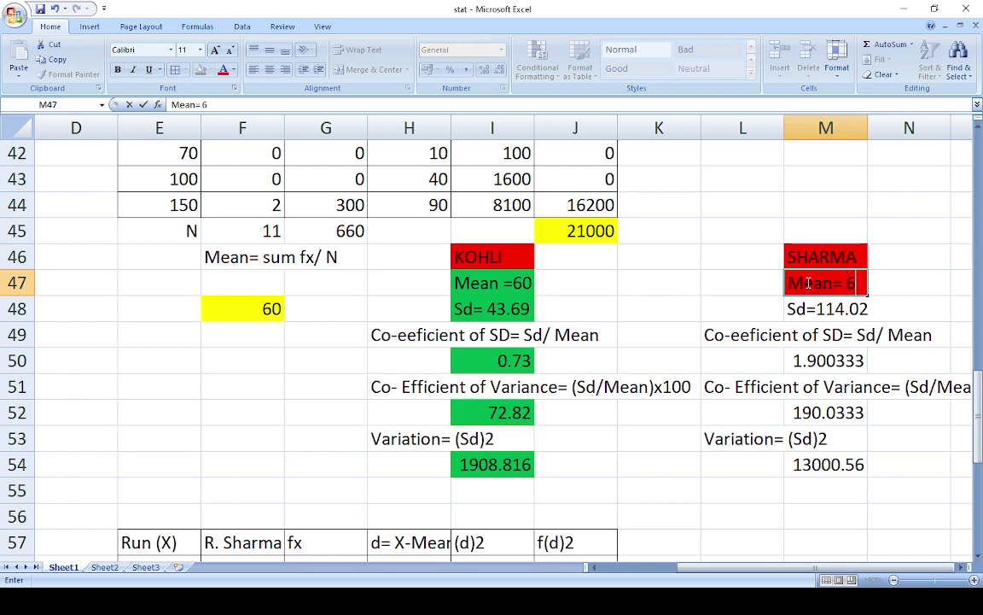
{"action": "left_click", "coordinate": [739, 285]}
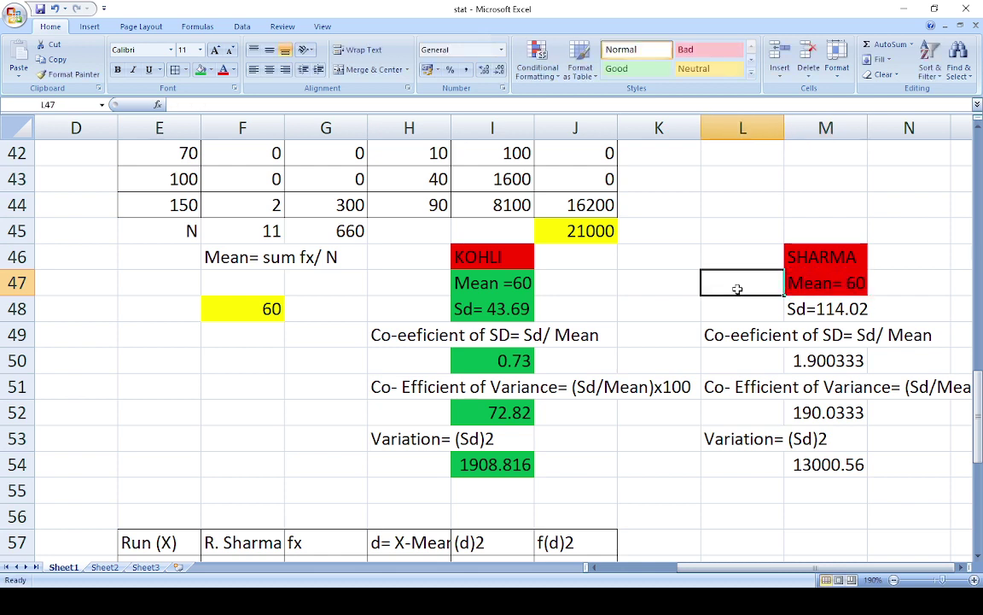
{"action": "left_click", "coordinate": [815, 283]}
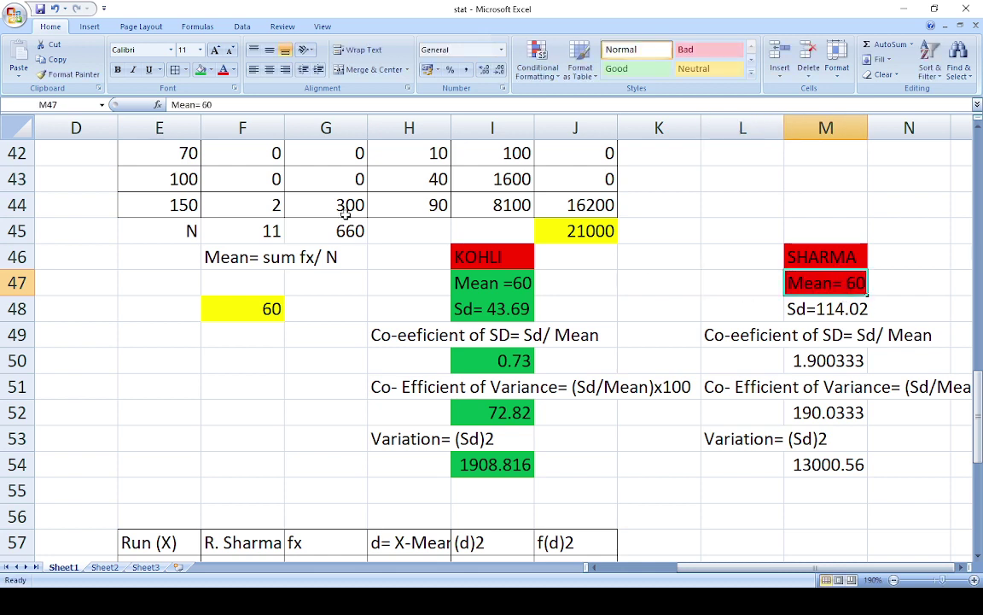
{"action": "left_click", "coordinate": [203, 72]}
{"action": "left_click", "coordinate": [657, 267]}
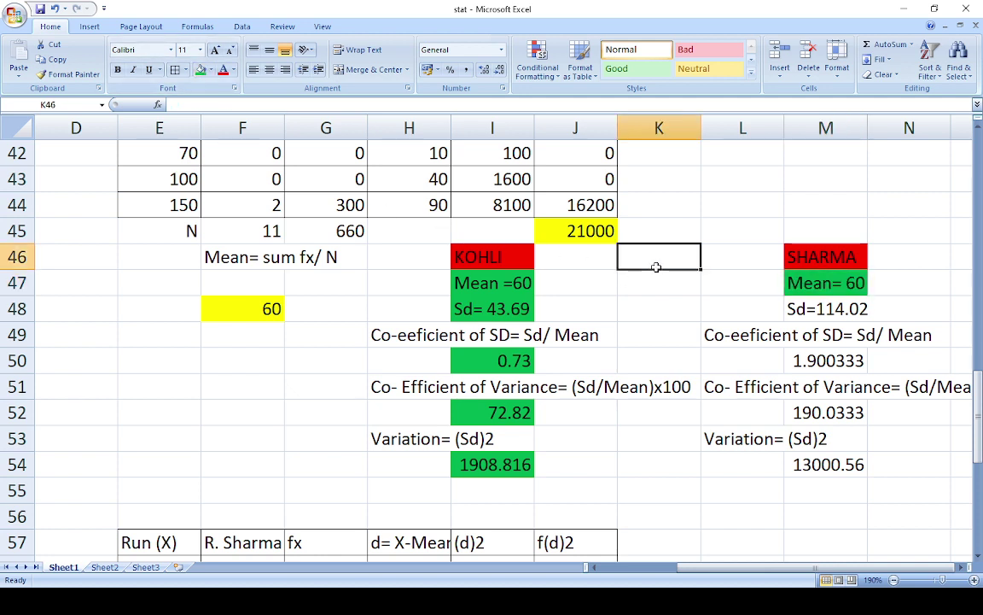
Step: Reduce SHARMA's coefficient of SD in M50 to two decimal places and fill the cell green
{"action": "left_click", "coordinate": [482, 286]}
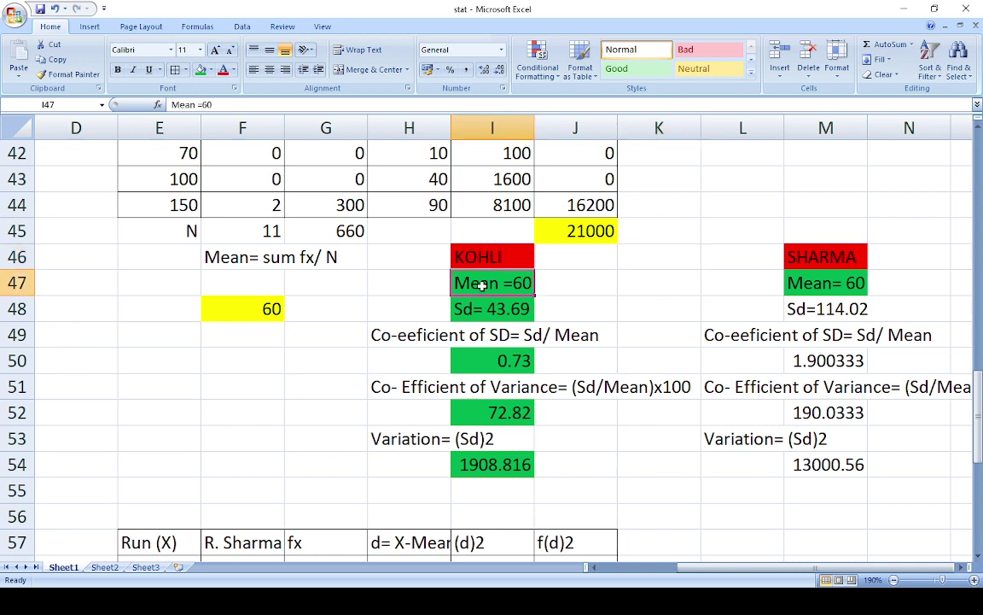
{"action": "left_click", "coordinate": [826, 287]}
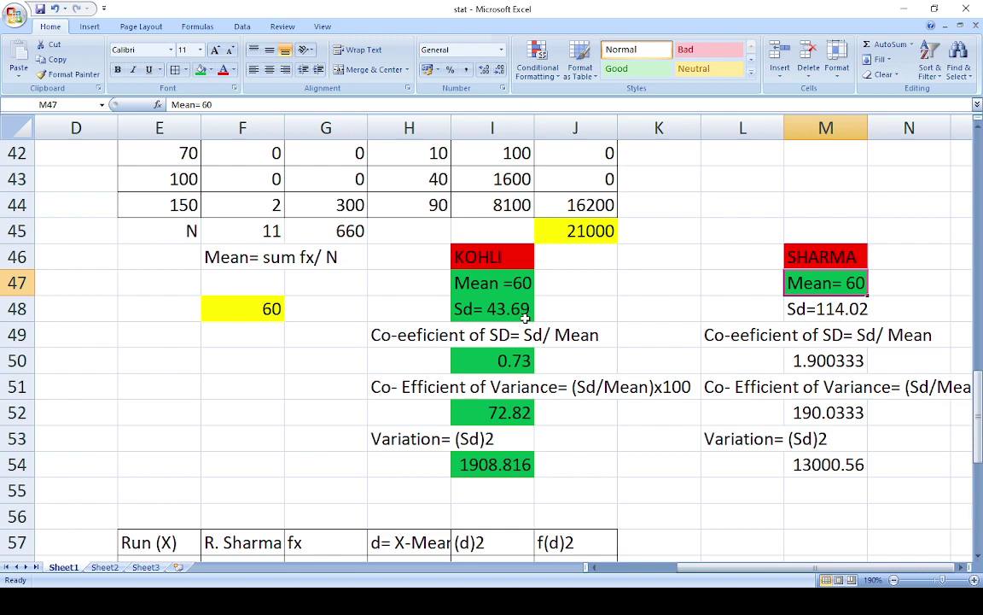
{"action": "left_click", "coordinate": [502, 361]}
{"action": "left_click", "coordinate": [798, 362]}
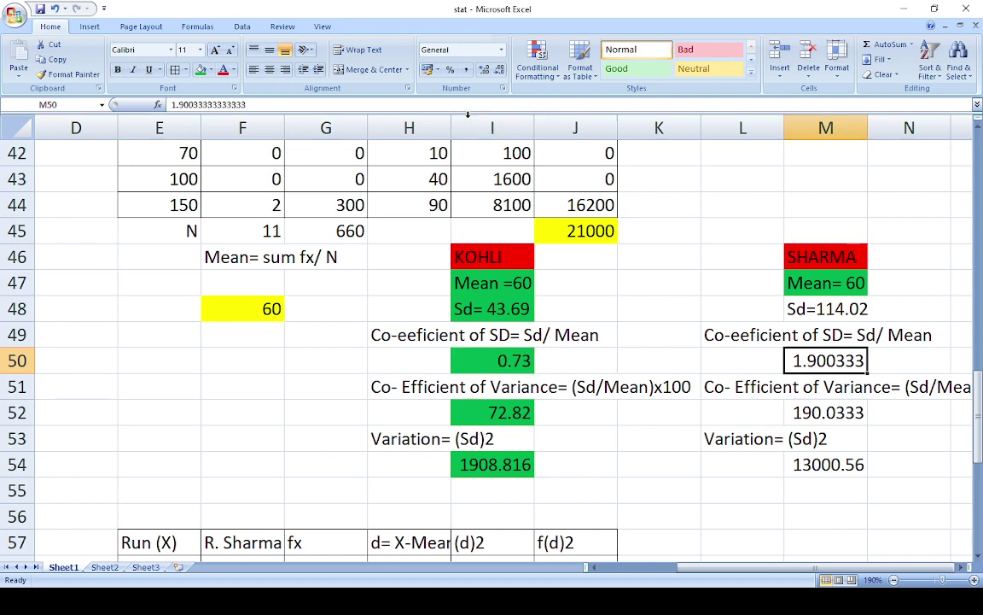
{"action": "left_click", "coordinate": [500, 69]}
{"action": "left_click", "coordinate": [500, 69]}
{"action": "left_click", "coordinate": [501, 69]}
{"action": "left_click", "coordinate": [501, 69]}
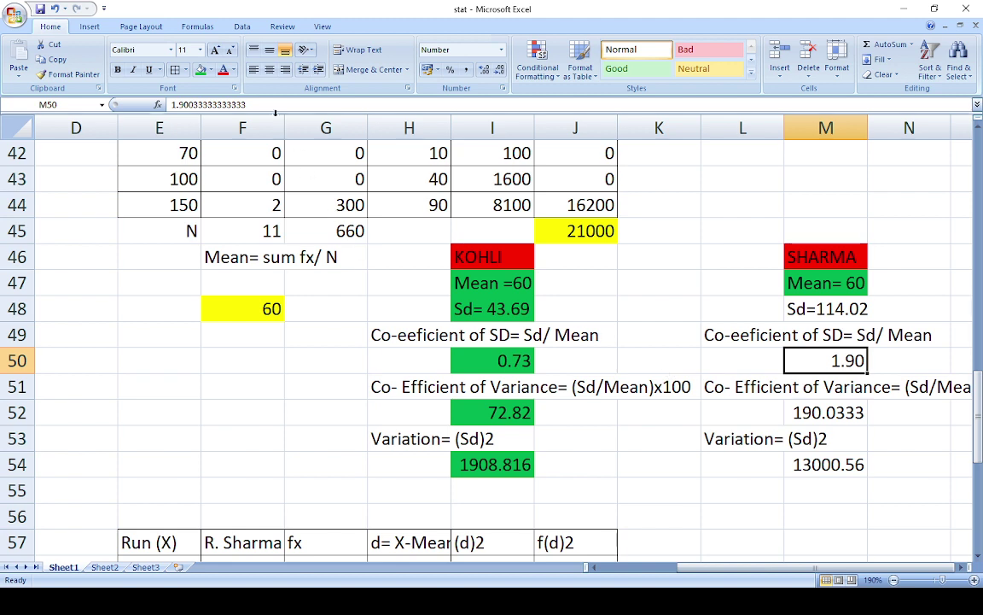
{"action": "left_click", "coordinate": [201, 71]}
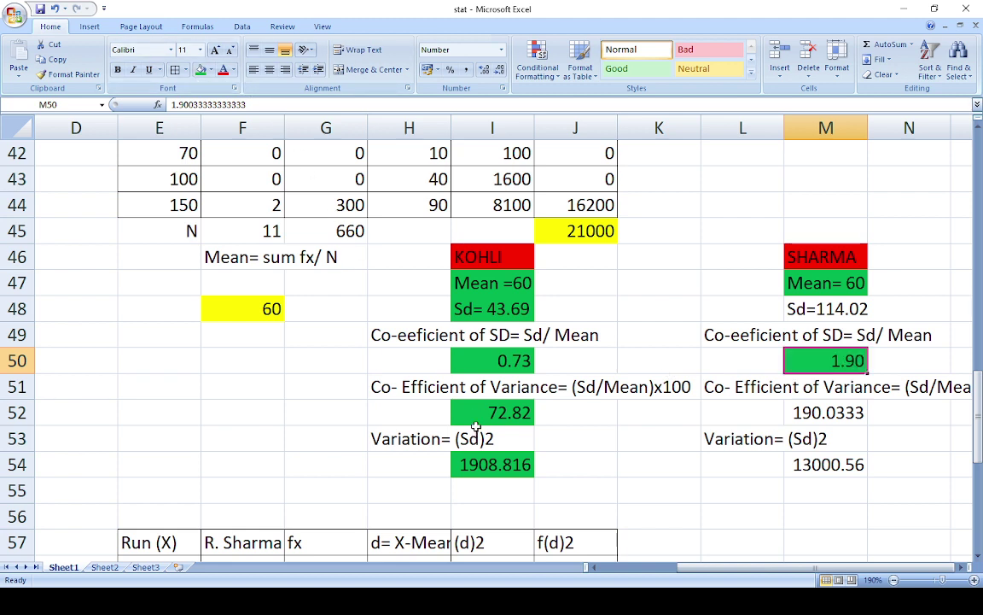
Step: Reduce SHARMA's coefficient of variance in M52 to two decimal places and fill the cell green
{"action": "left_click", "coordinate": [803, 414]}
{"action": "left_click", "coordinate": [500, 70]}
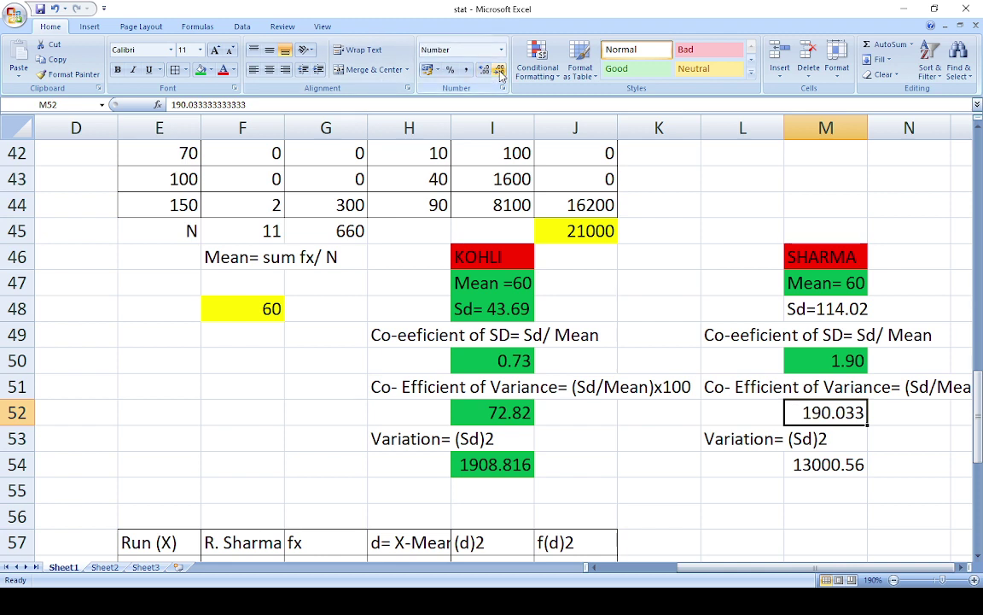
{"action": "left_click", "coordinate": [499, 70]}
{"action": "left_click", "coordinate": [499, 70]}
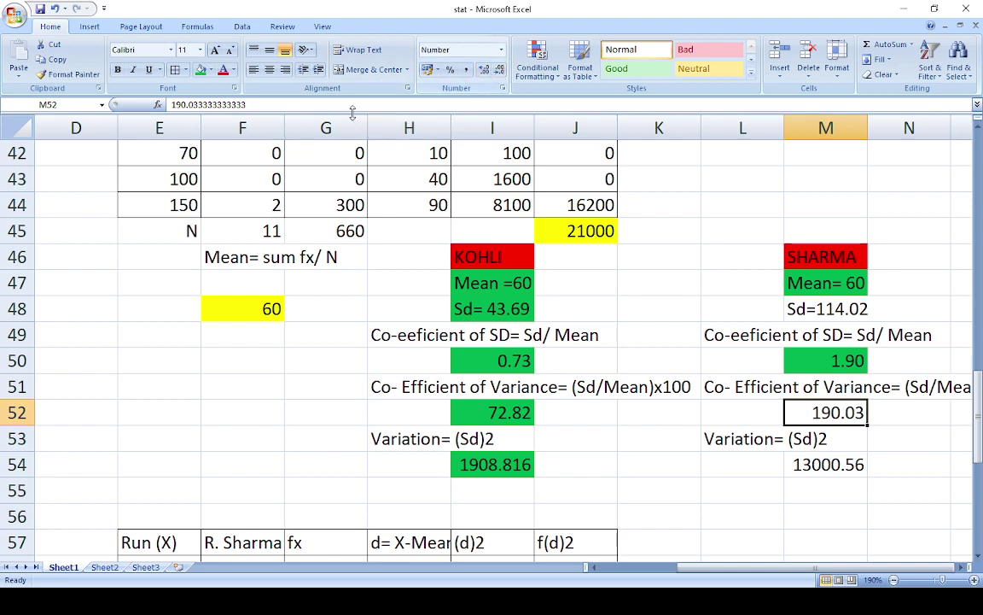
{"action": "left_click", "coordinate": [201, 70]}
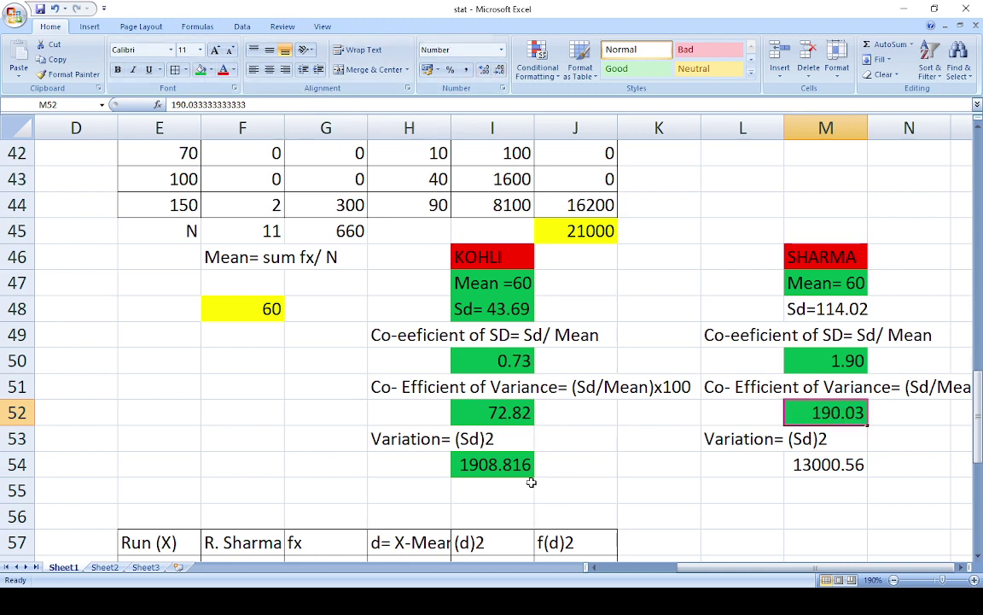
Step: Fill SHARMA's variation result in M54 green
{"action": "left_click", "coordinate": [787, 465]}
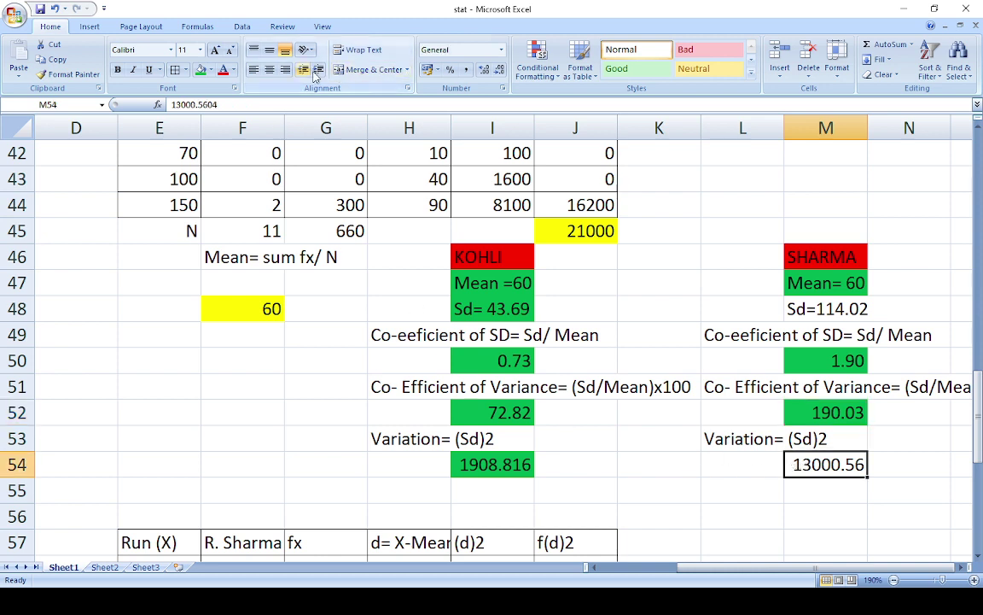
{"action": "left_click", "coordinate": [201, 70]}
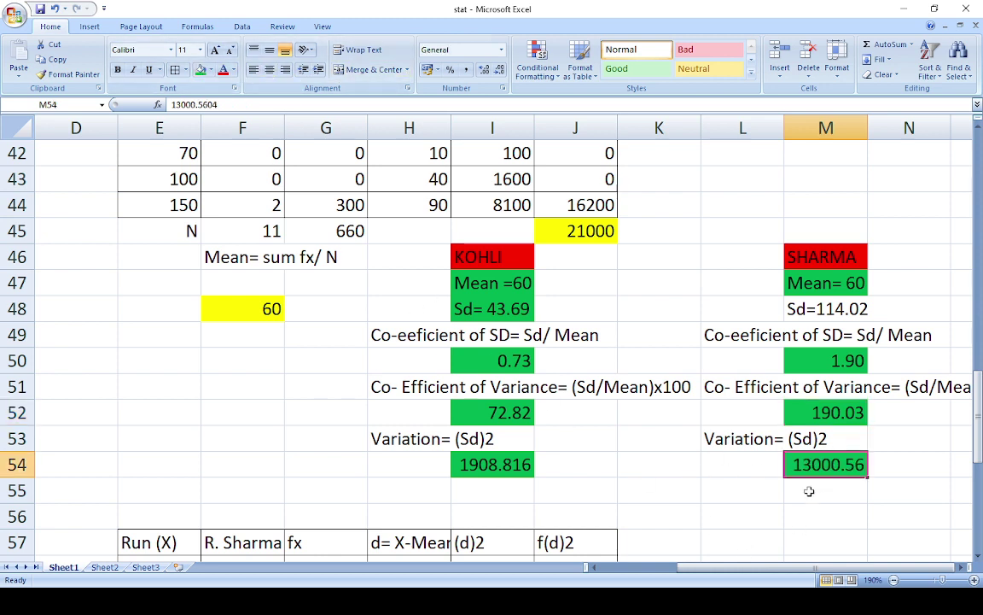
{"action": "left_click", "coordinate": [690, 515]}
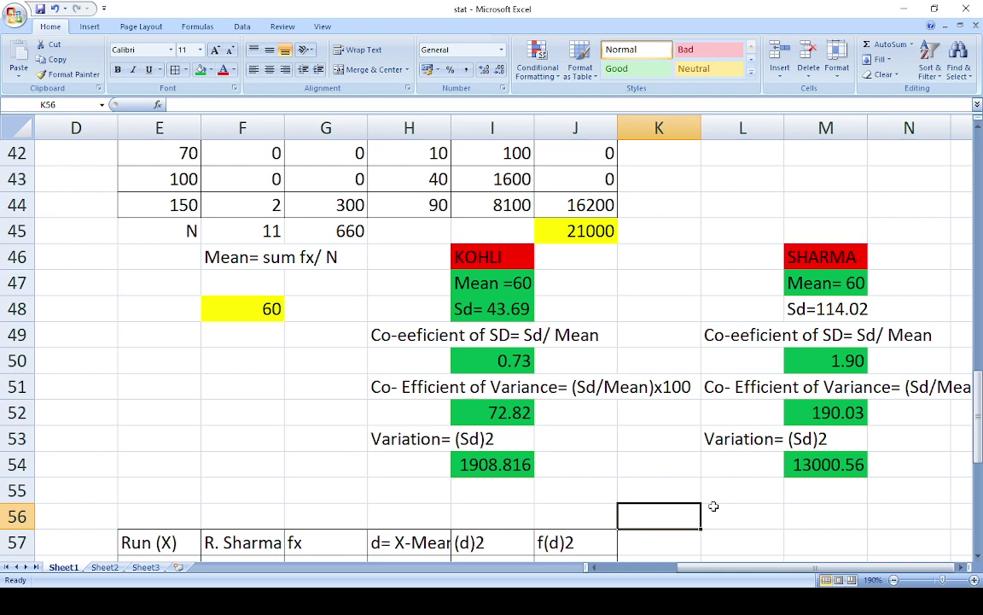
{"action": "scroll", "coordinate": [742, 516], "scroll_direction": "up", "scroll_amount": 9}
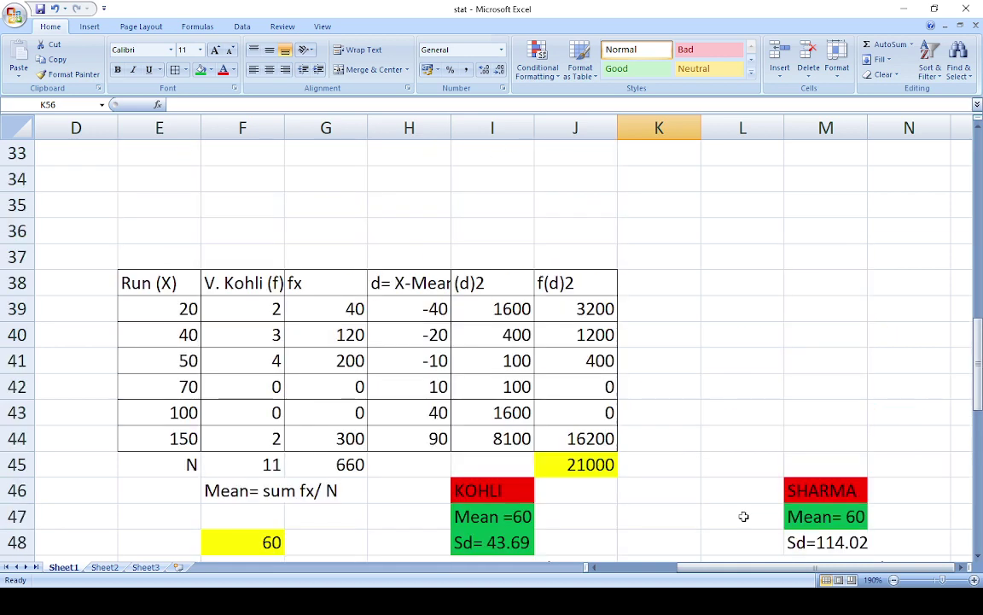
{"action": "scroll", "coordinate": [741, 515], "scroll_direction": "down", "scroll_amount": 1}
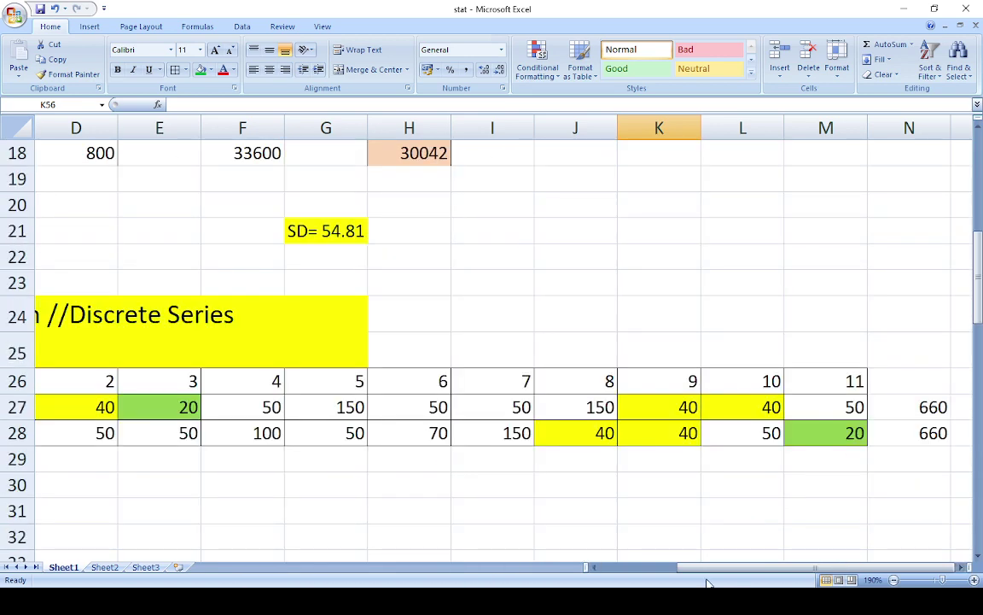
{"action": "left_click_drag", "start_coordinate": [702, 568], "coordinate": [650, 583]}
{"action": "scroll", "coordinate": [465, 500], "scroll_direction": "down", "scroll_amount": 10}
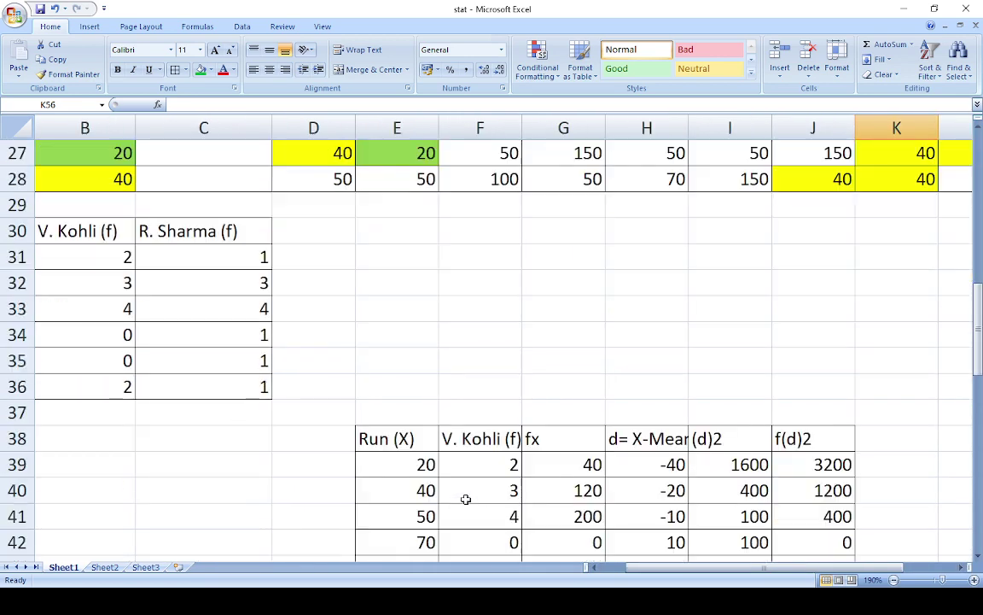
{"action": "scroll", "coordinate": [465, 500], "scroll_direction": "down", "scroll_amount": 5}
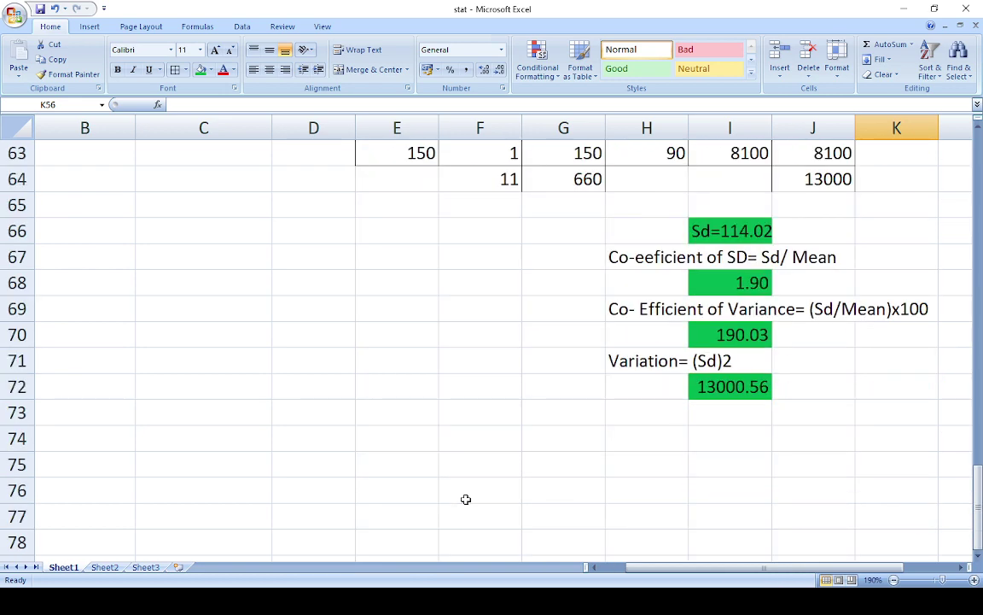